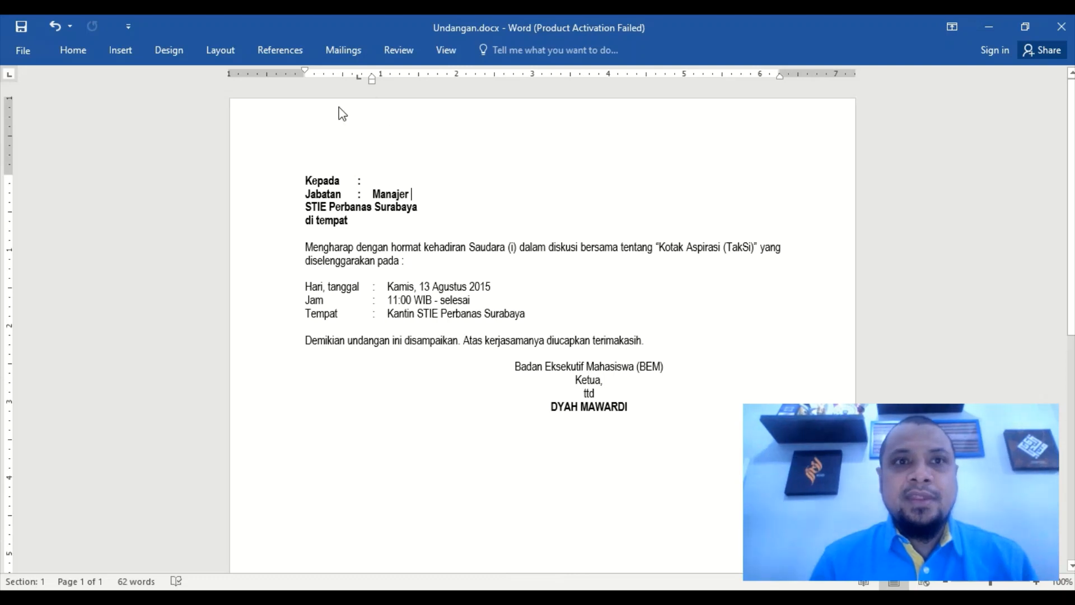
Start the step-by-step mail merge wizard for Letters using the current document and advance to recipient selection.
click(335, 59)
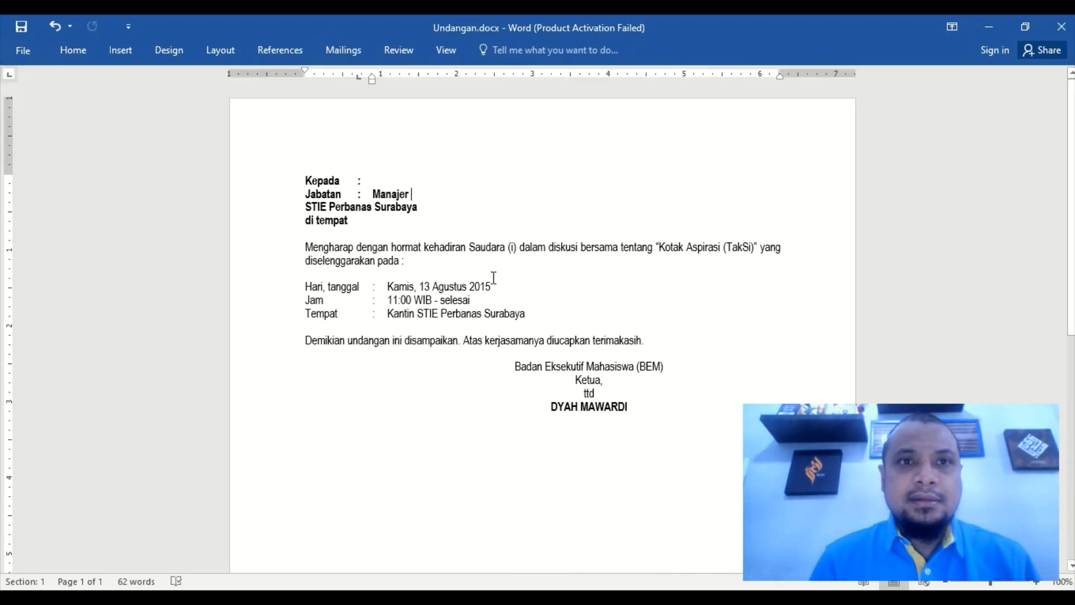
click(344, 51)
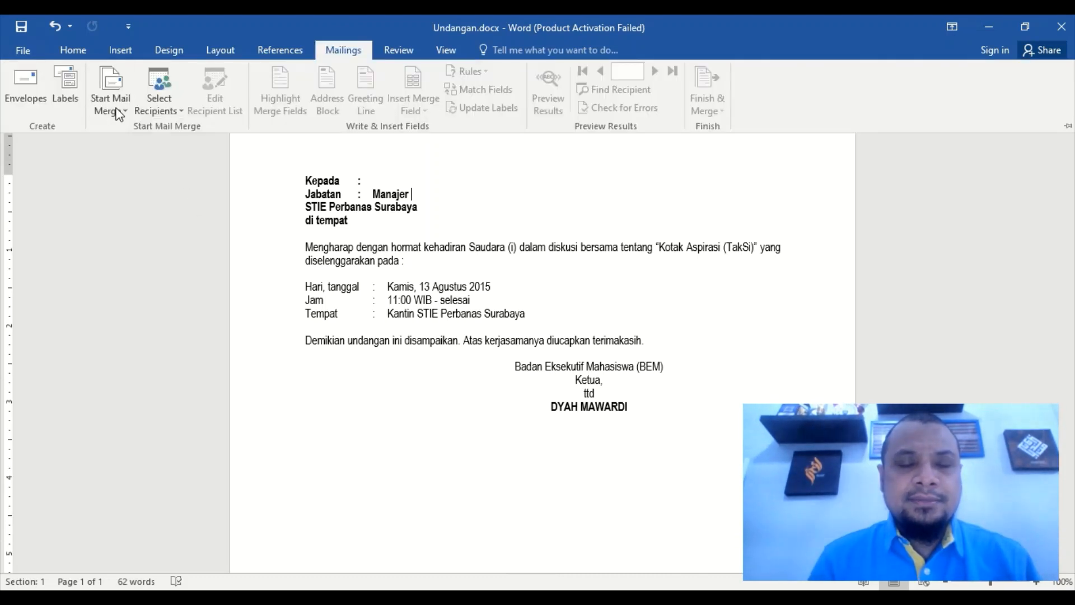
click(118, 109)
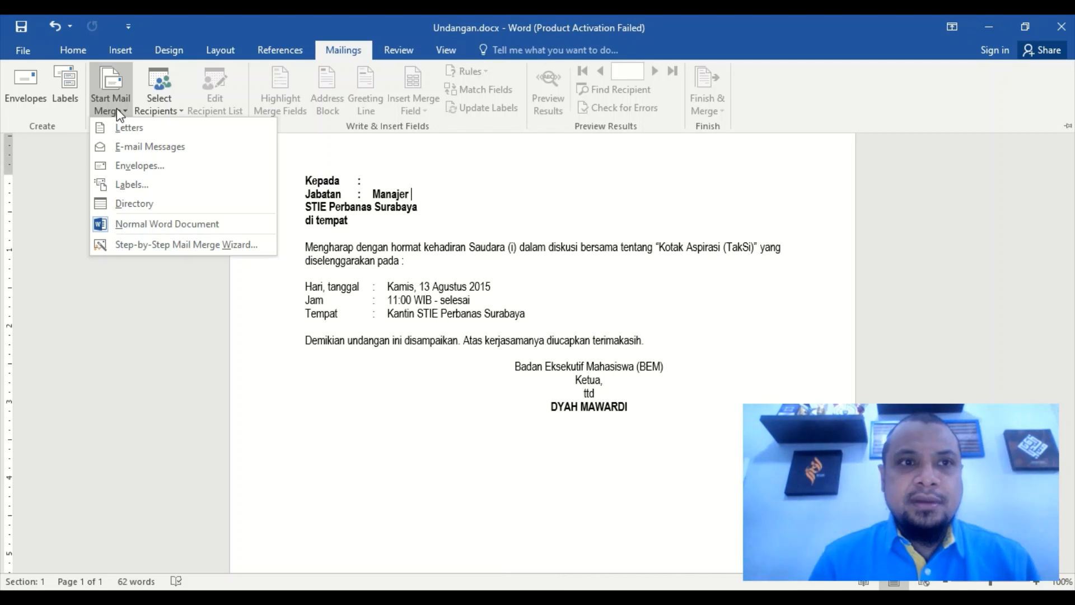
click(136, 245)
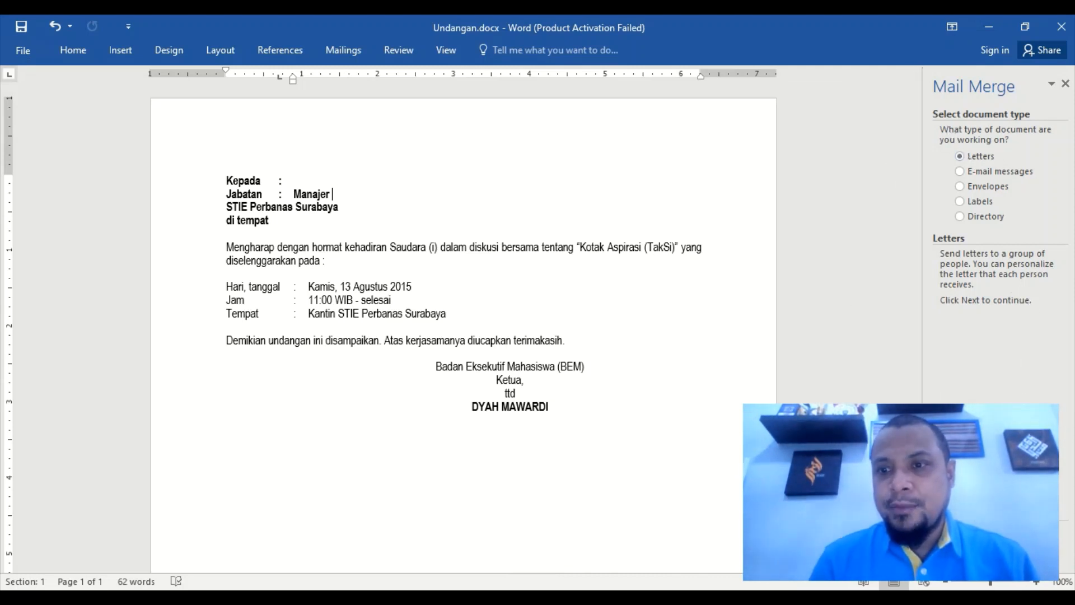
click(1000, 536)
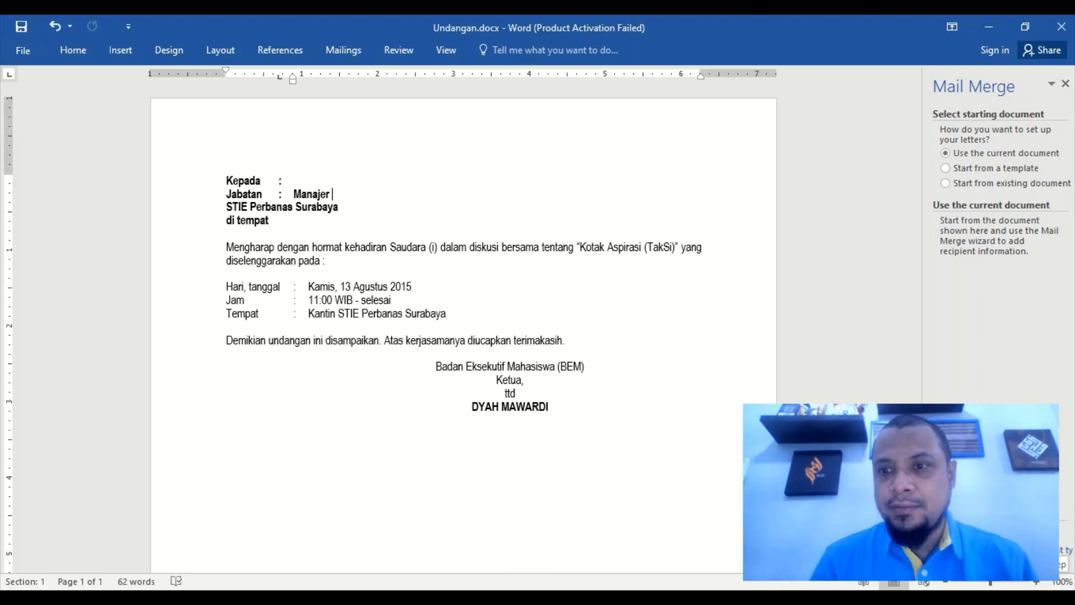
click(999, 536)
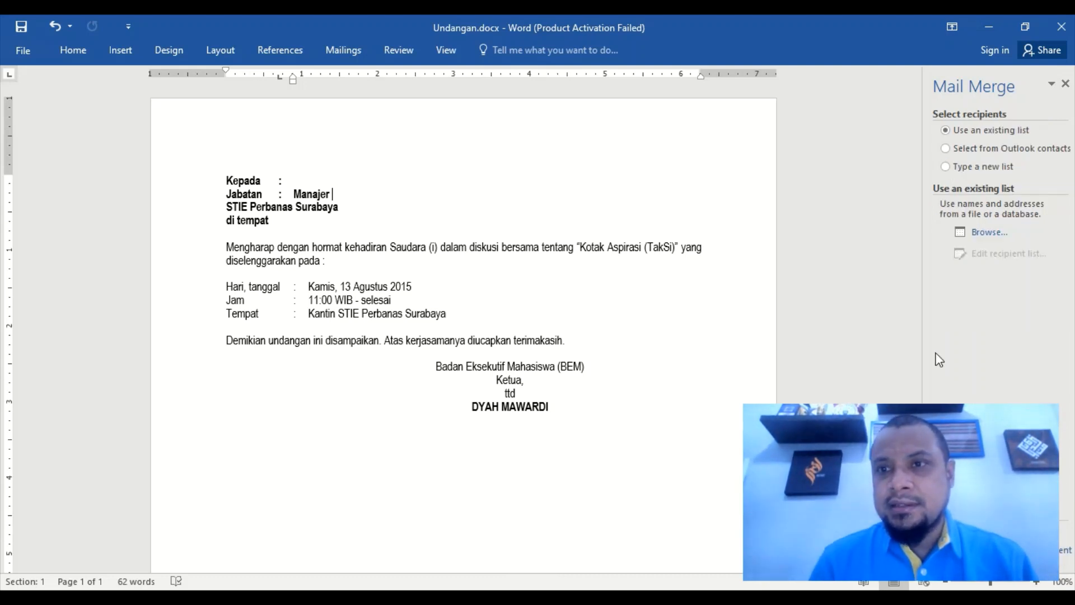
Load Data.docx from the Mail-Merge folder on Local Disk (C:) as the existing recipient list.
click(976, 238)
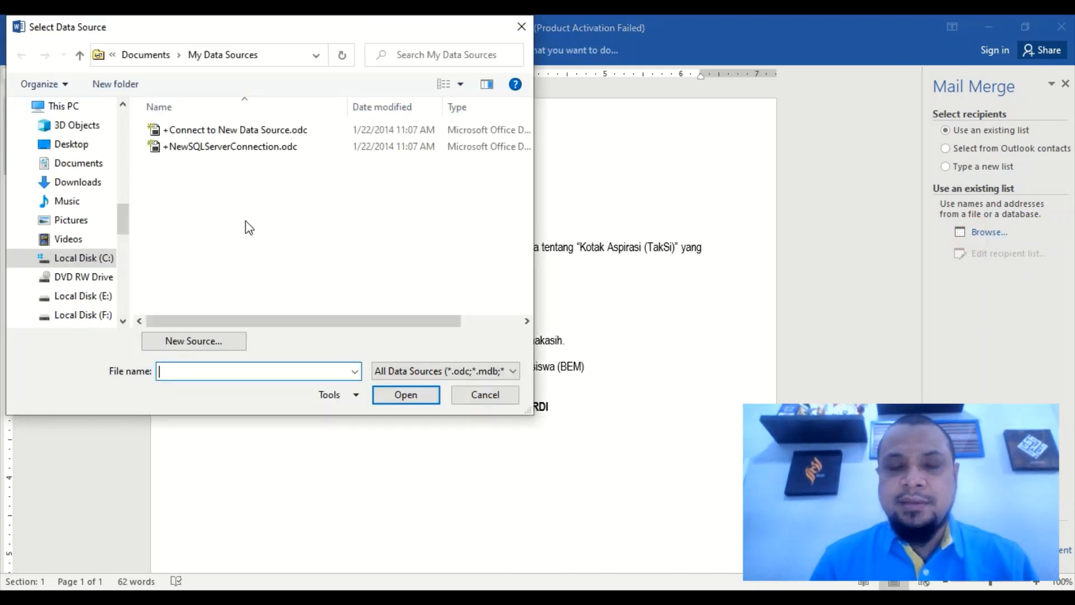
click(105, 257)
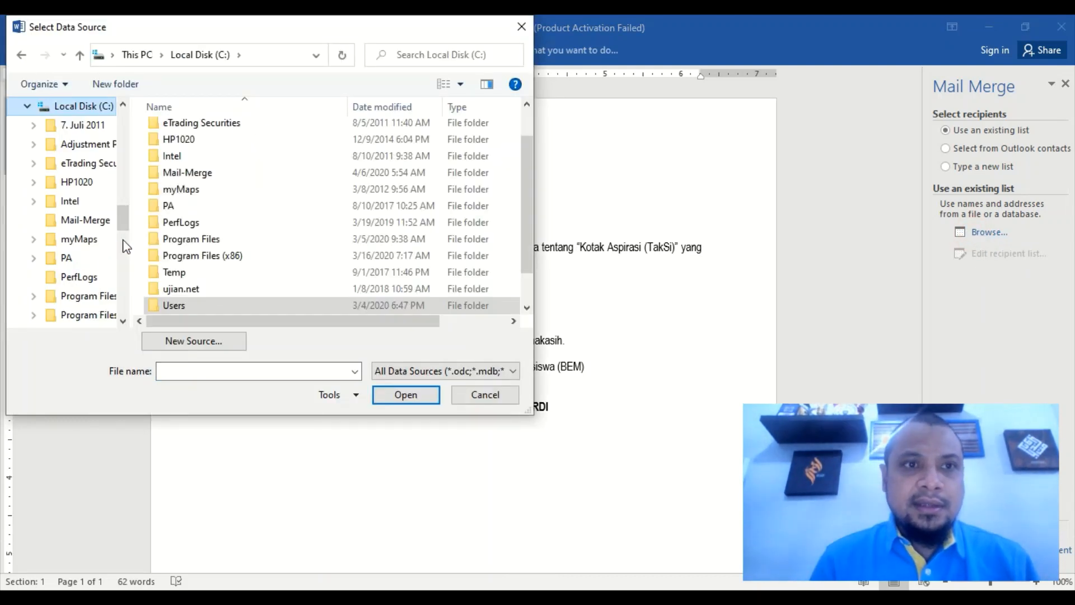
click(166, 176)
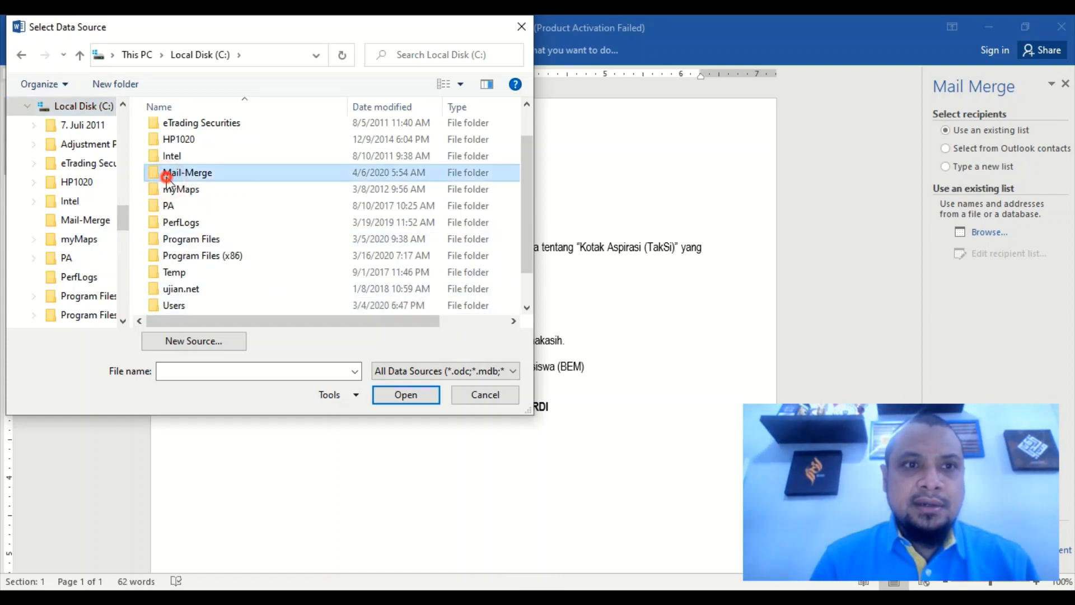
double_click(166, 177)
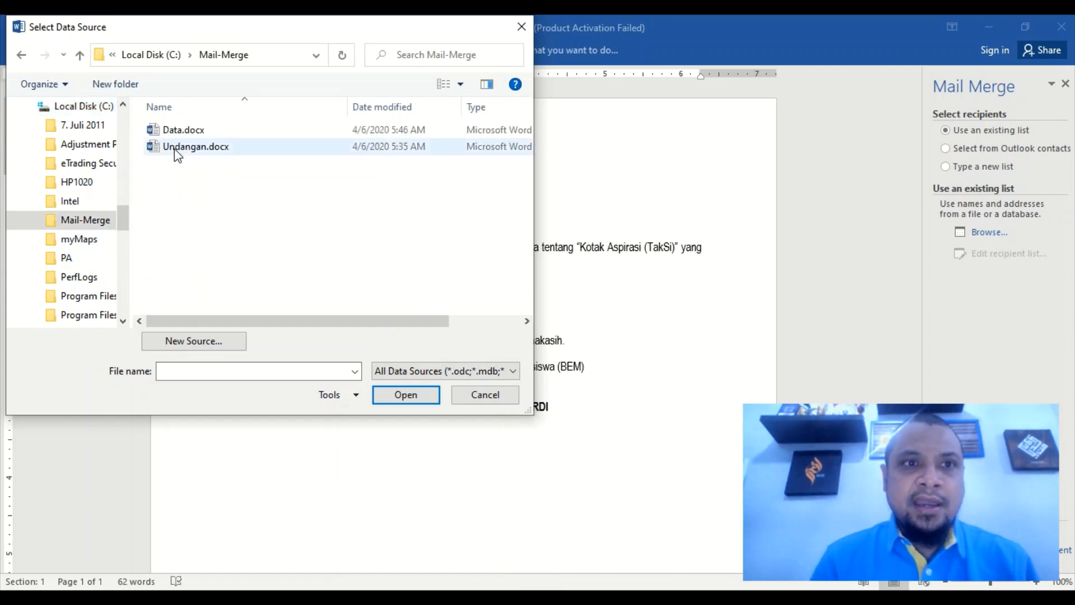
click(179, 133)
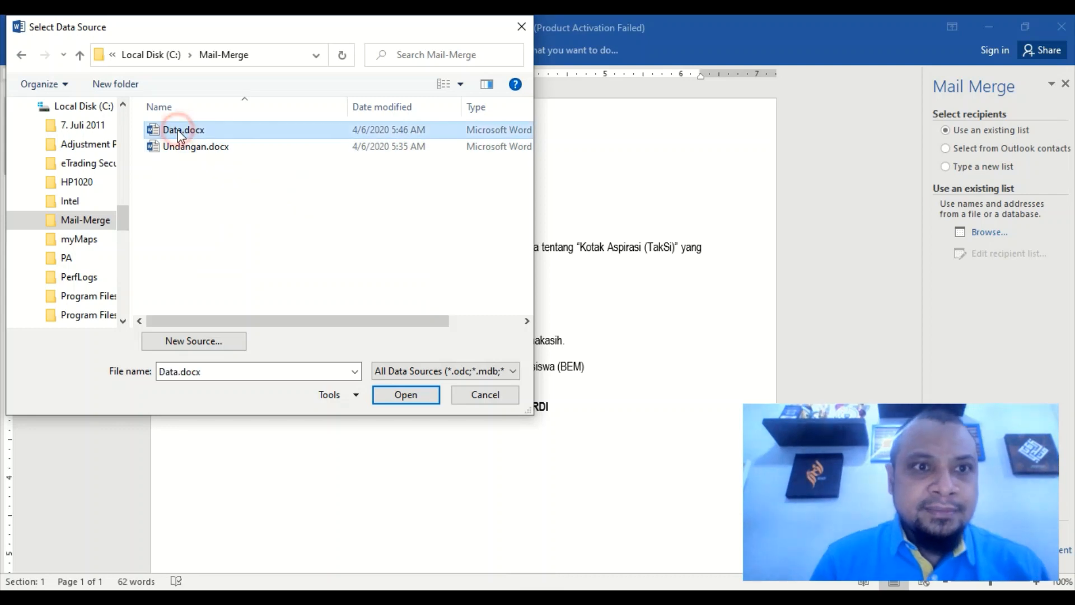
double_click(179, 133)
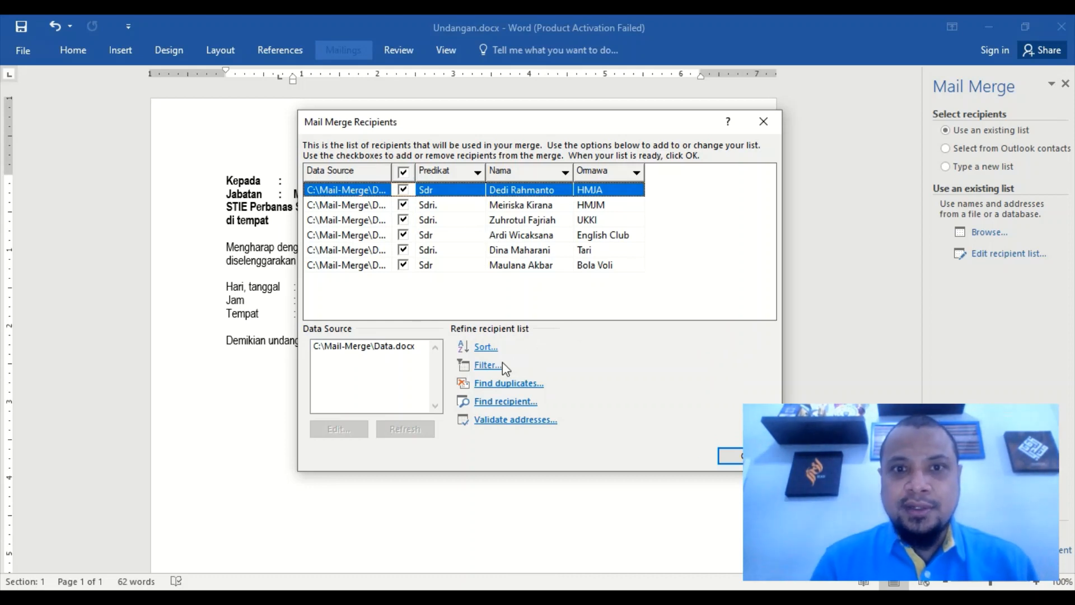
Sort the mail merge recipients by Predikat in ascending order.
click(485, 350)
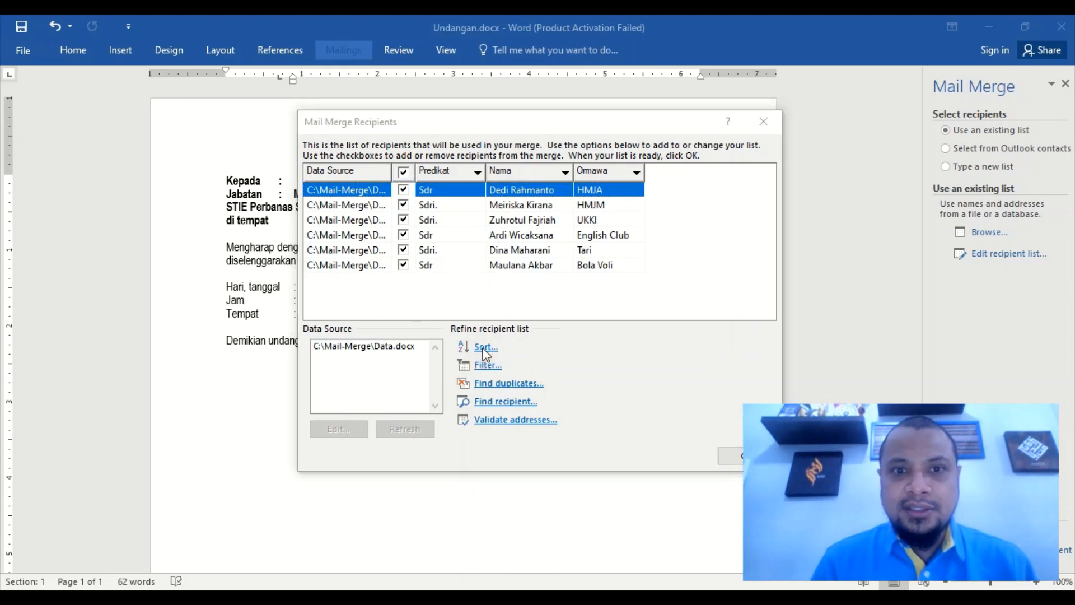
click(388, 259)
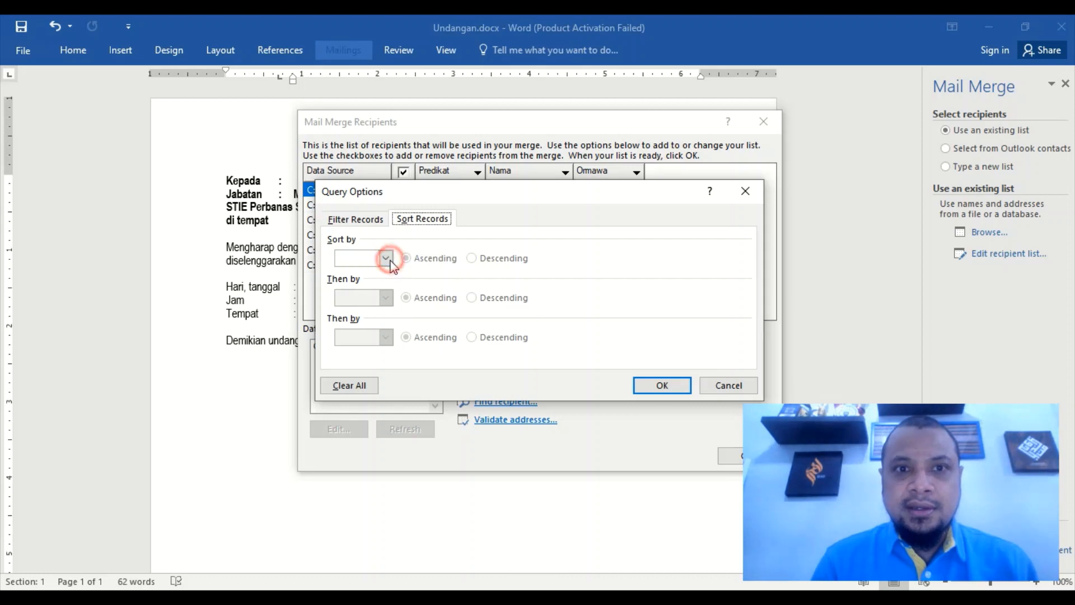
click(389, 260)
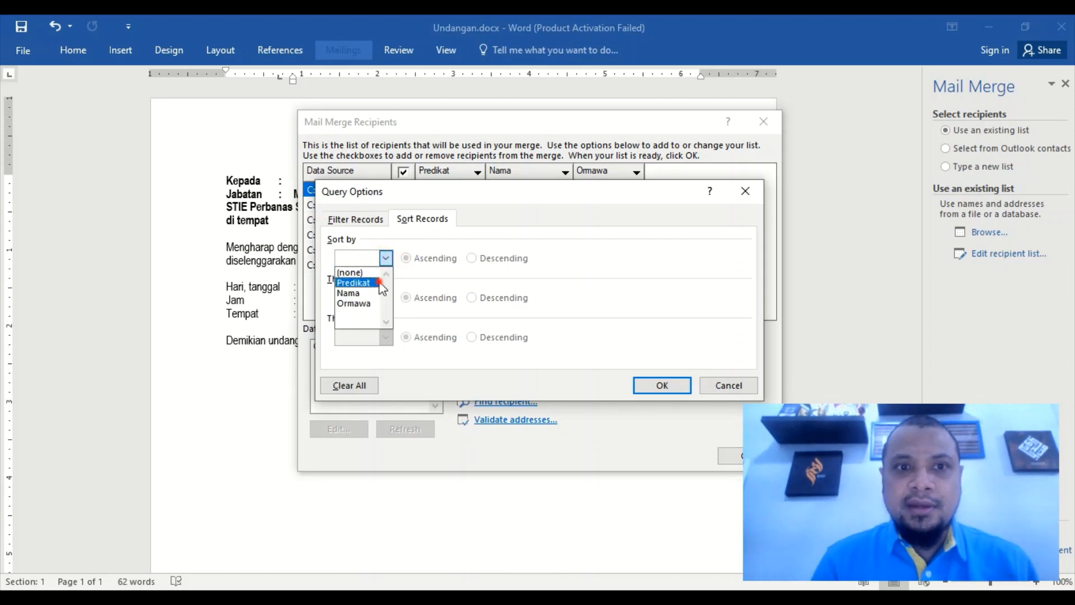
click(379, 283)
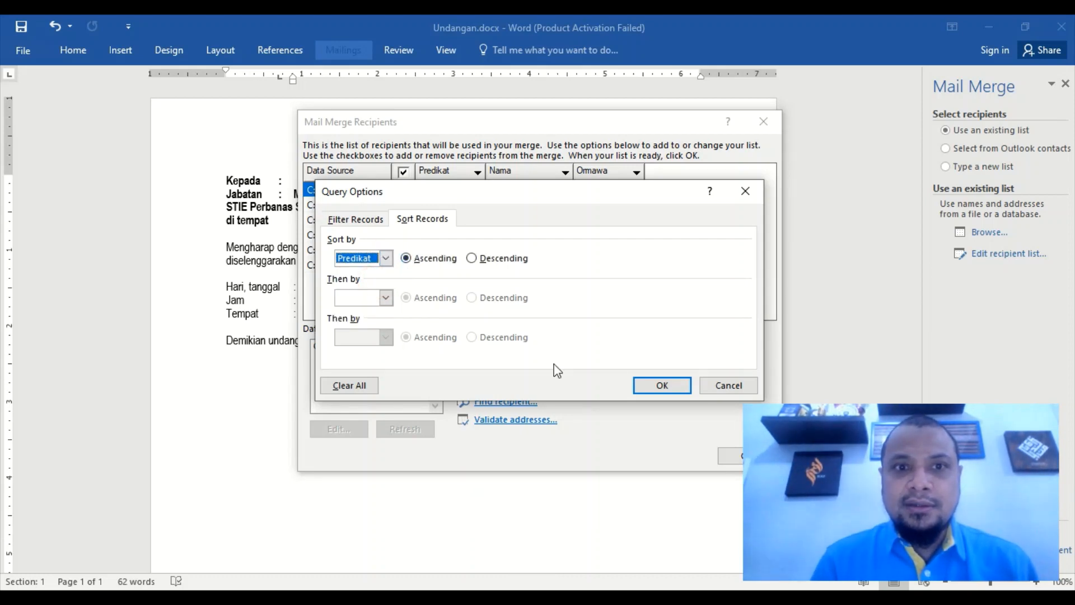
click(658, 385)
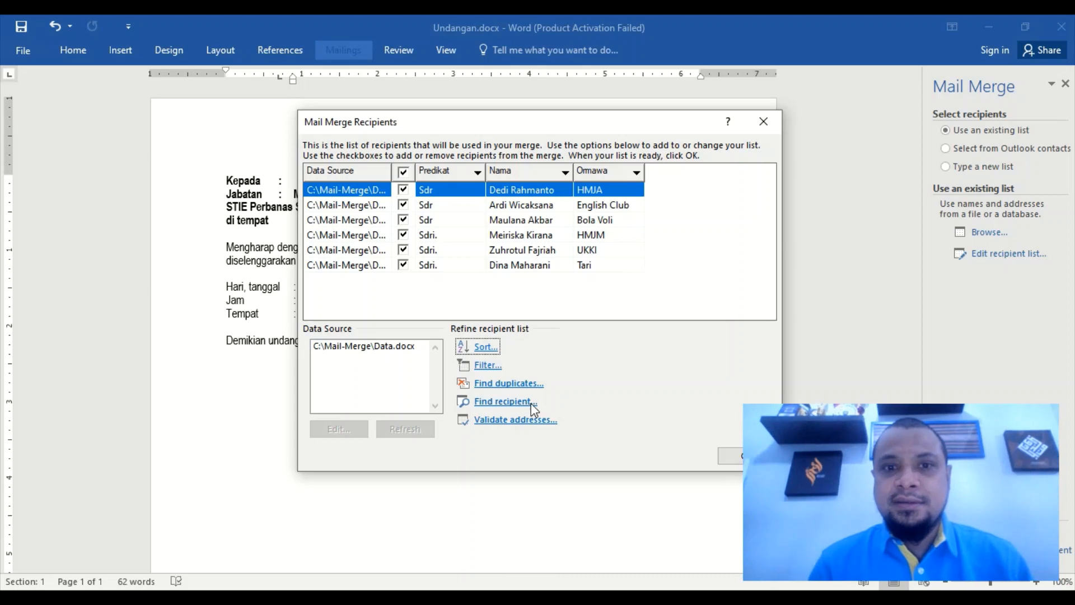
Exclude the first recipient from the merge, include it again, and accept the recipient list.
click(404, 190)
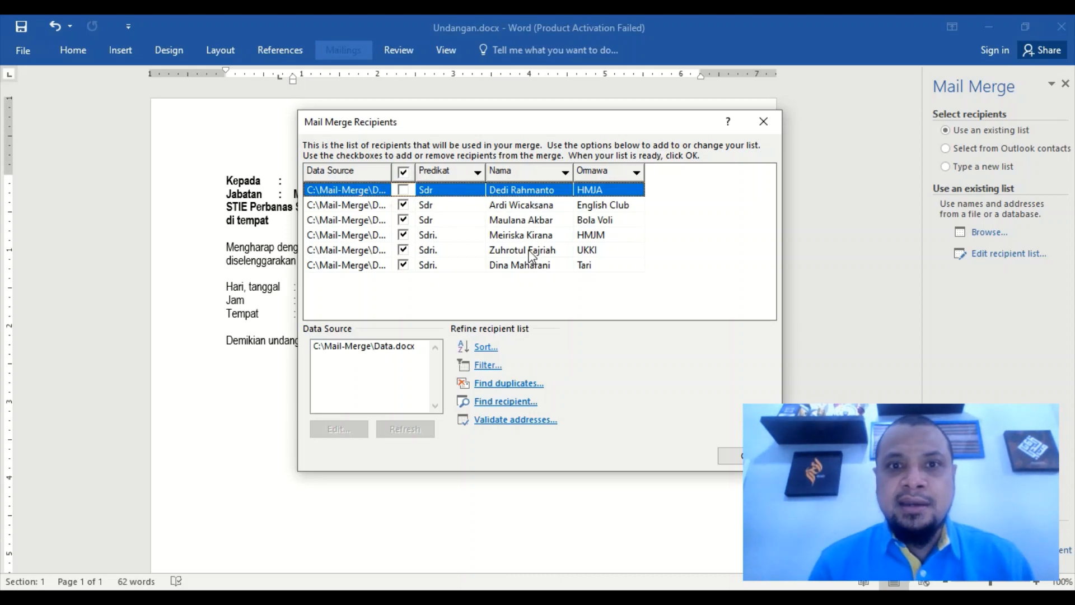
click(405, 192)
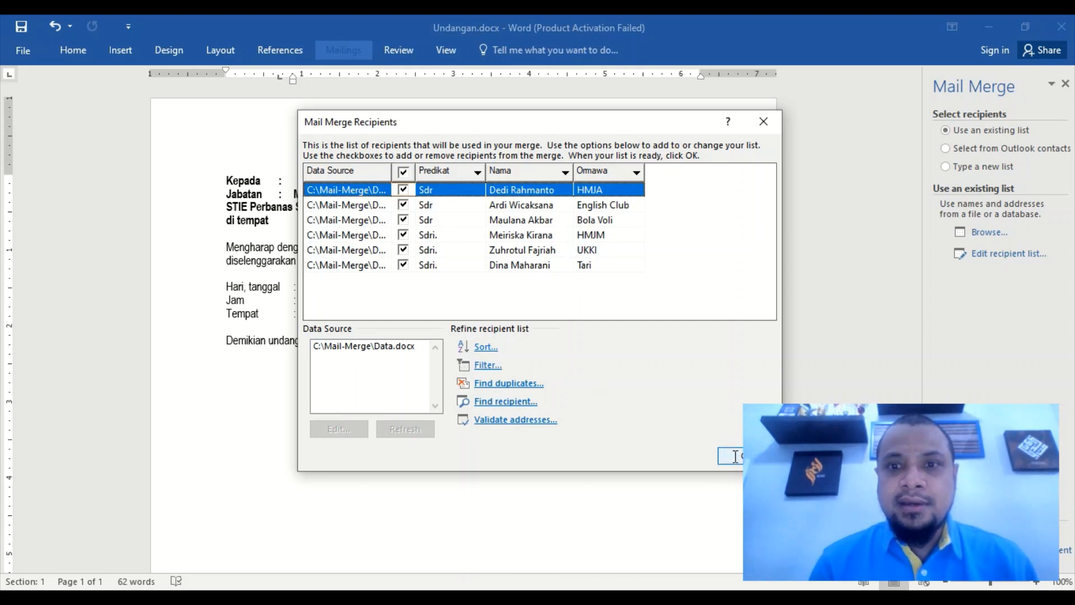
click(730, 456)
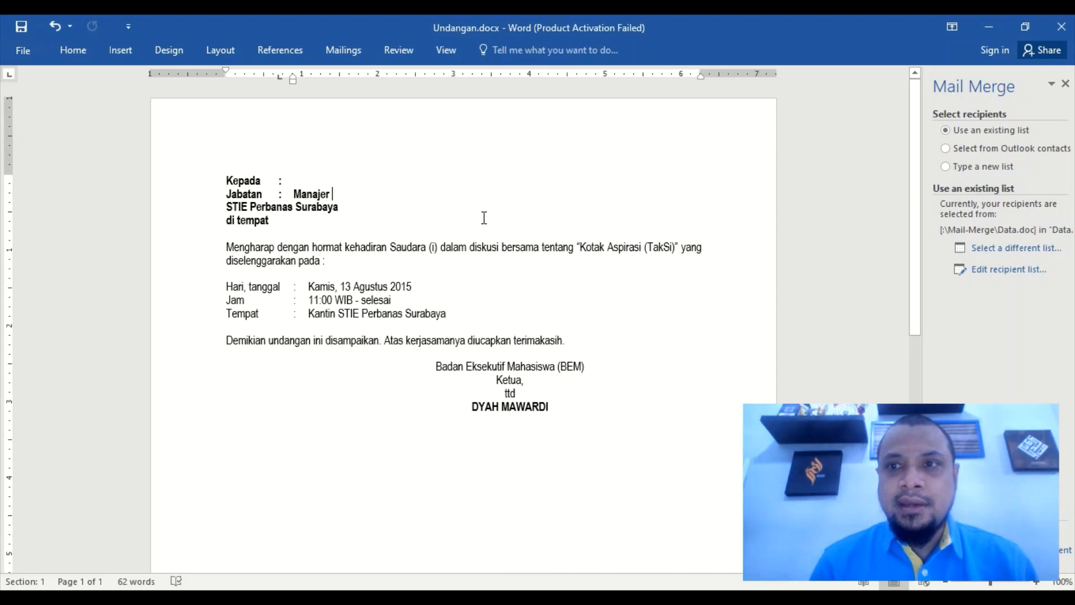
Insert the Predikat and Nama merge fields after "Kepada :" in the invitation letter.
click(291, 178)
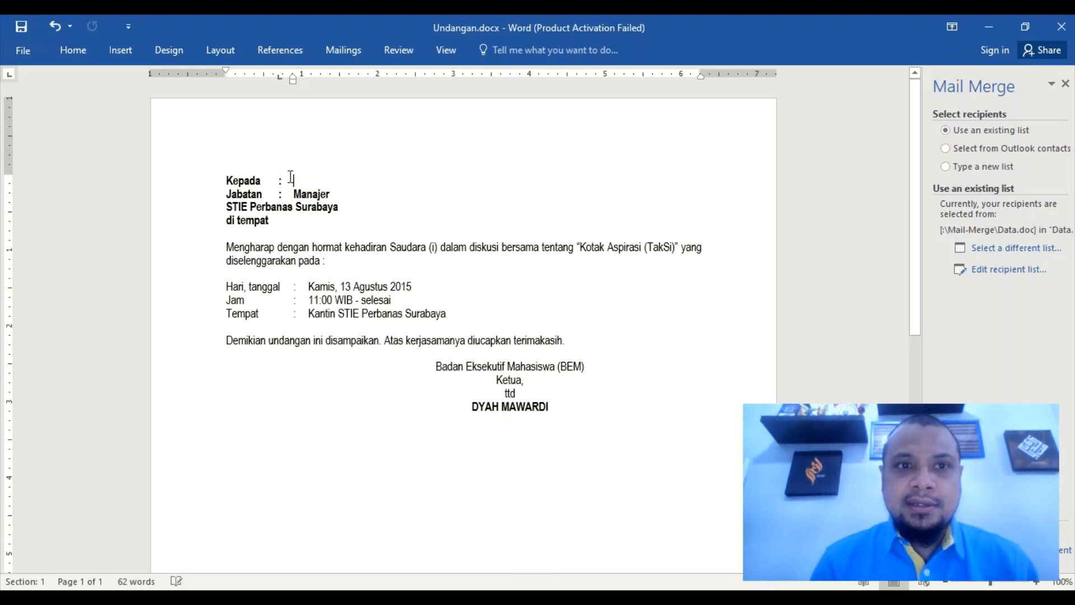
click(1037, 583)
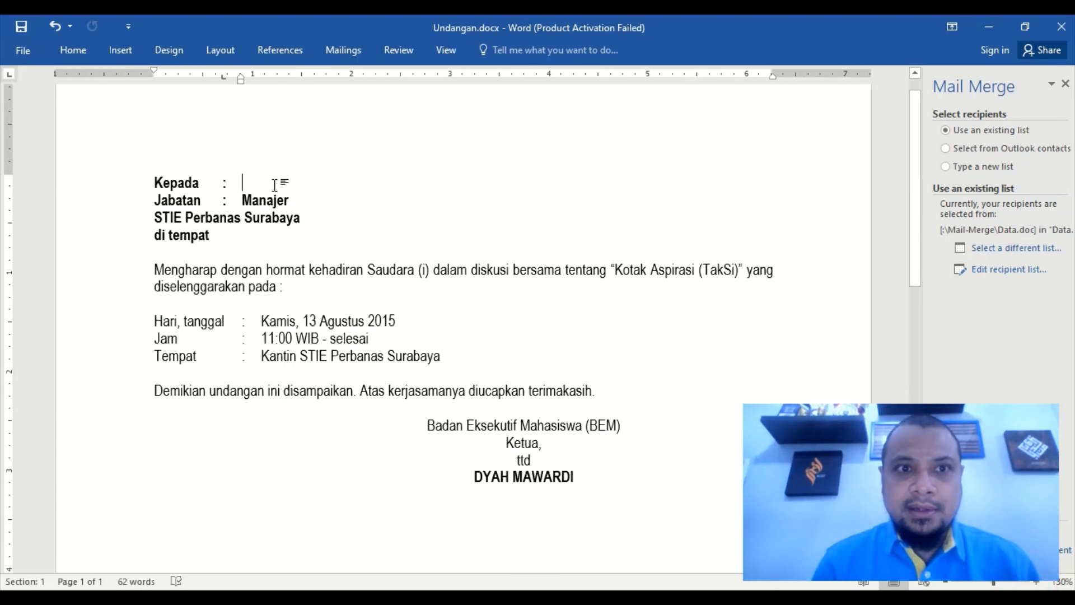
click(243, 182)
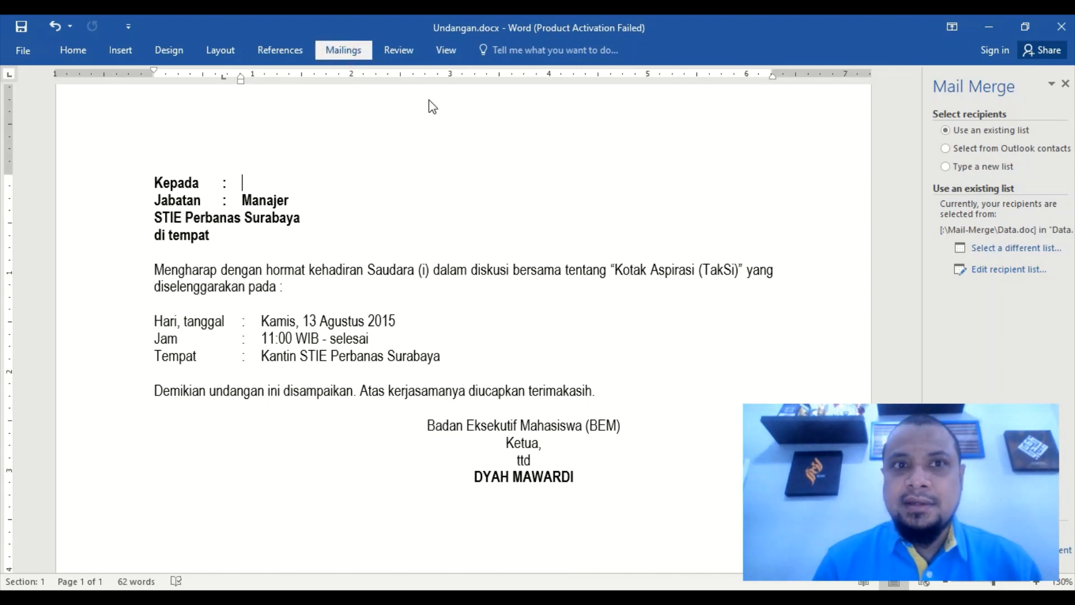
click(352, 52)
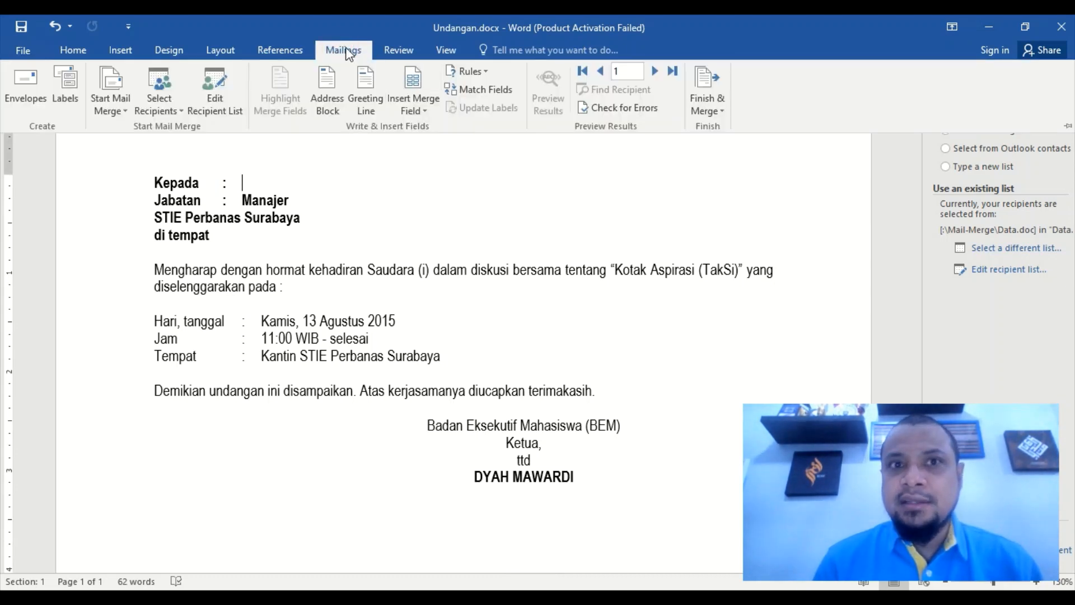
click(424, 114)
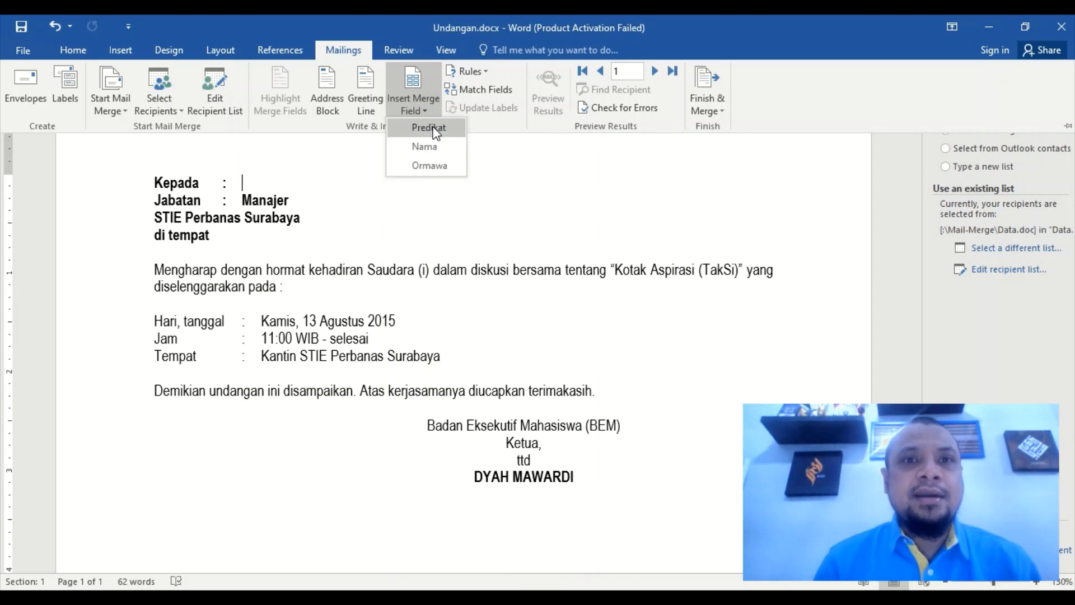
click(428, 128)
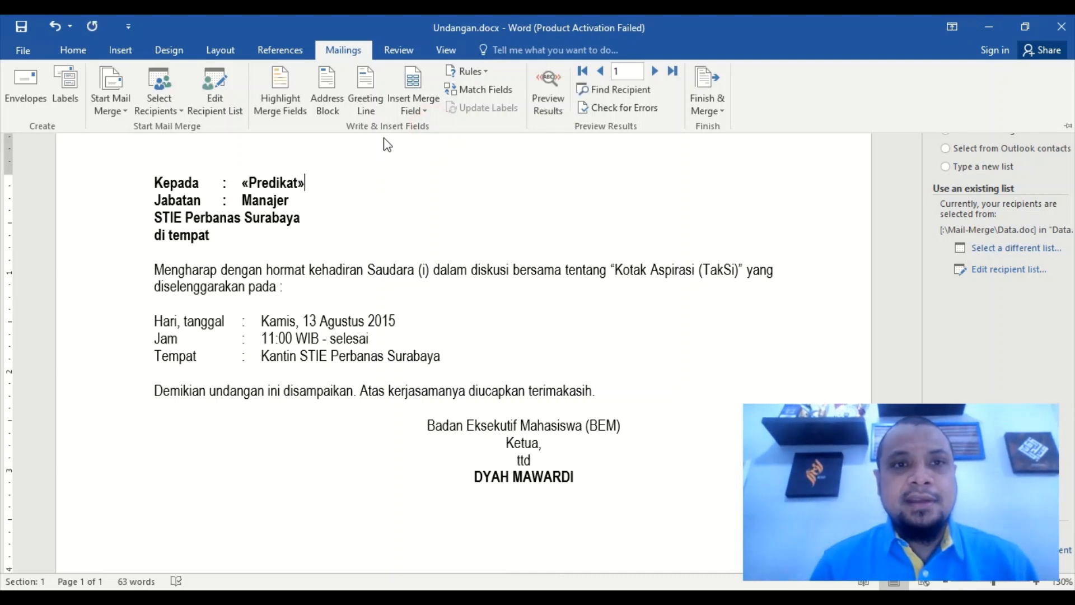
click(412, 110)
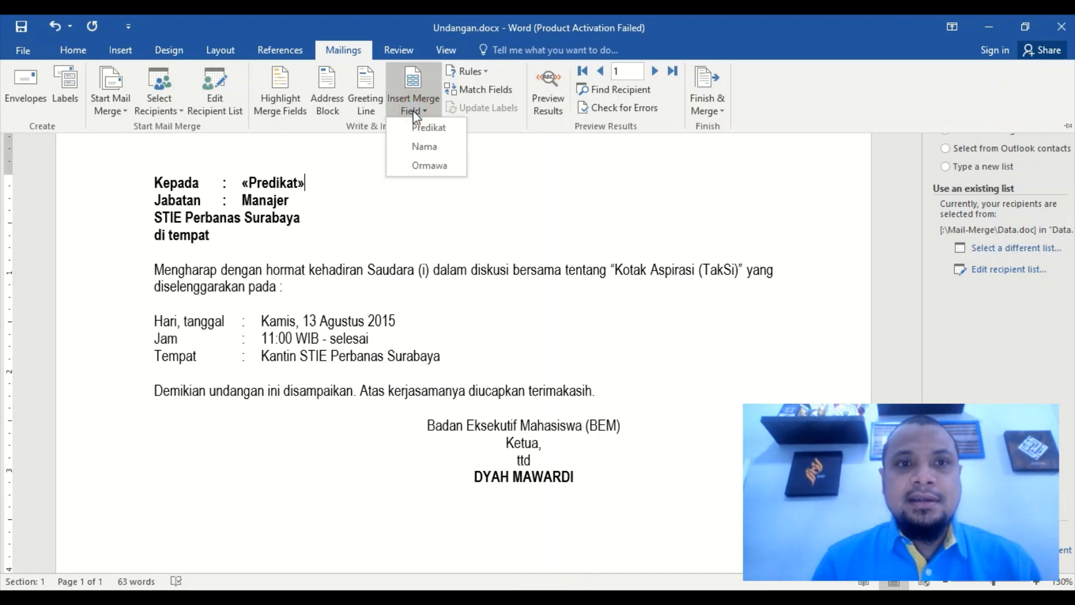
click(426, 147)
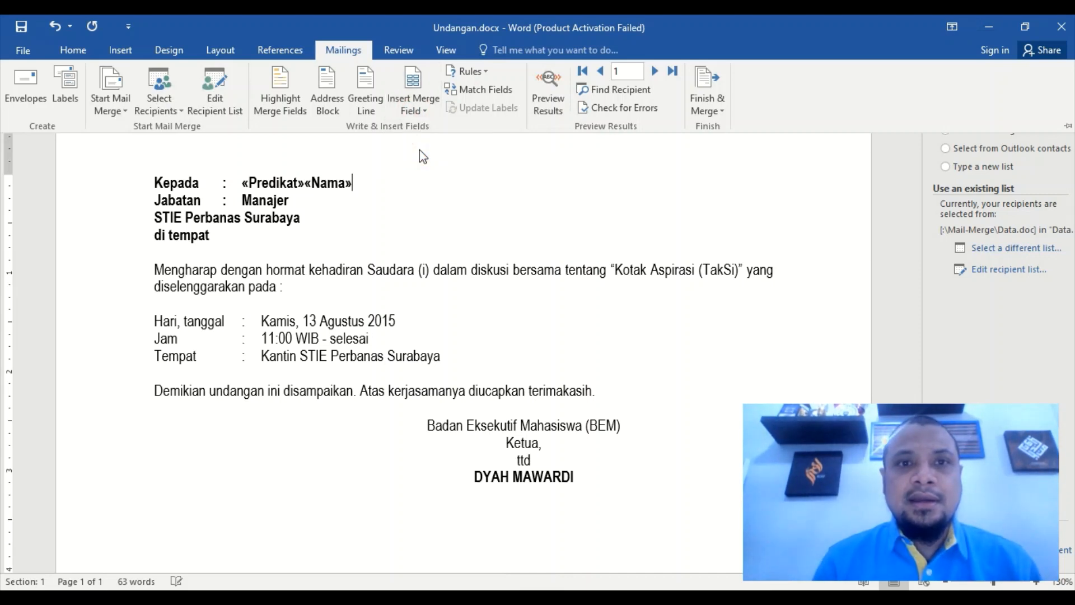
Add a space between the Predikat and Nama merge fields on the Kepada line.
key(ctrl+F1)
click(308, 186)
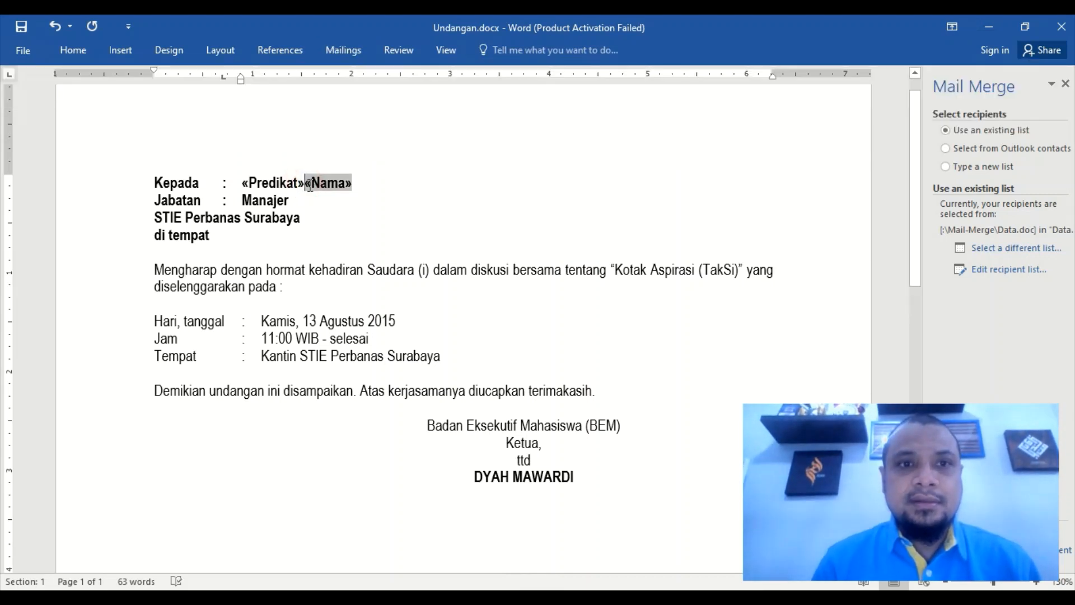
key(Left)
key(Left)
key(Left)
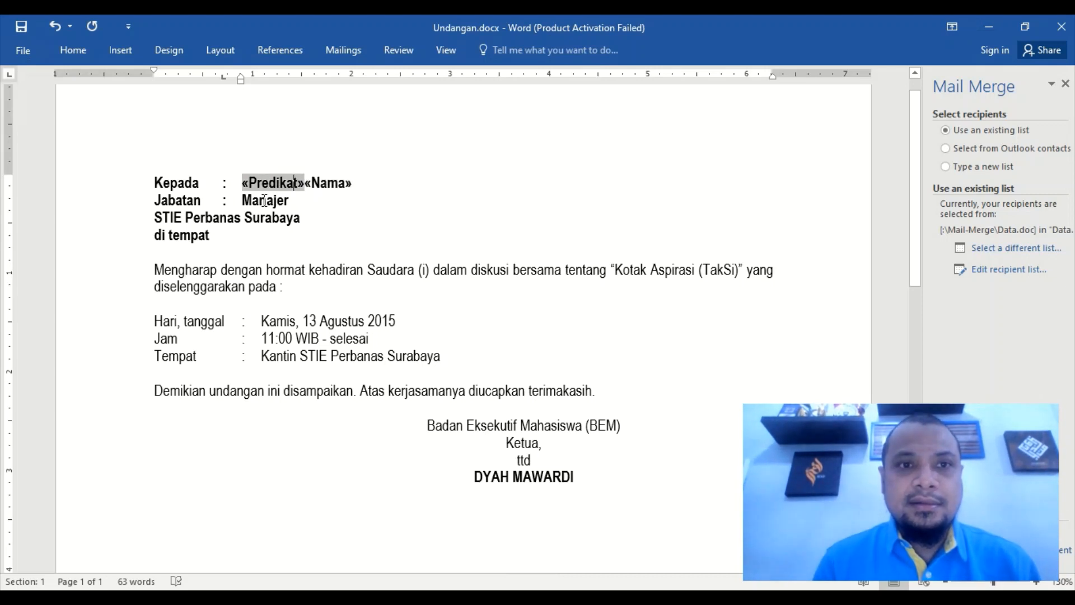
key(Right)
key(Right)
key(Right)
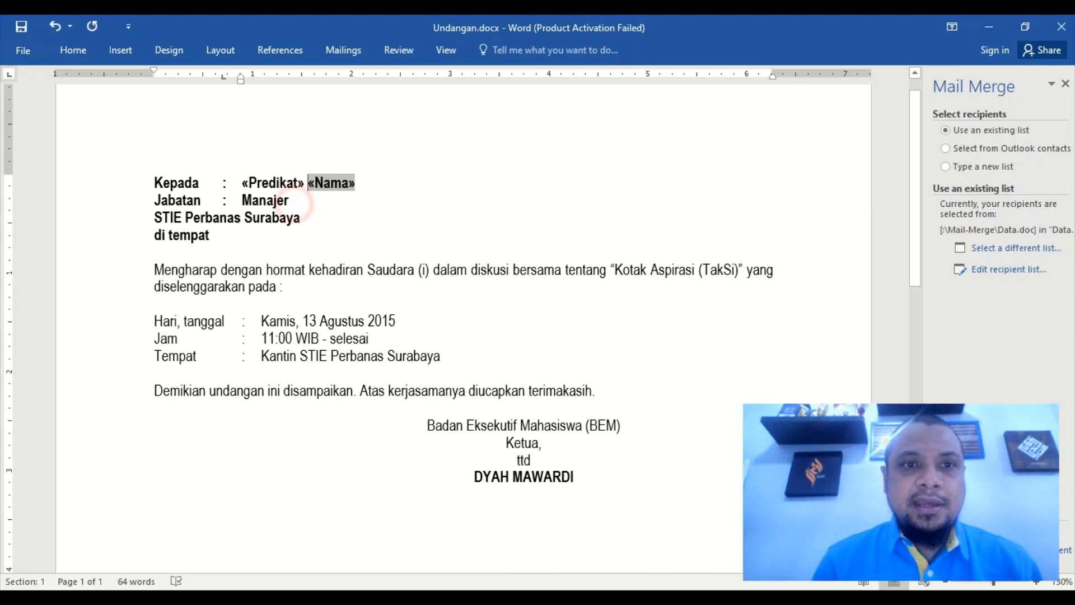
Insert the Ormawa merge field after "Manajer" on the Jabatan line and preview the merge results.
click(303, 202)
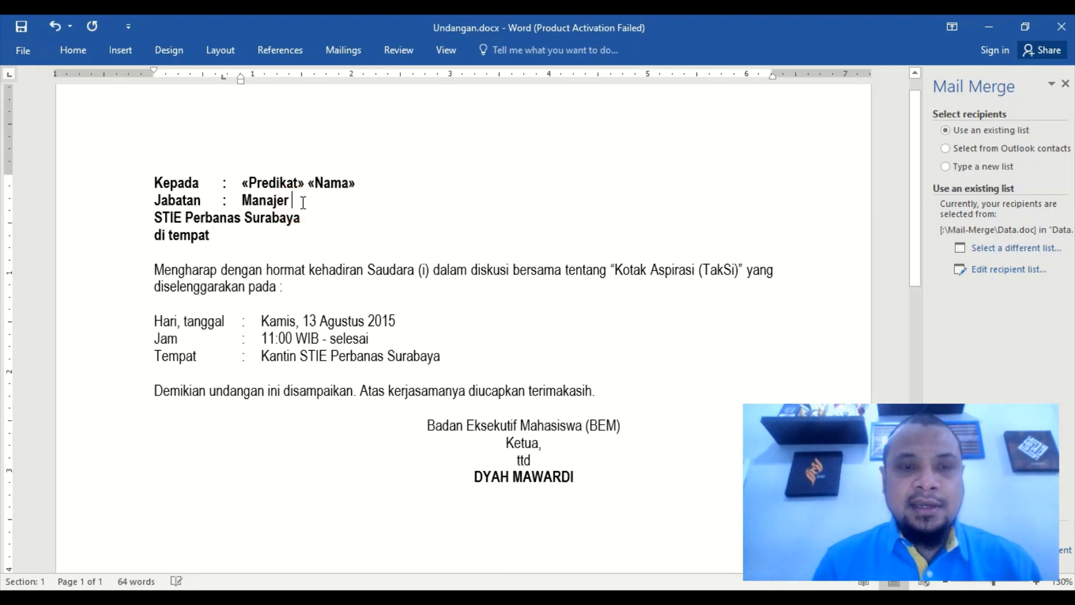
click(334, 54)
click(410, 106)
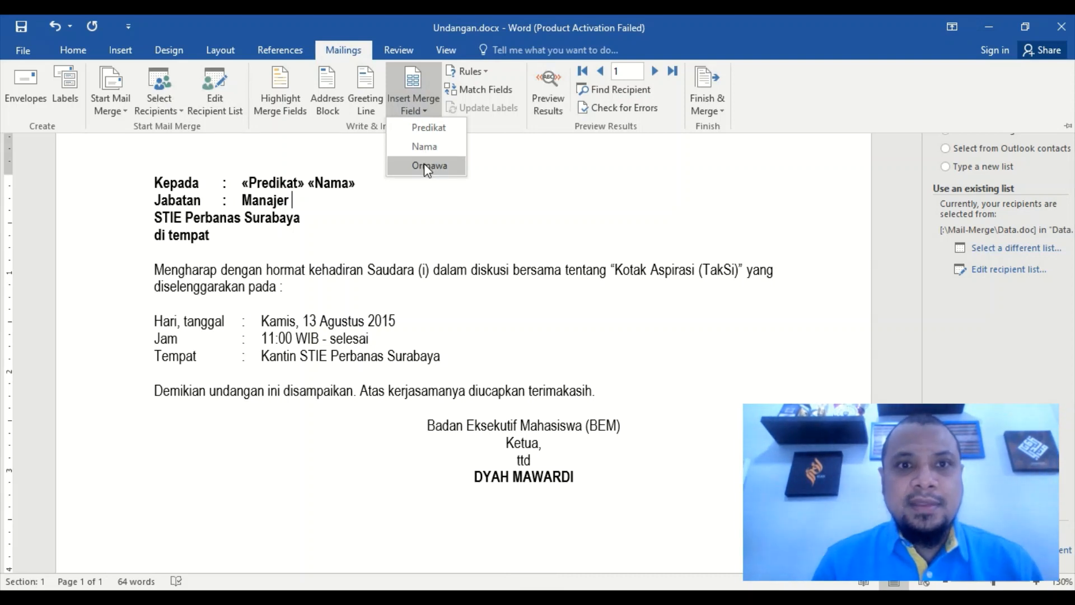
click(425, 164)
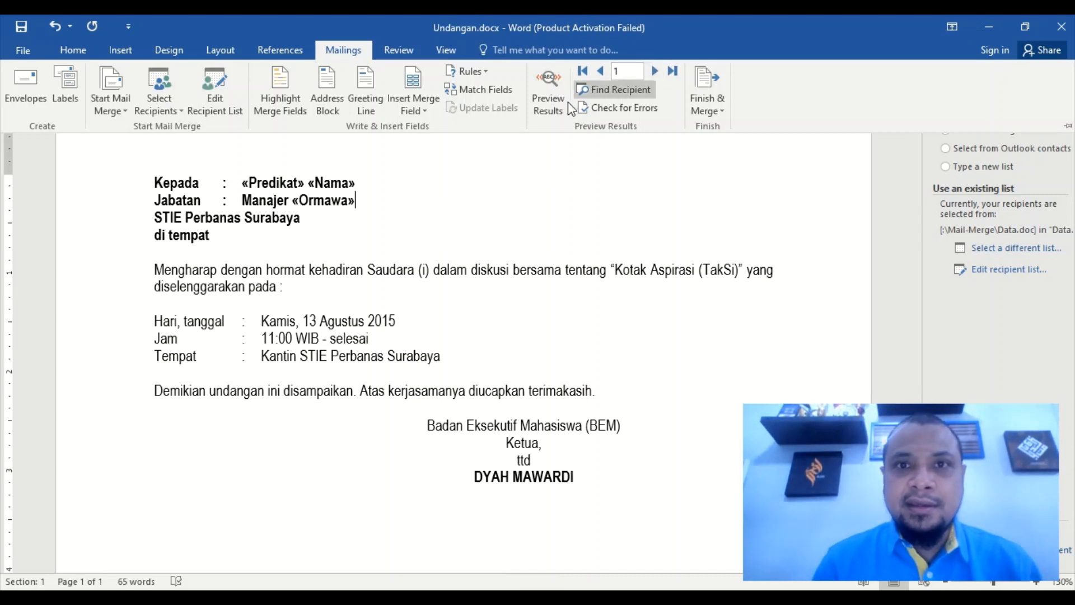
click(548, 106)
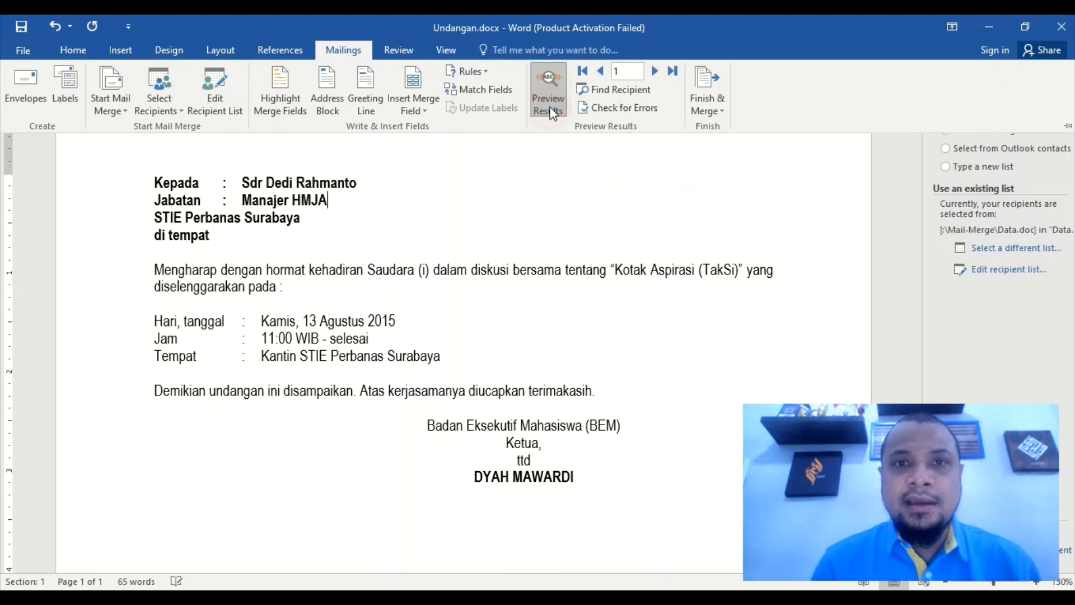
Step through the previewed invitation letters from the first to the sixth recipient.
click(653, 71)
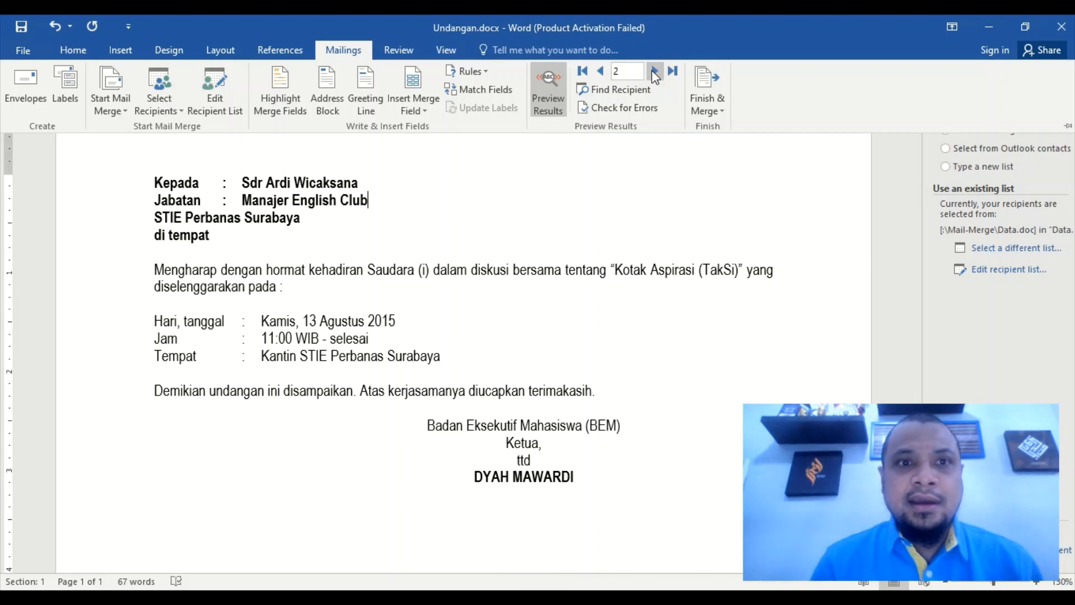
click(653, 71)
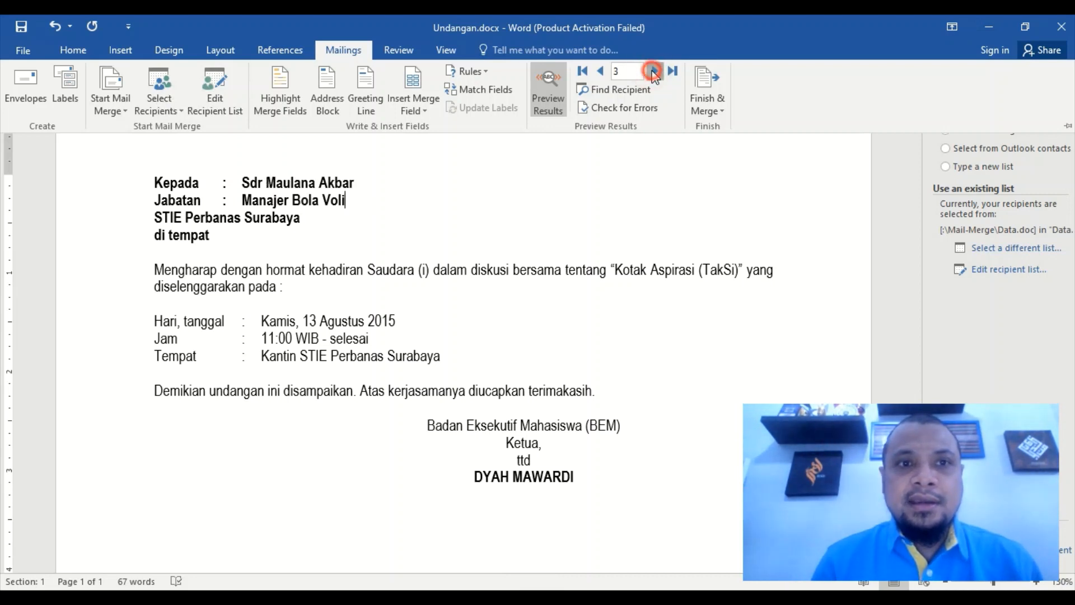
click(652, 71)
click(653, 71)
click(652, 71)
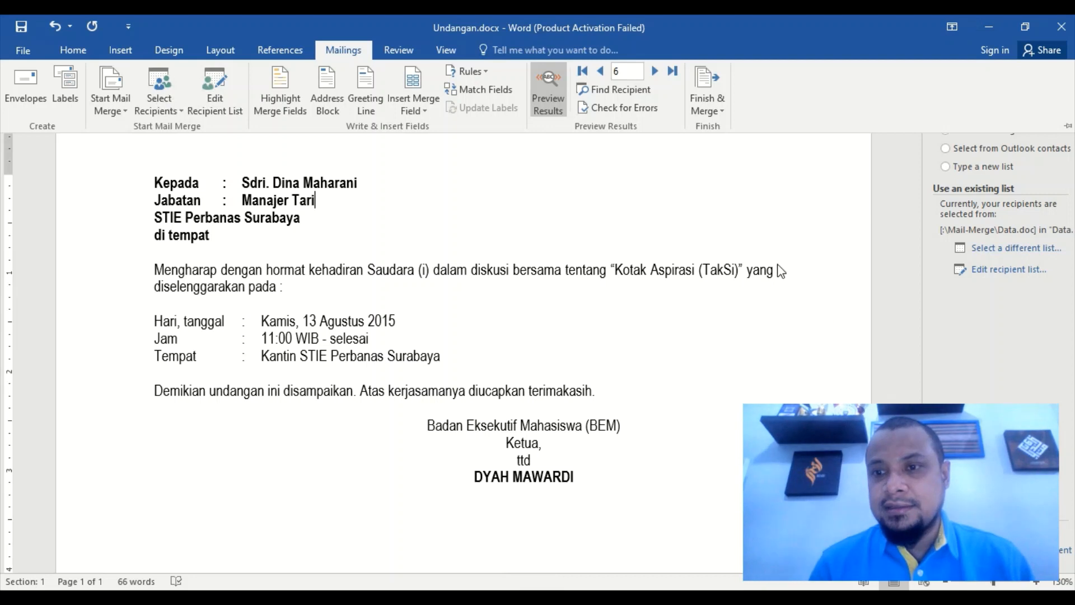
Finish the merge by generating individual letters for all records in a new document.
click(711, 106)
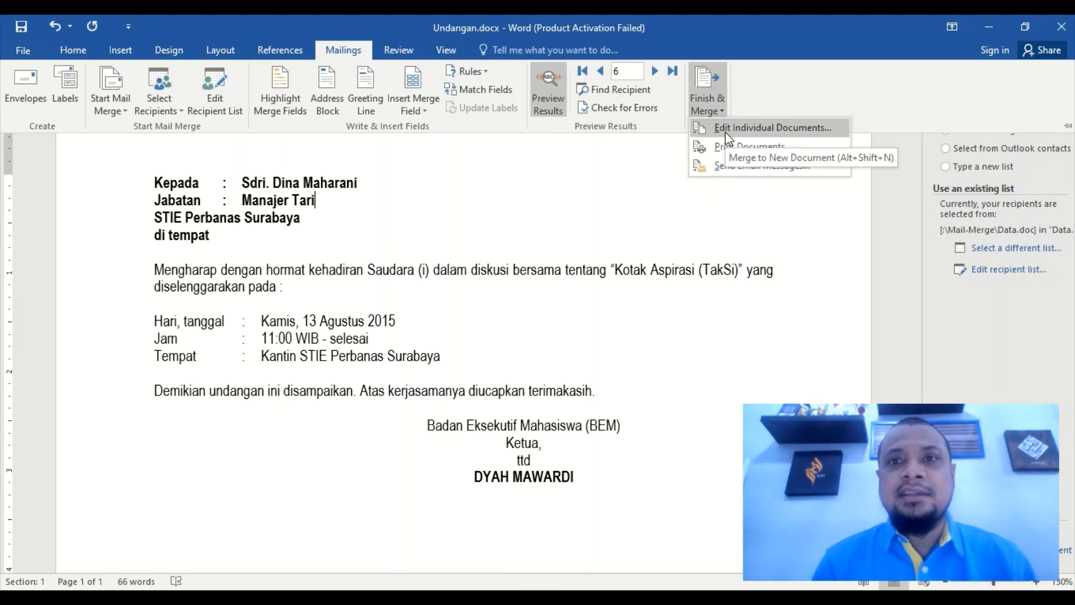
click(801, 130)
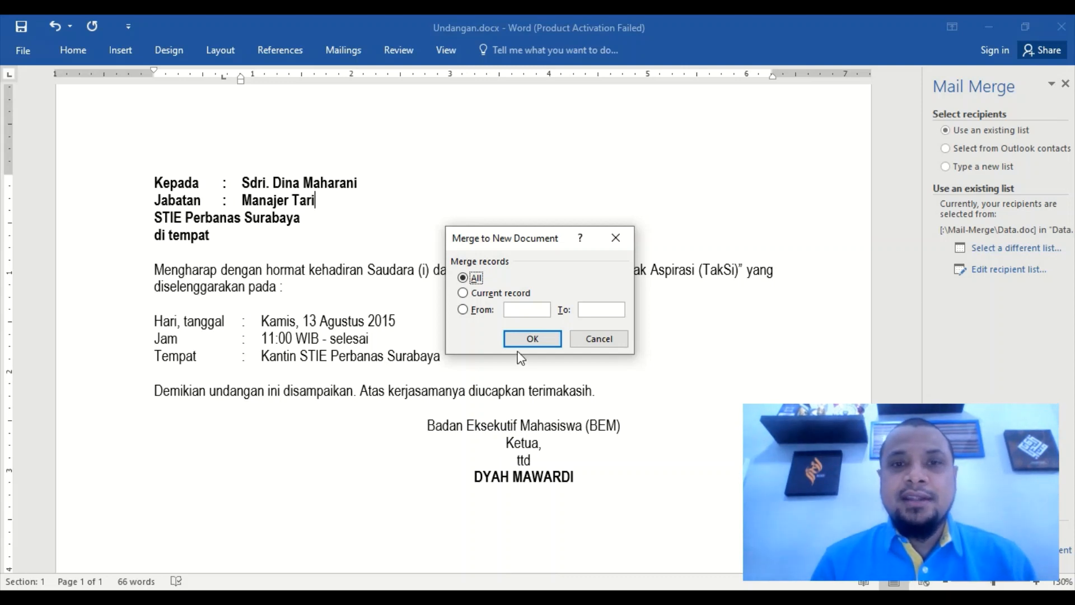
click(533, 339)
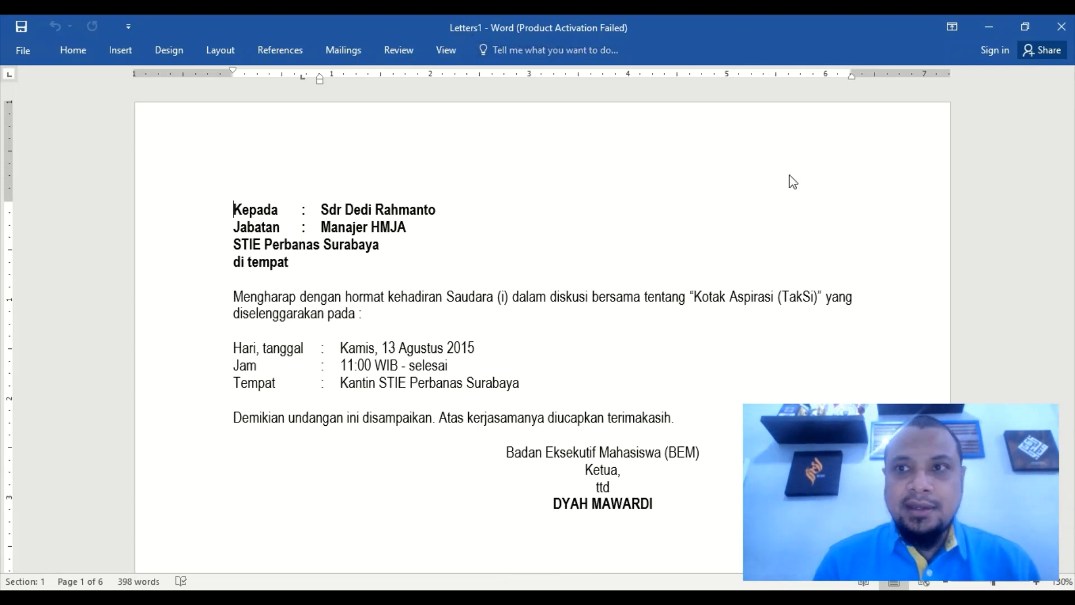
Review the merged letters from the first page to the last, examining each page's Kepada and Jabatan lines.
drag(1071, 94, 1071, 152)
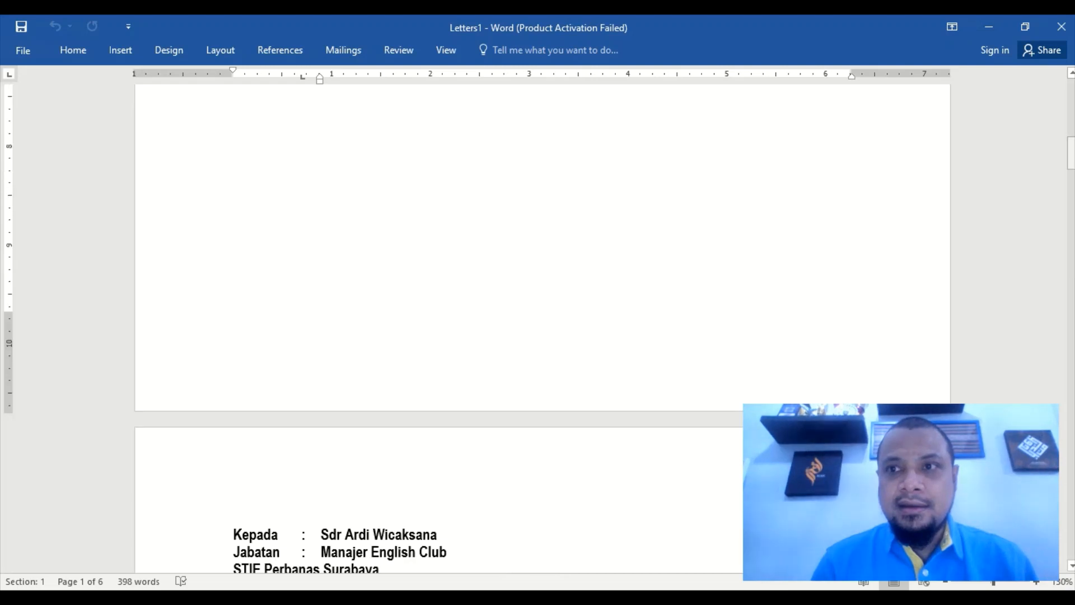
scroll(1059, 334, down, 4)
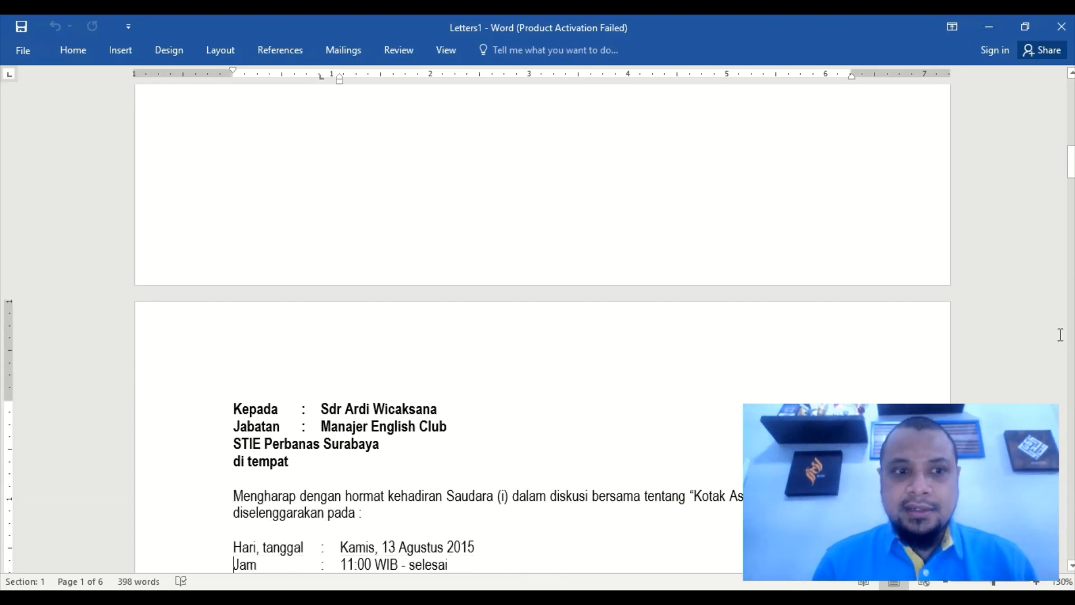
scroll(1060, 335, down, 20)
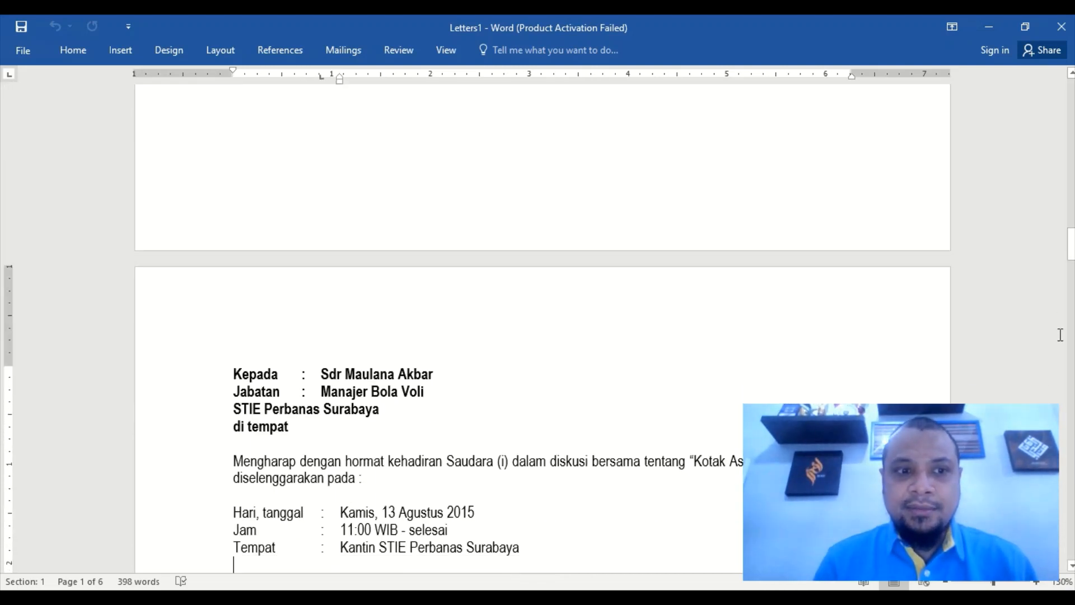
scroll(1059, 335, down, 20)
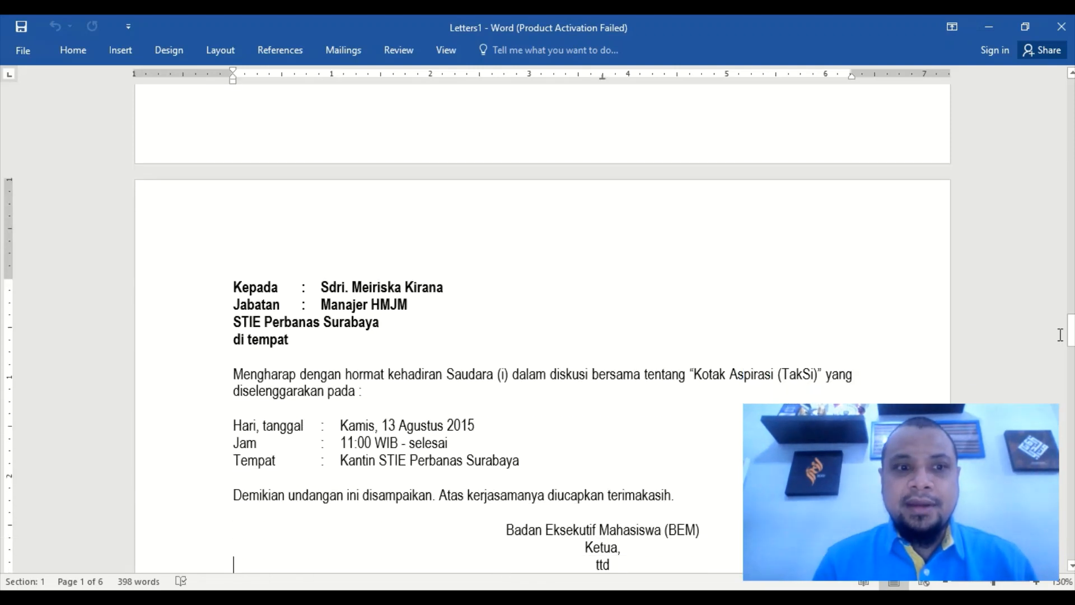
scroll(1060, 334, down, 20)
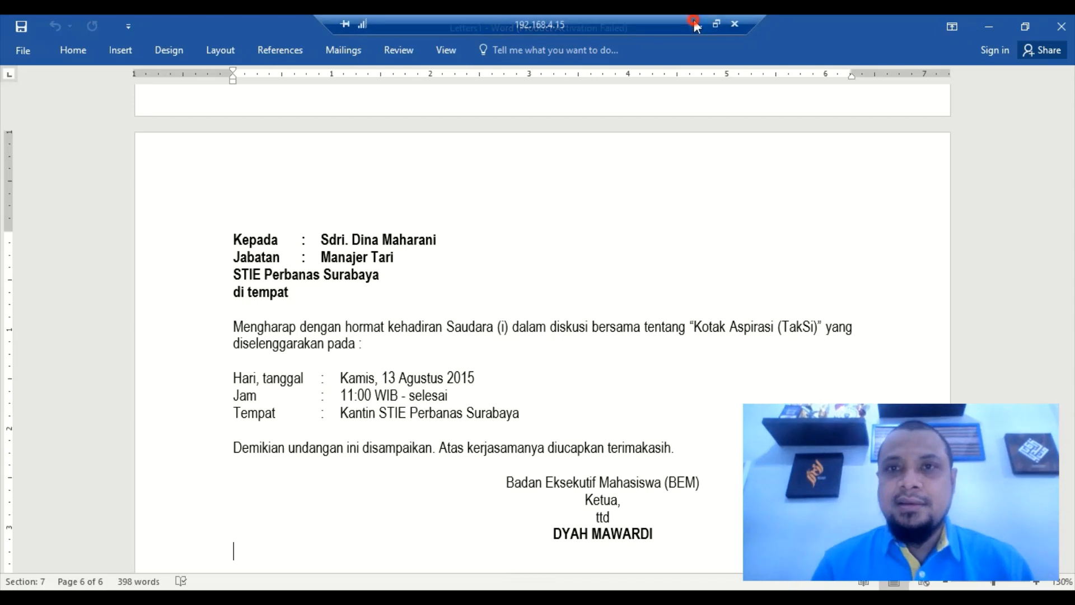
click(695, 24)
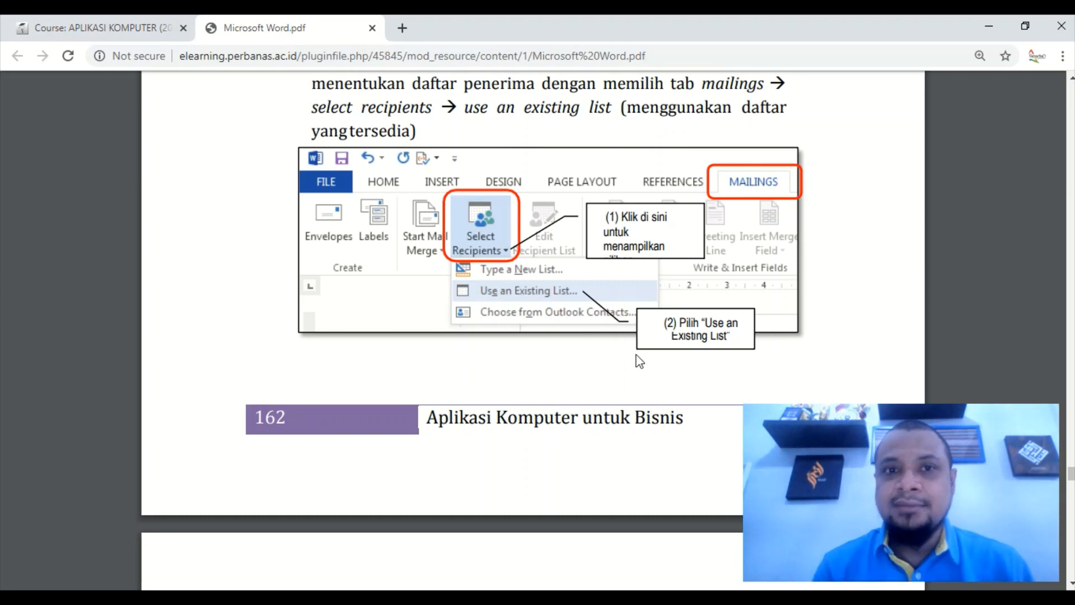
mouse_move(406, 599)
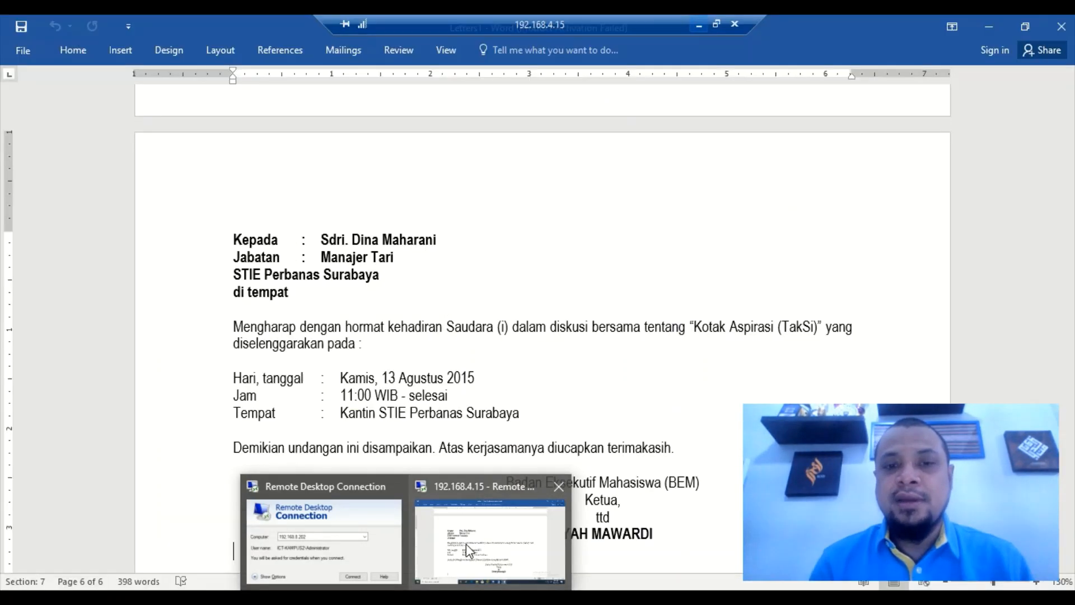
click(465, 546)
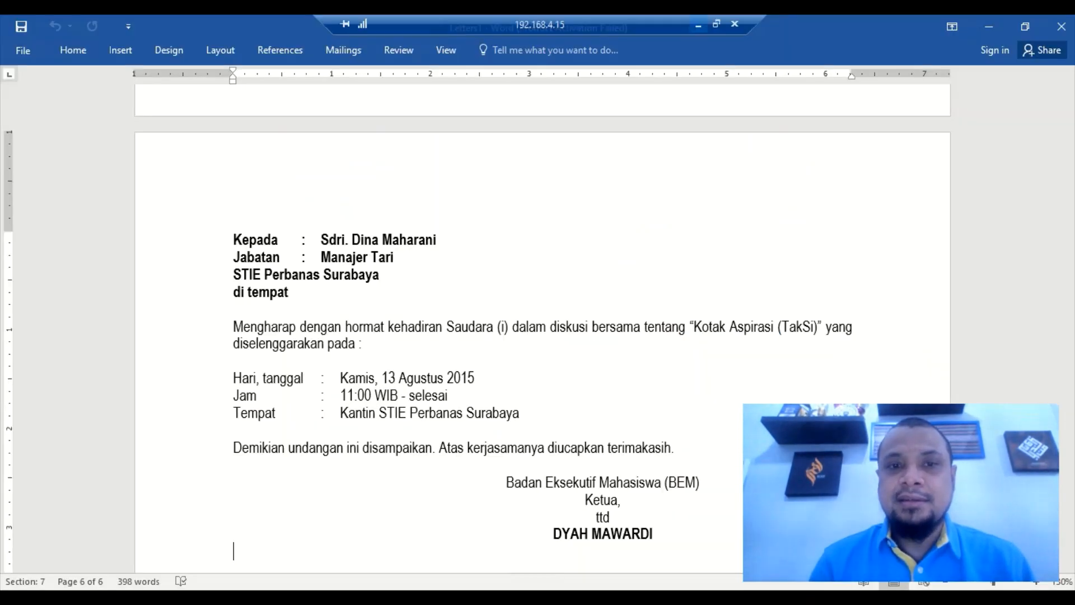
click(573, 366)
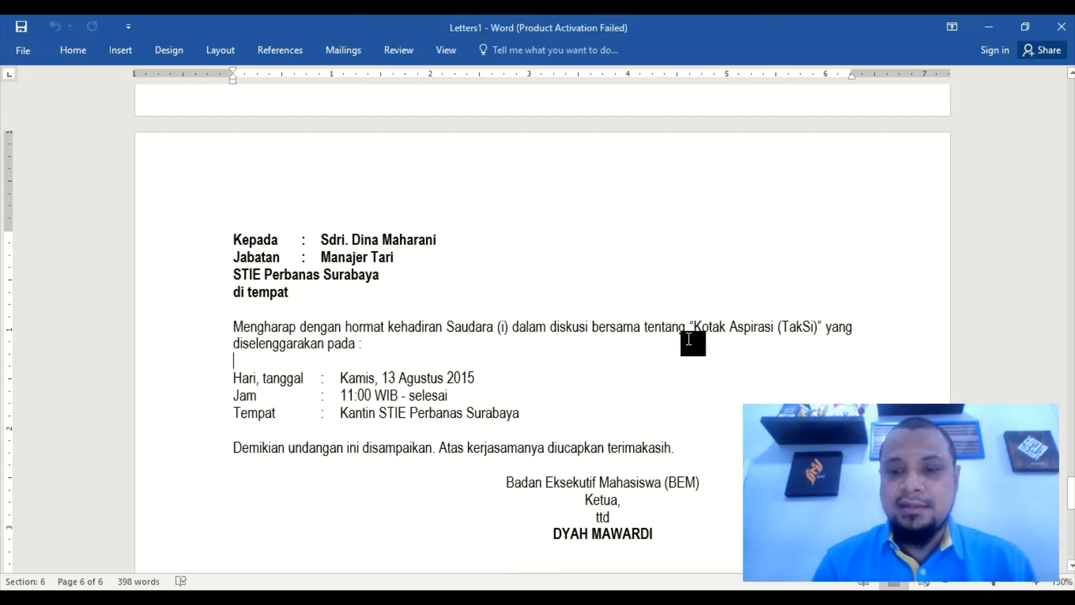
mouse_move(664, 16)
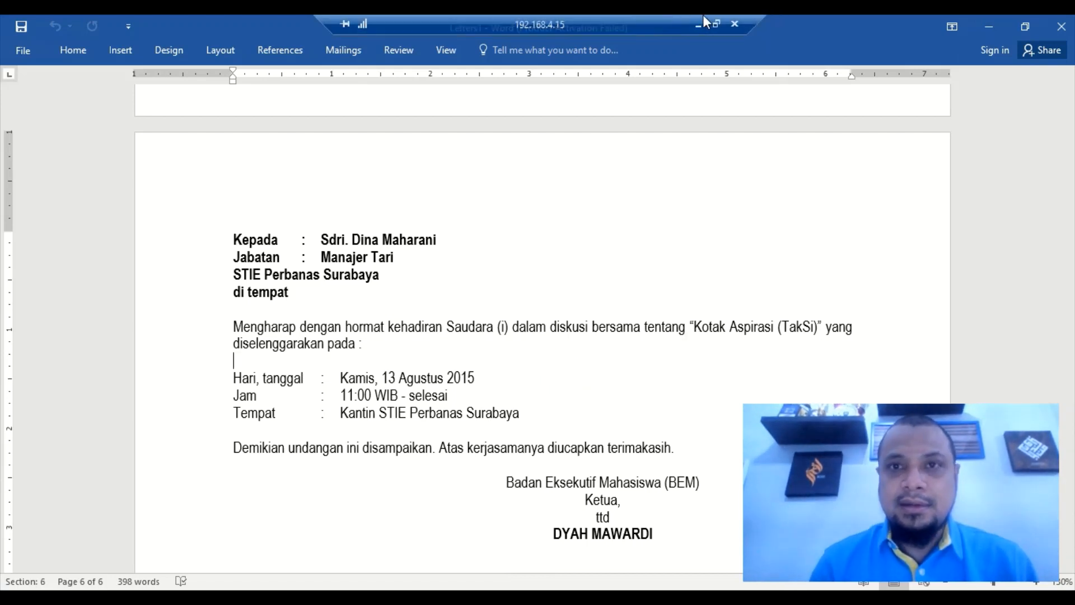
Look back through the merged letters from page 6 to page 1, examining the recipient on each page.
scroll(522, 247, down, 9)
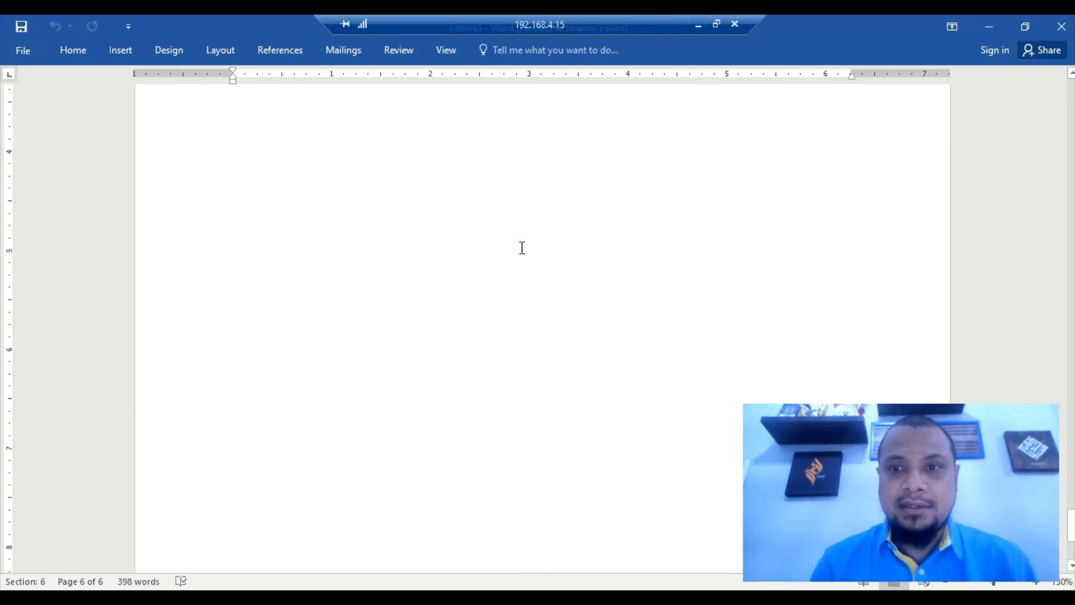
scroll(522, 248, up, 10)
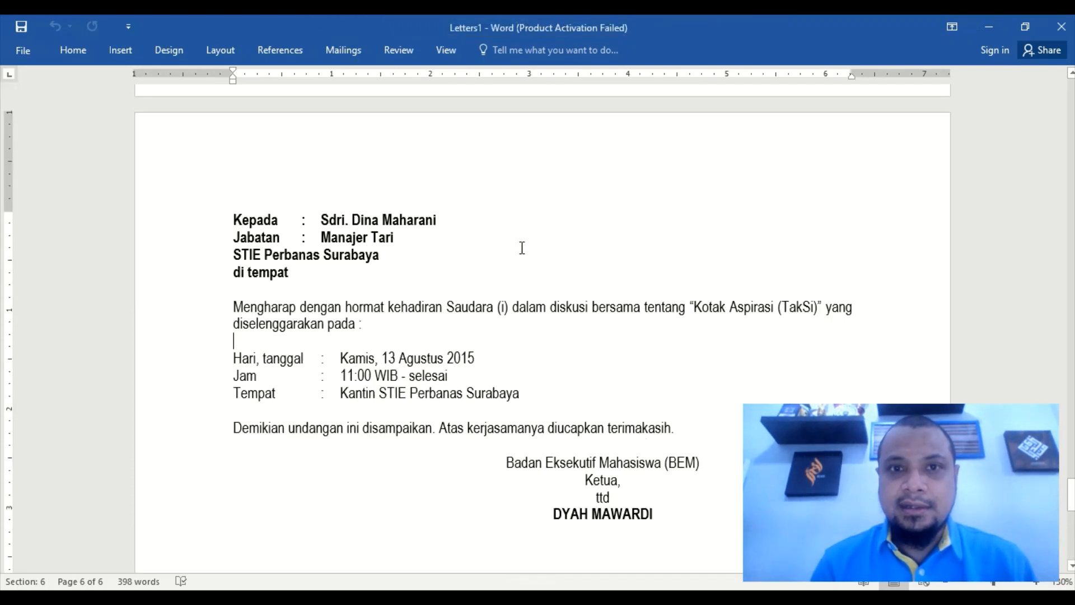
scroll(521, 247, up, 3)
scroll(522, 247, up, 7)
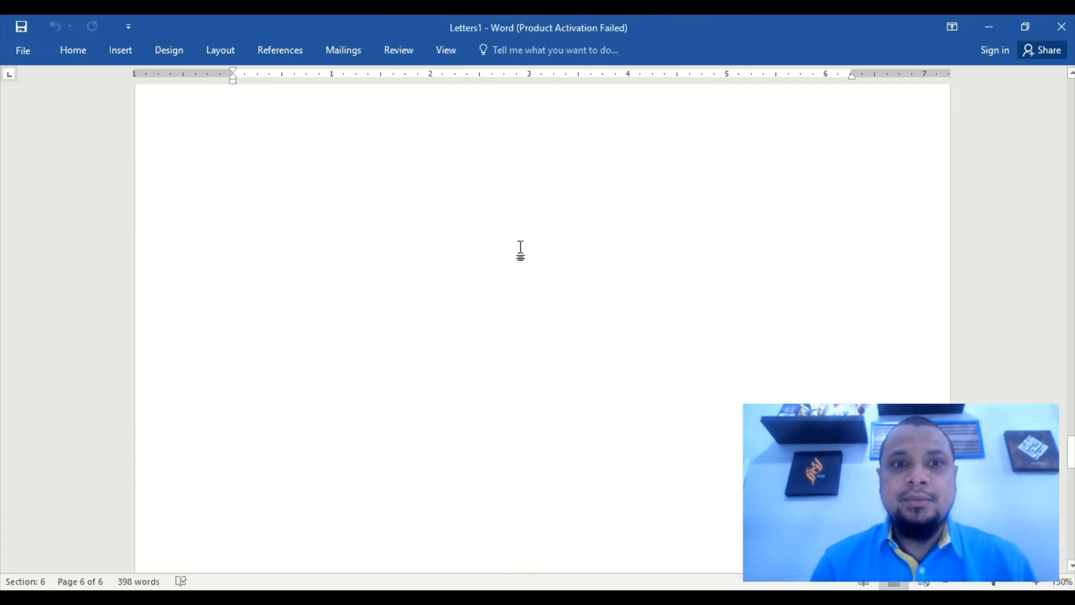
scroll(522, 248, up, 12)
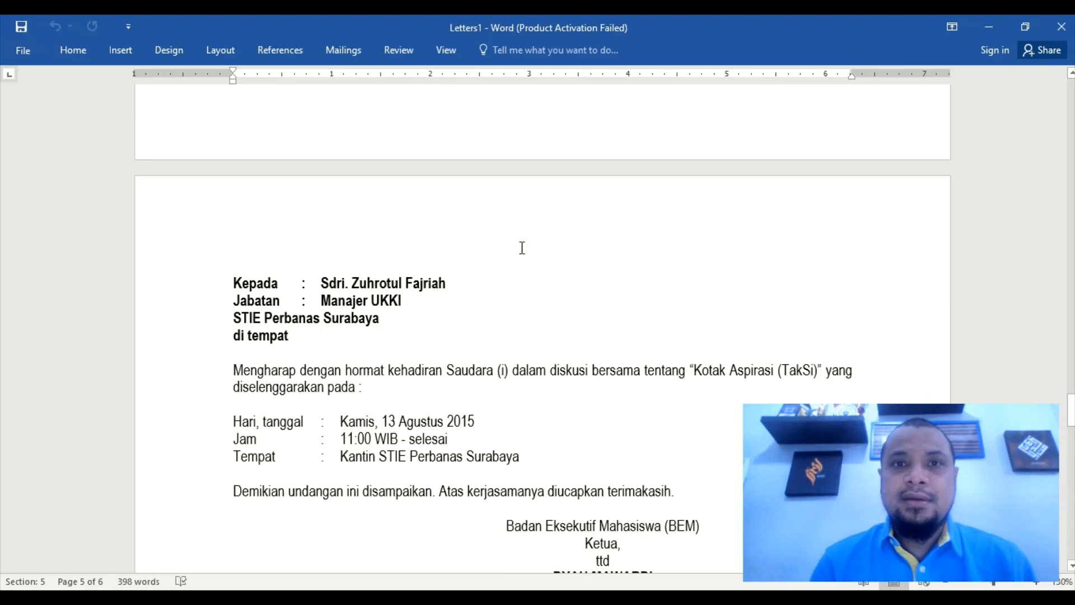
scroll(520, 250, up, 10)
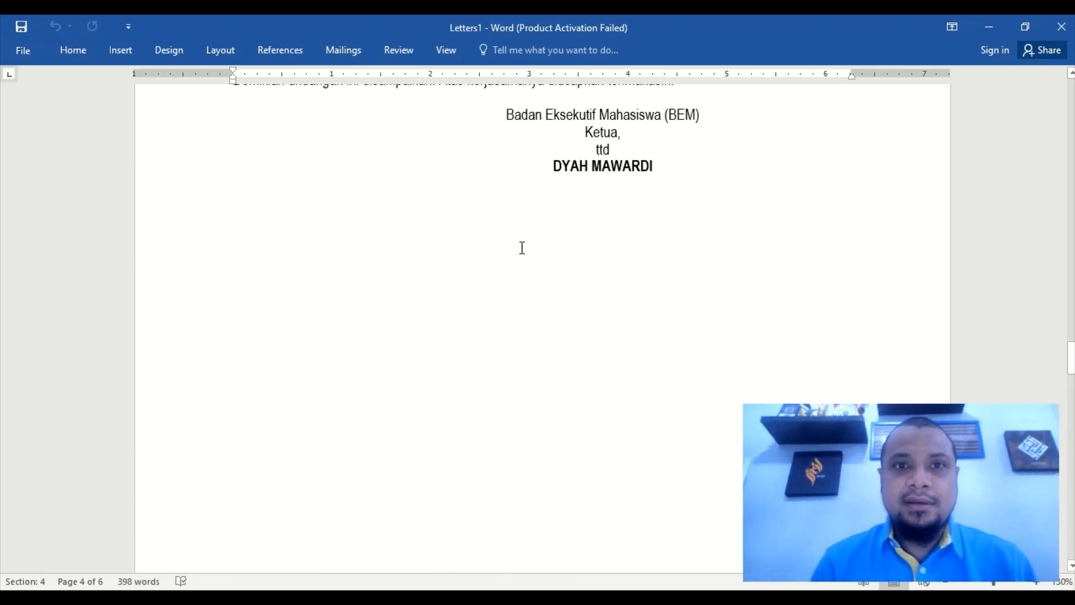
scroll(520, 249, up, 5)
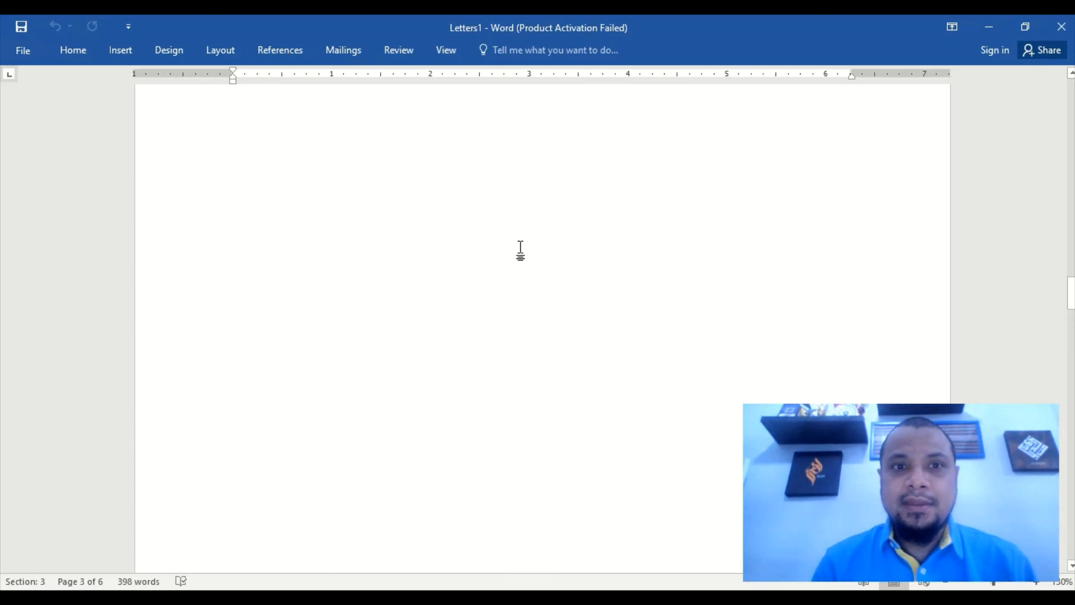
scroll(520, 249, up, 5)
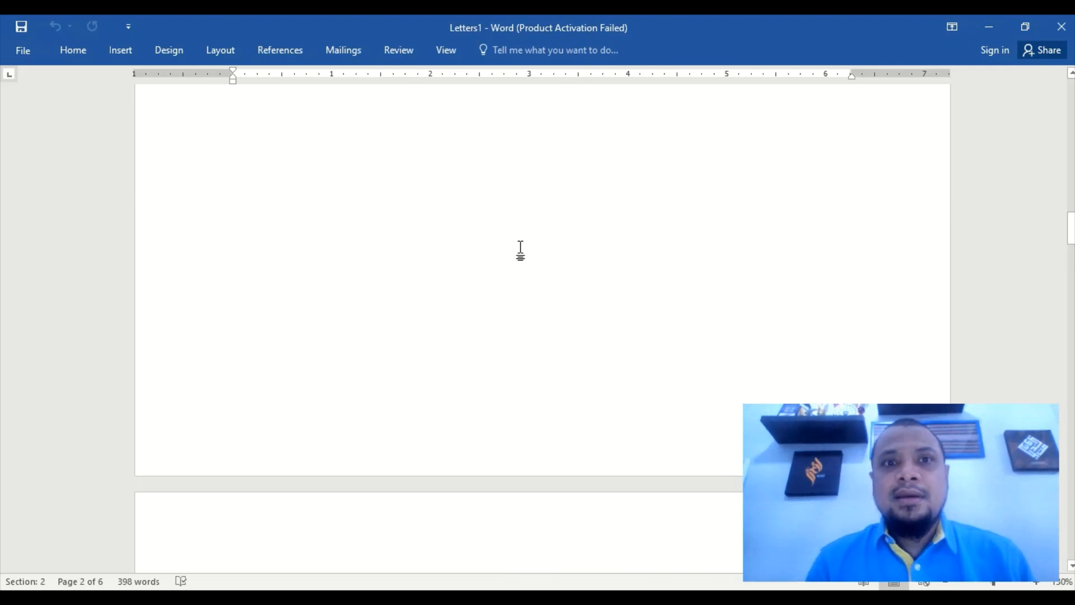
scroll(520, 250, up, 10)
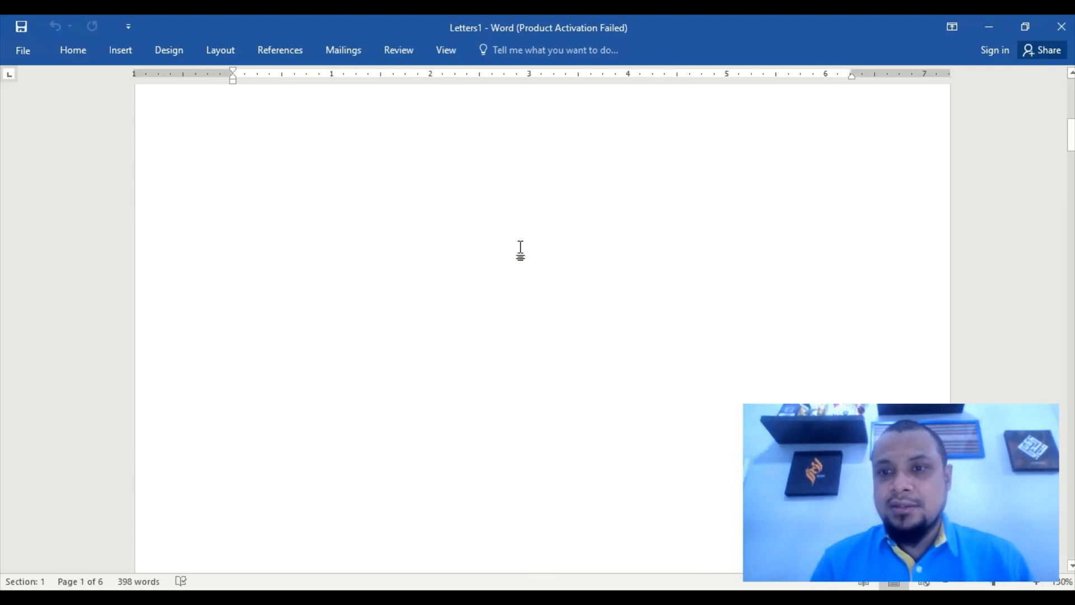
scroll(520, 250, up, 3)
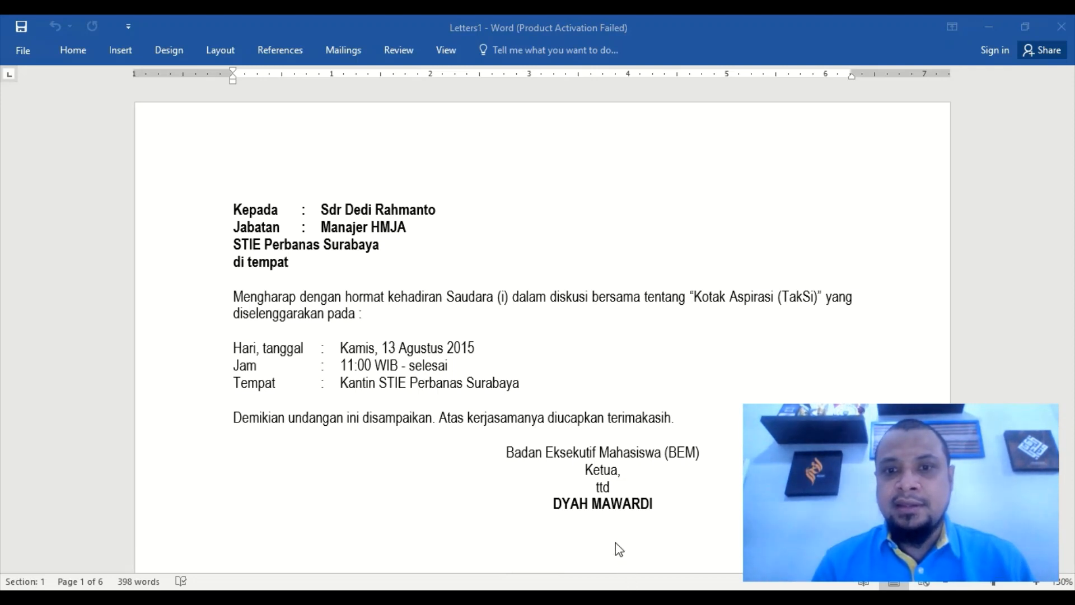
Switch back to Undangan.docx, exclude the last recipient (Tari) from the merge and accept the recipient list.
mouse_move(617, 533)
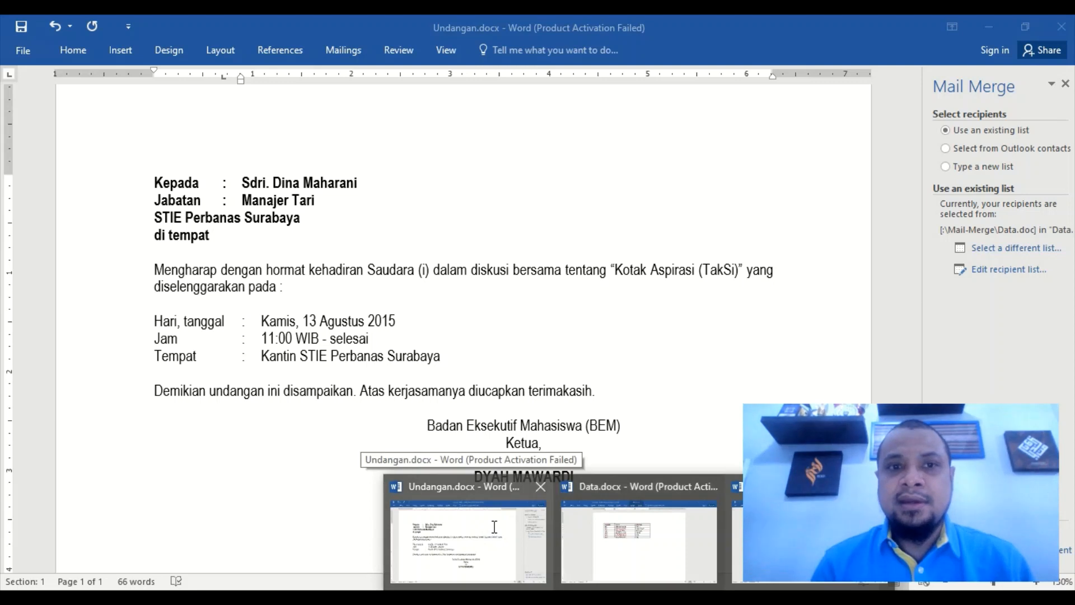
click(493, 526)
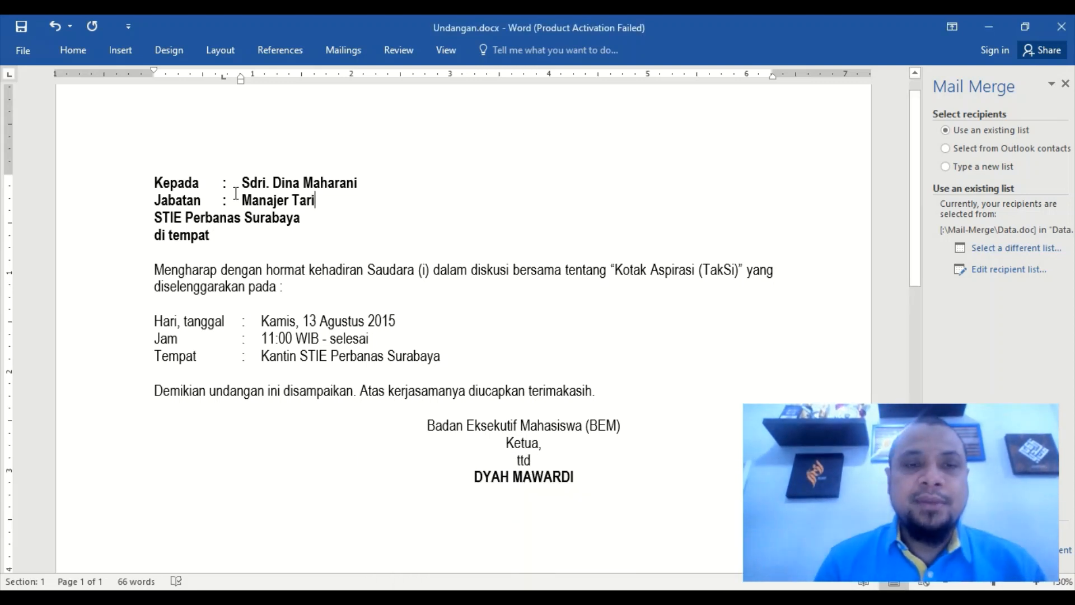
click(987, 271)
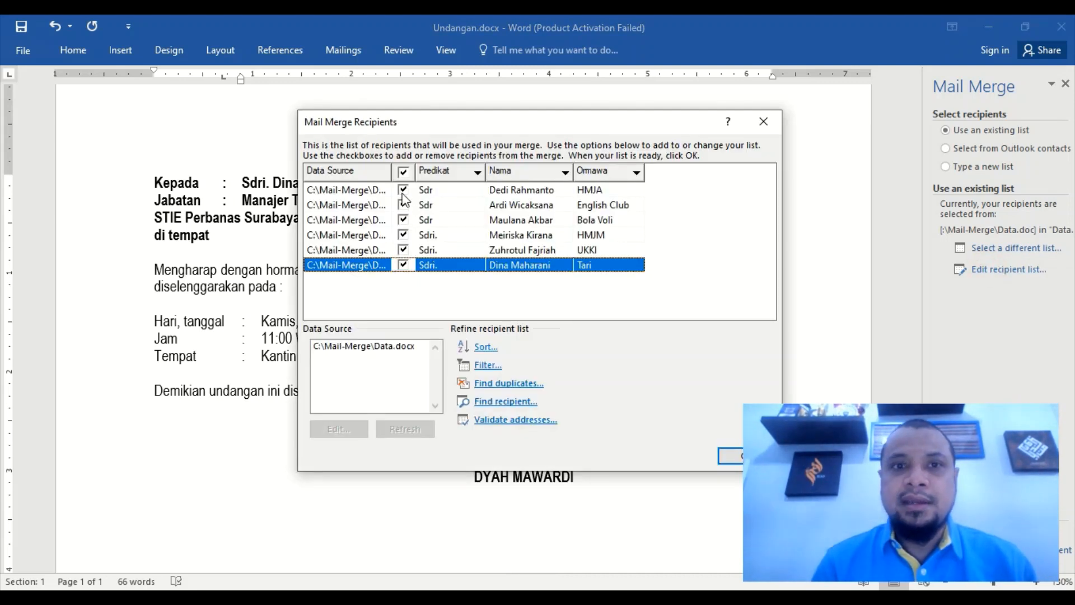
click(403, 264)
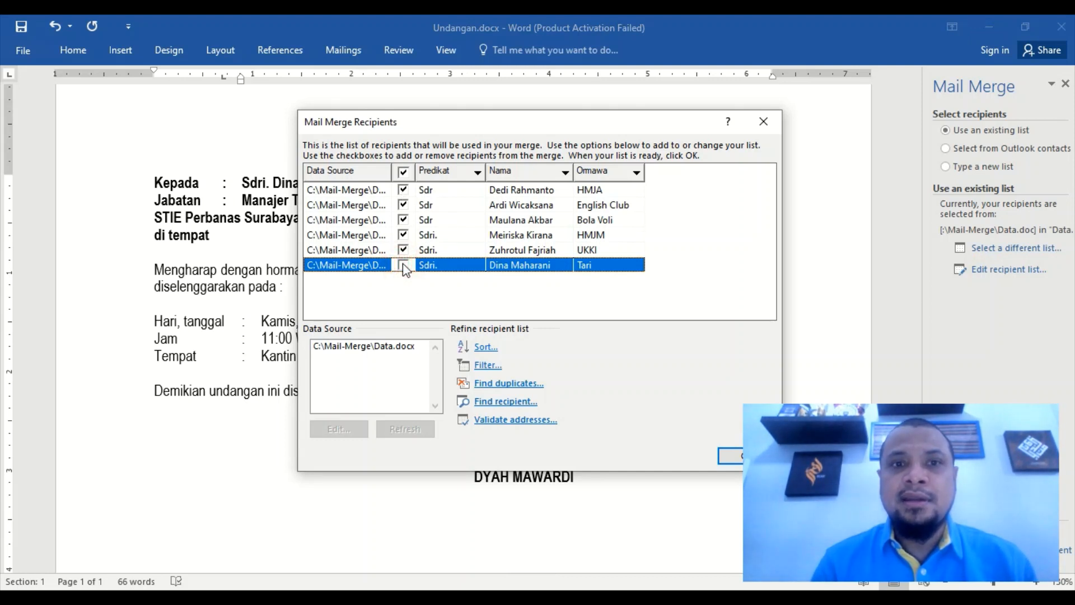
click(726, 455)
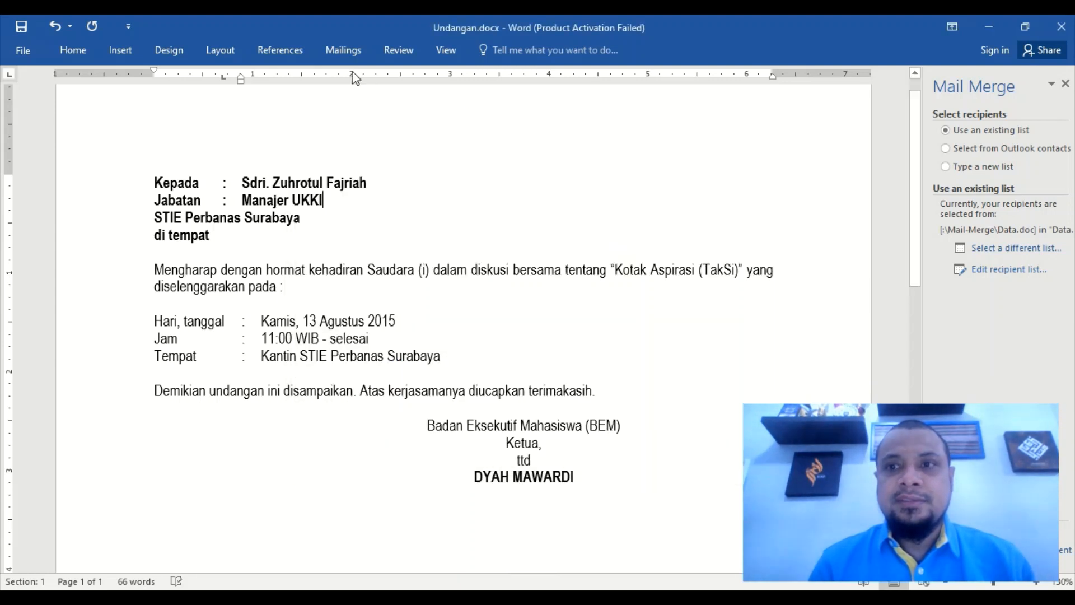
Check the record number of the letter shown in the merge preview.
click(336, 52)
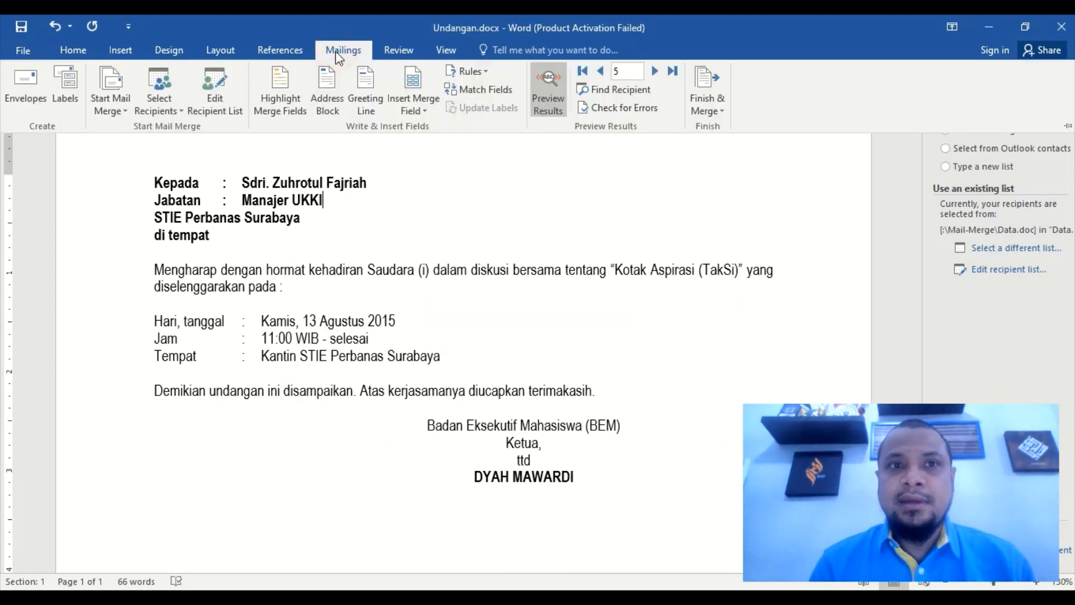
click(615, 71)
key(BackSpace)
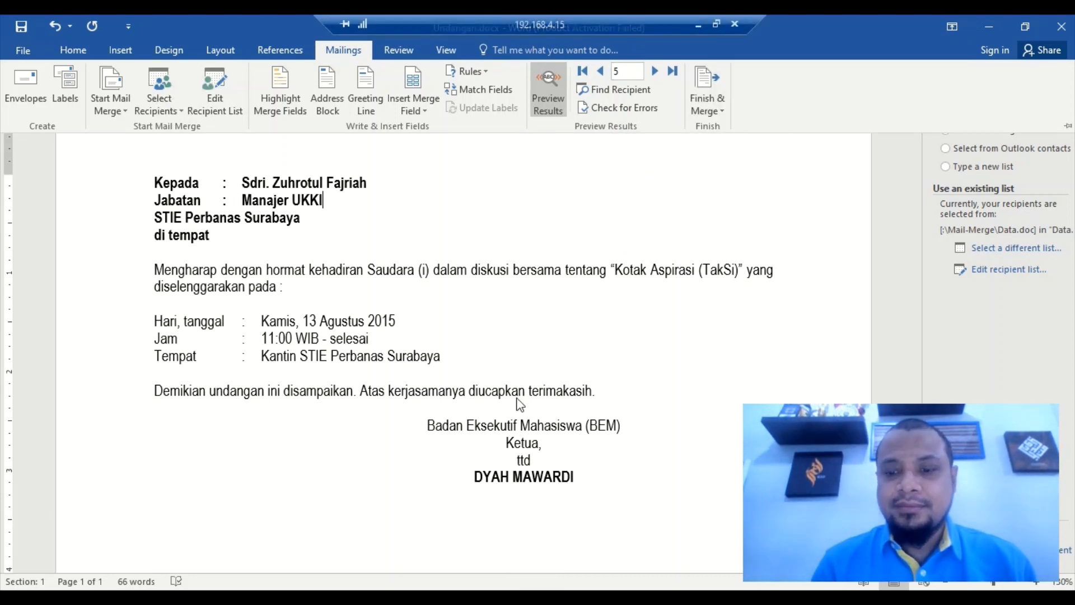
click(699, 24)
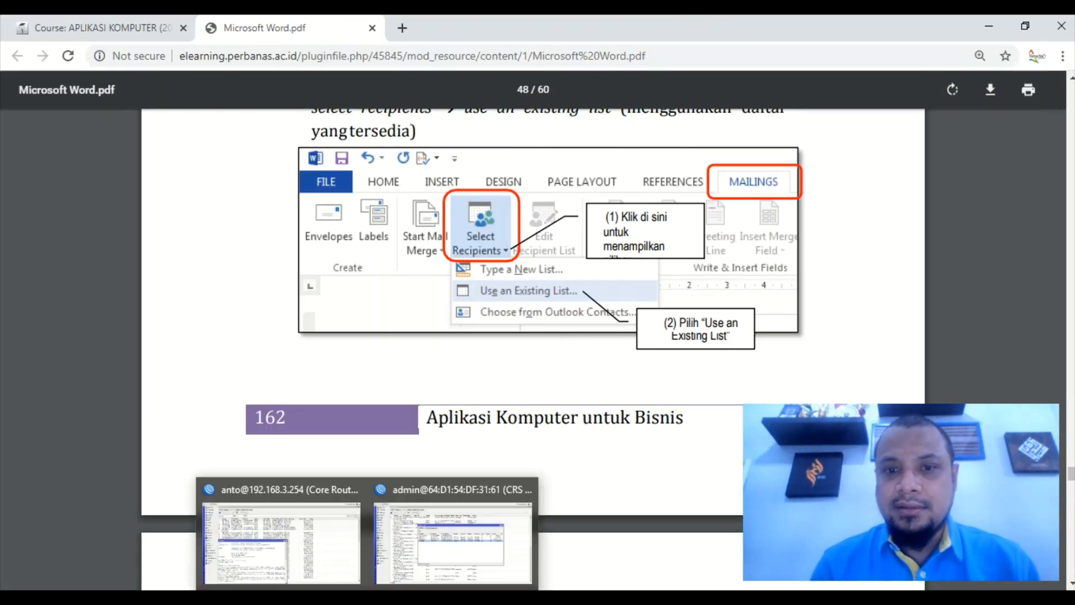
click(466, 559)
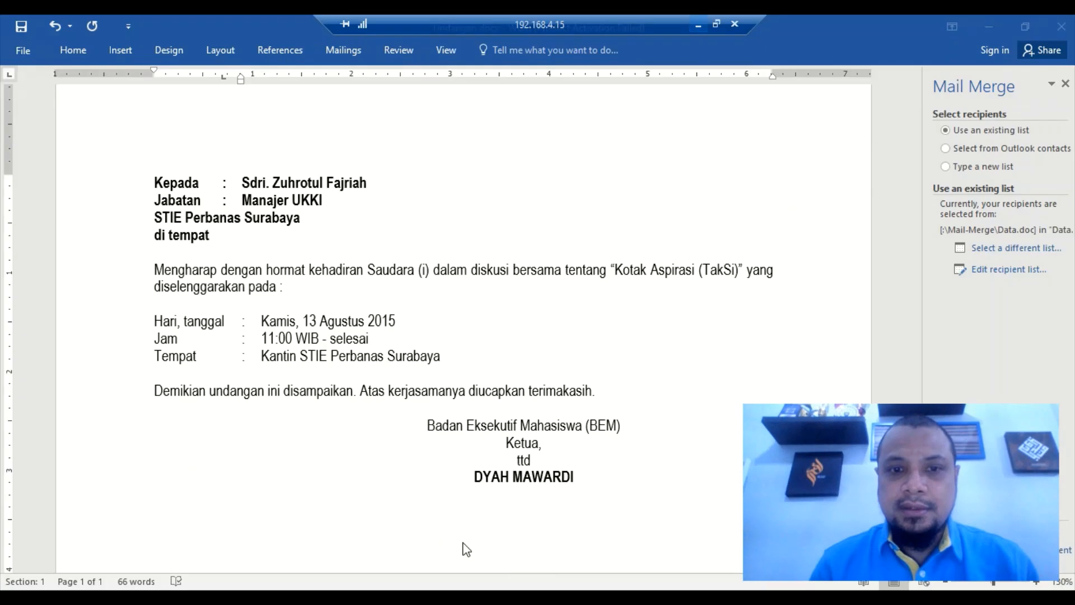
click(336, 51)
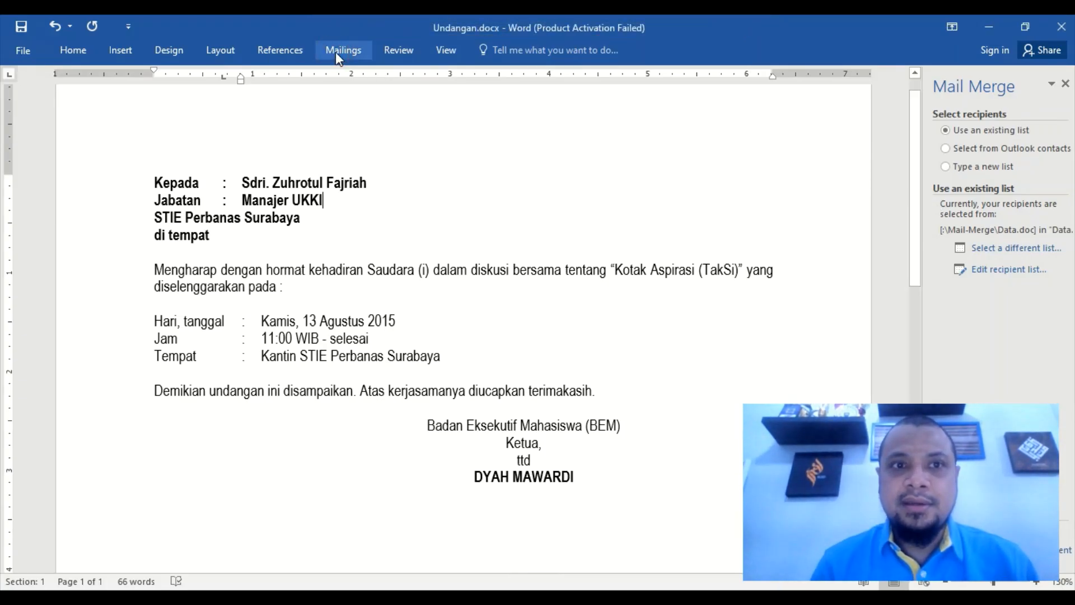
Preview an earlier recipient's letter, record 3, and merge all included records into a new document of individual letters.
click(335, 51)
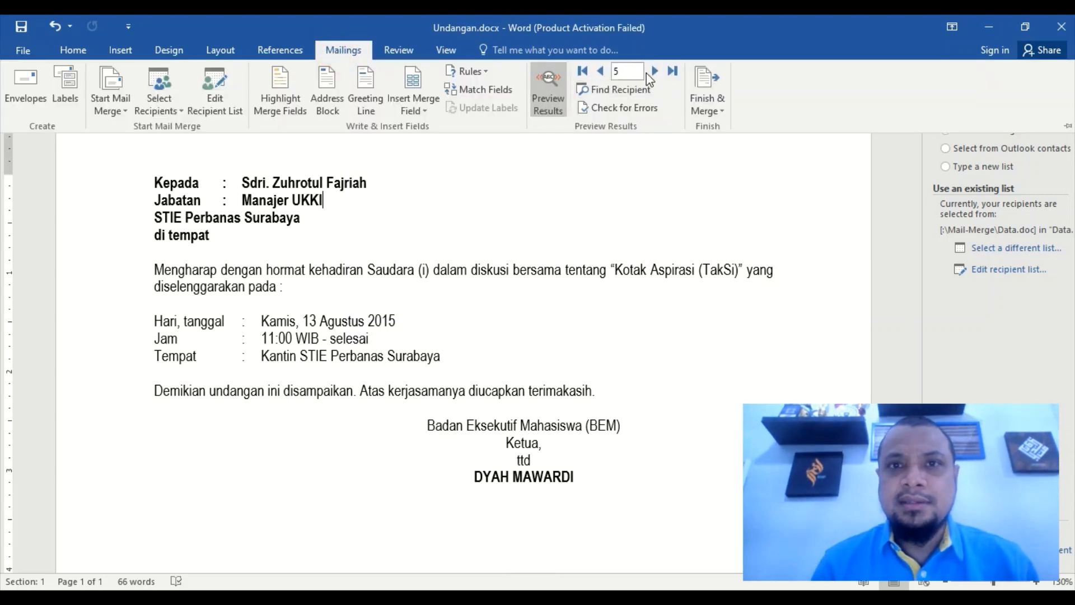
click(600, 70)
click(600, 70)
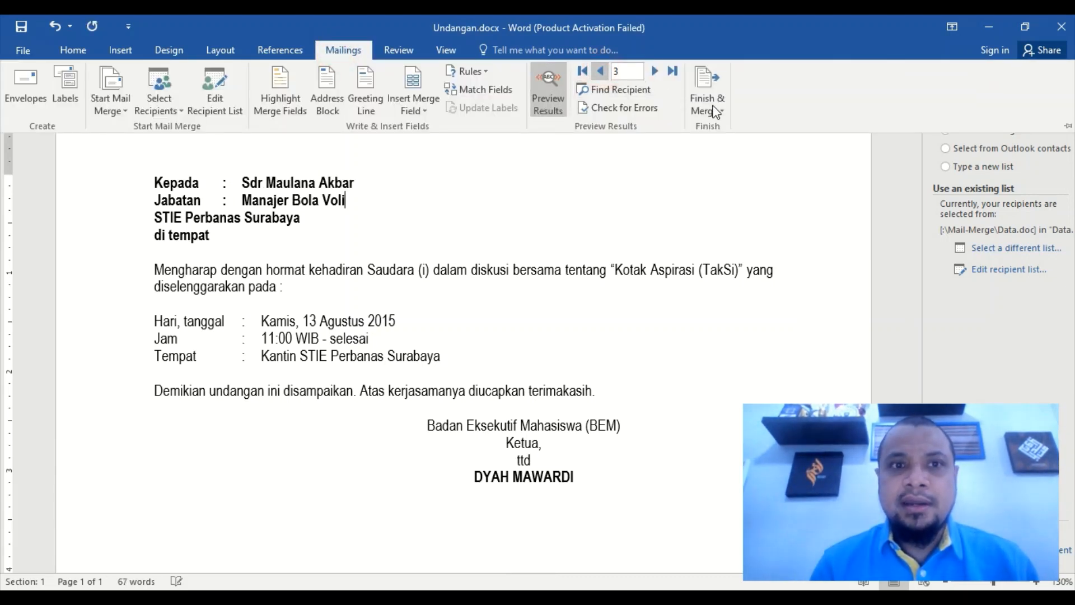
click(715, 111)
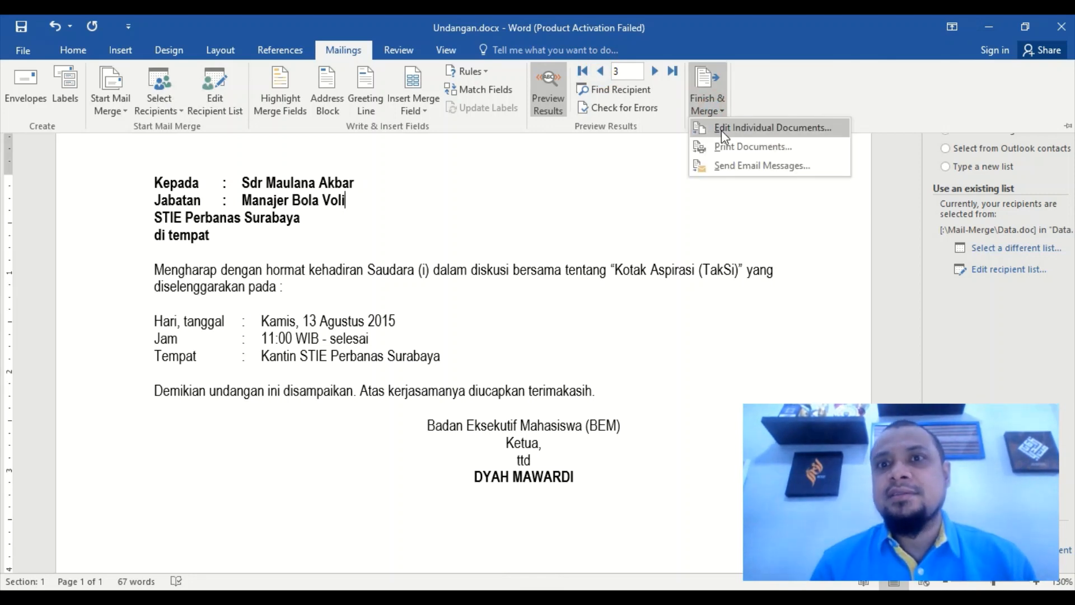
click(721, 128)
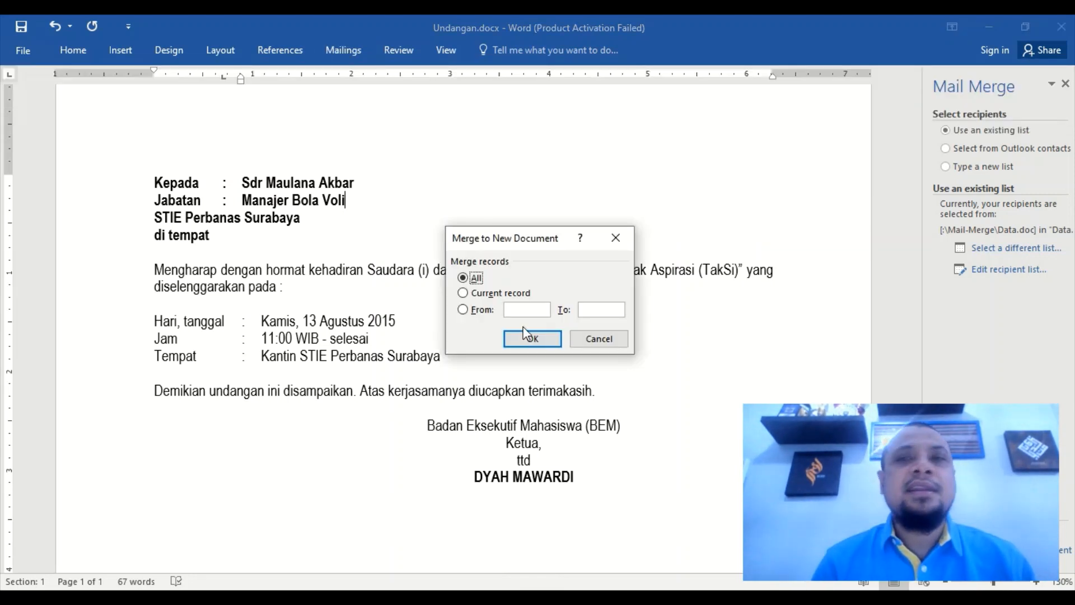
click(531, 339)
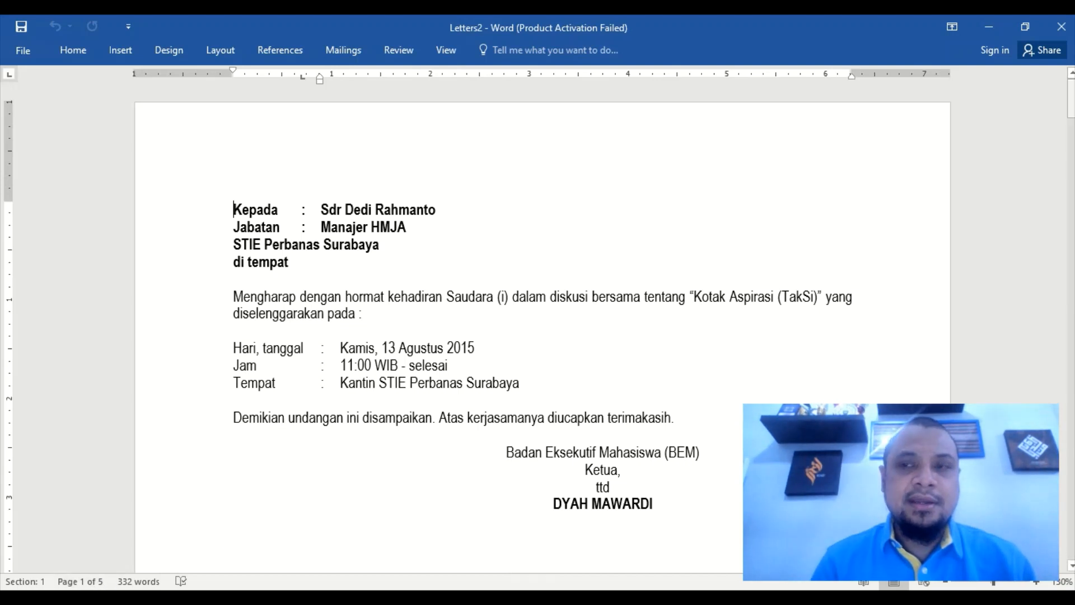
Look through the newly merged letters to the last page, examining its Kepada and Jabatan lines.
drag(1070, 99, 1070, 224)
drag(1070, 459, 1071, 541)
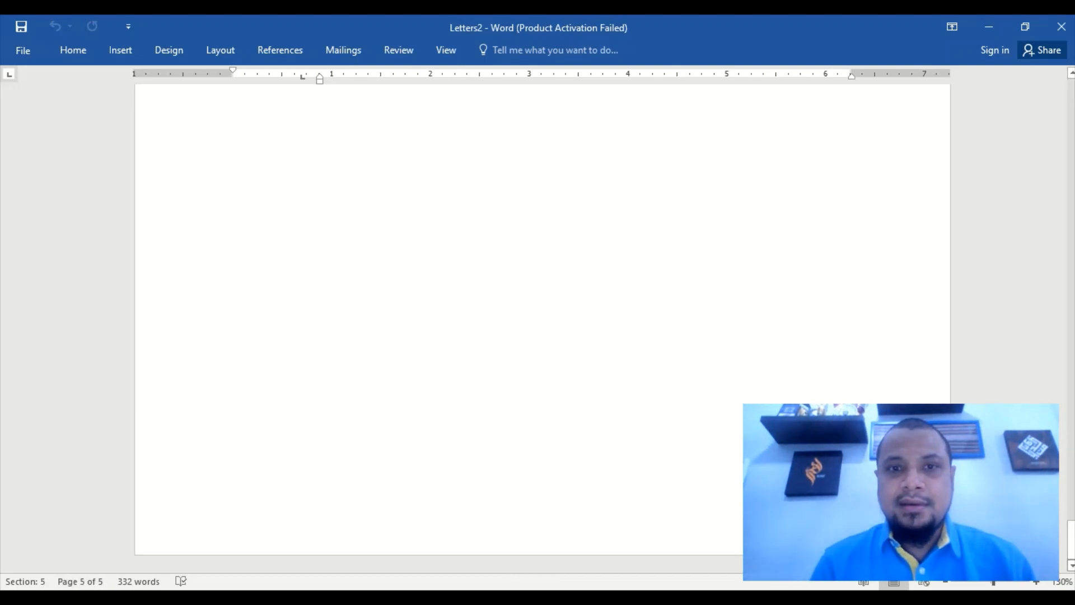
click(1070, 307)
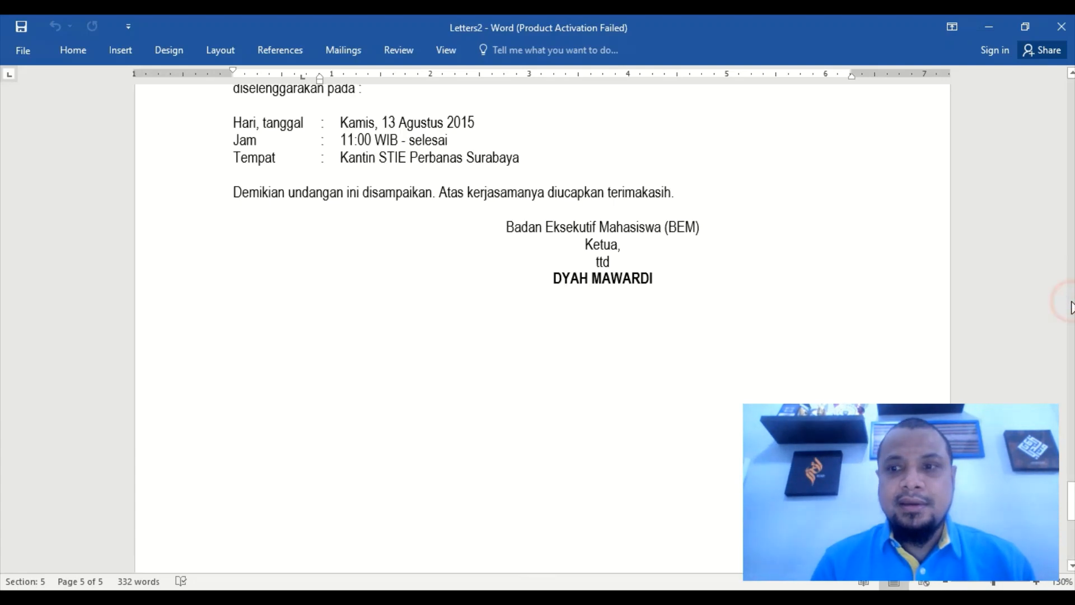
click(1071, 77)
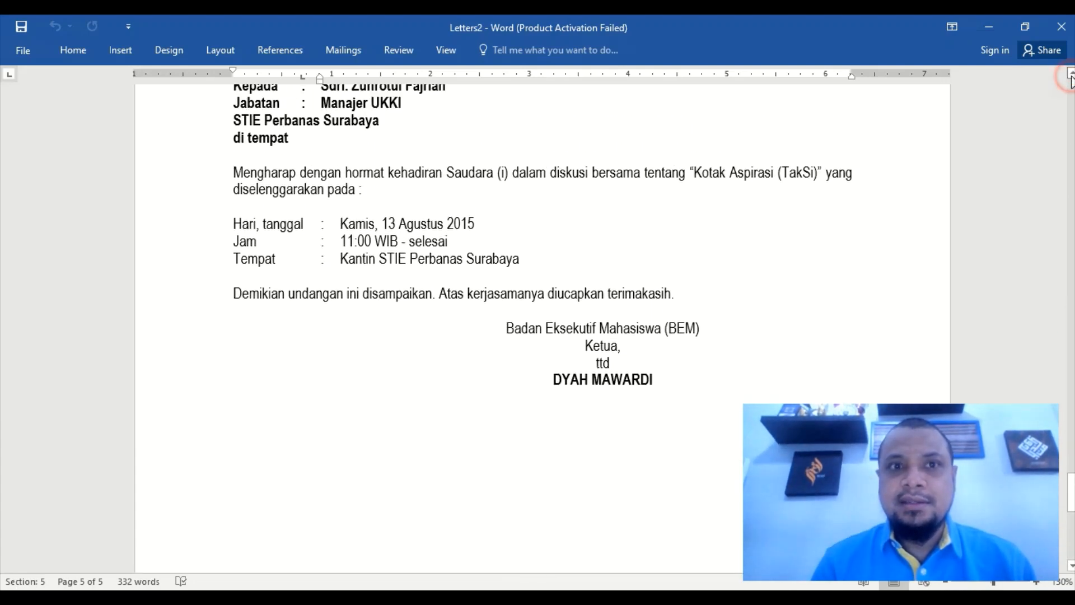
click(1071, 77)
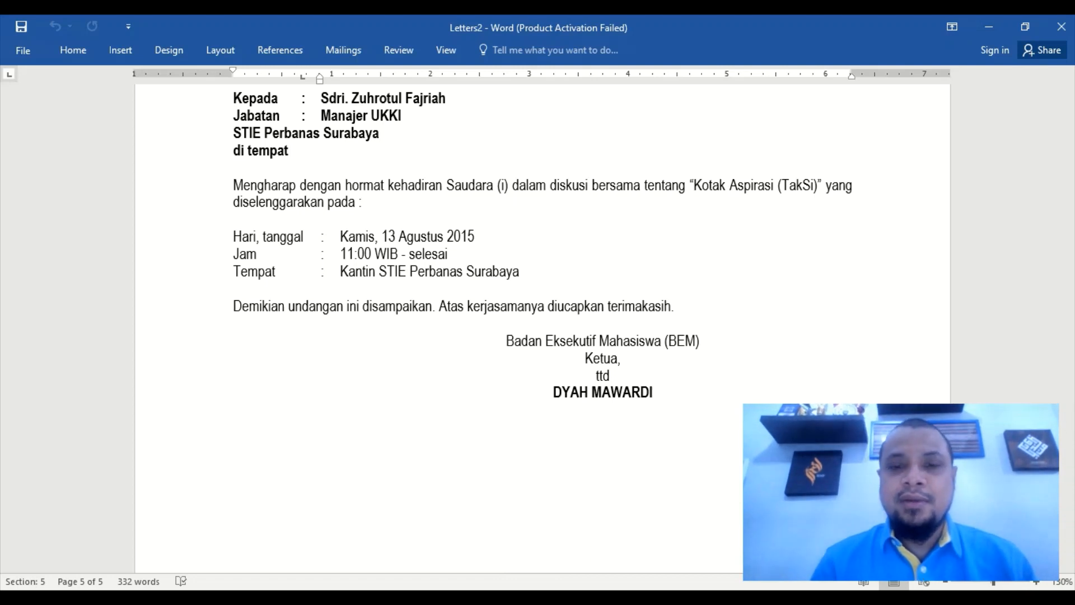
mouse_move(601, 597)
click(600, 555)
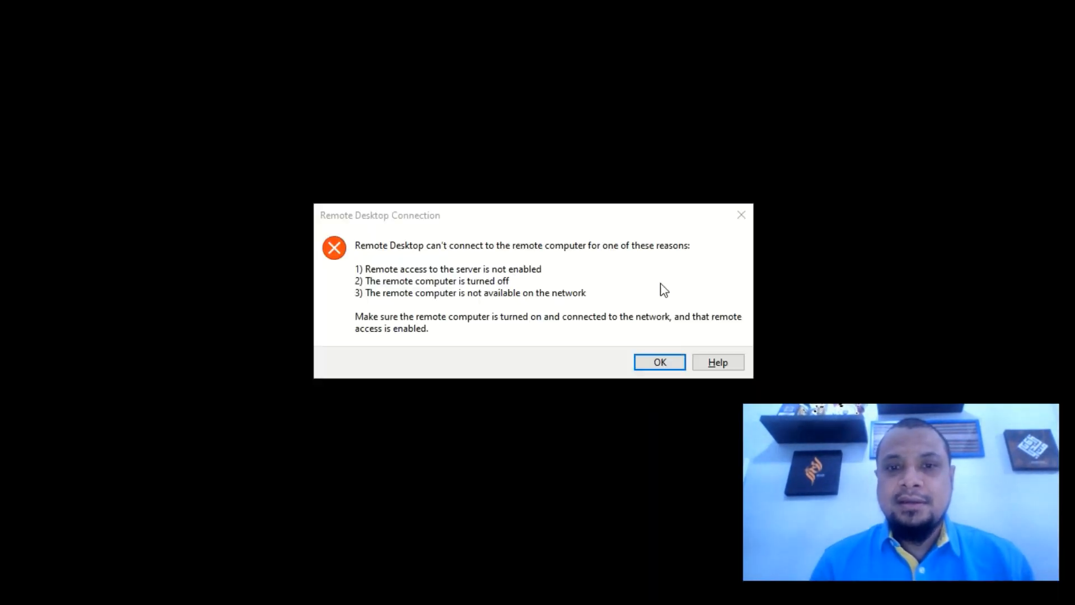
click(660, 363)
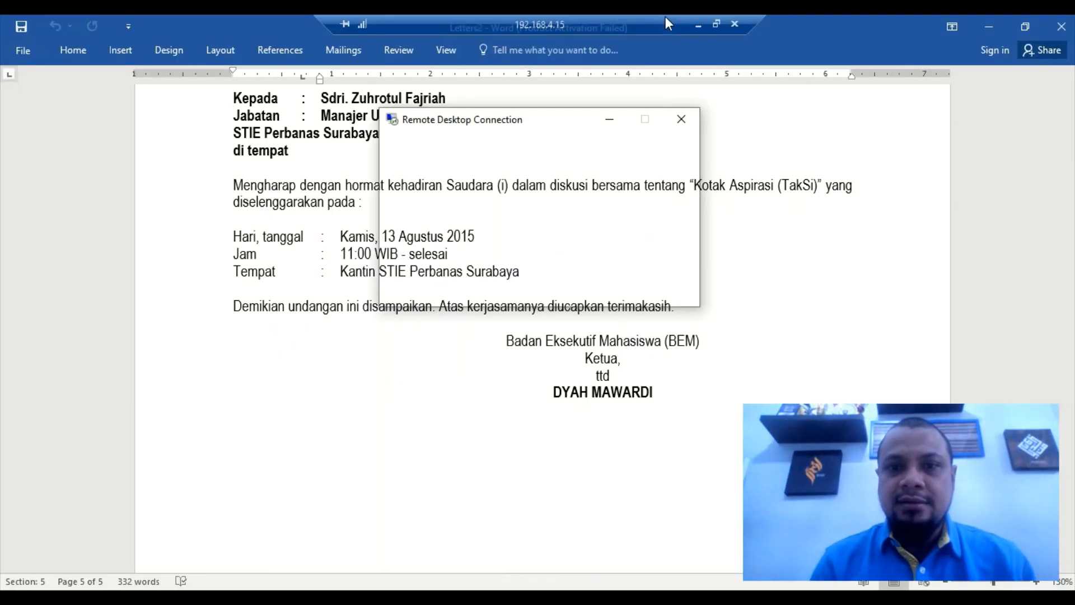
click(679, 125)
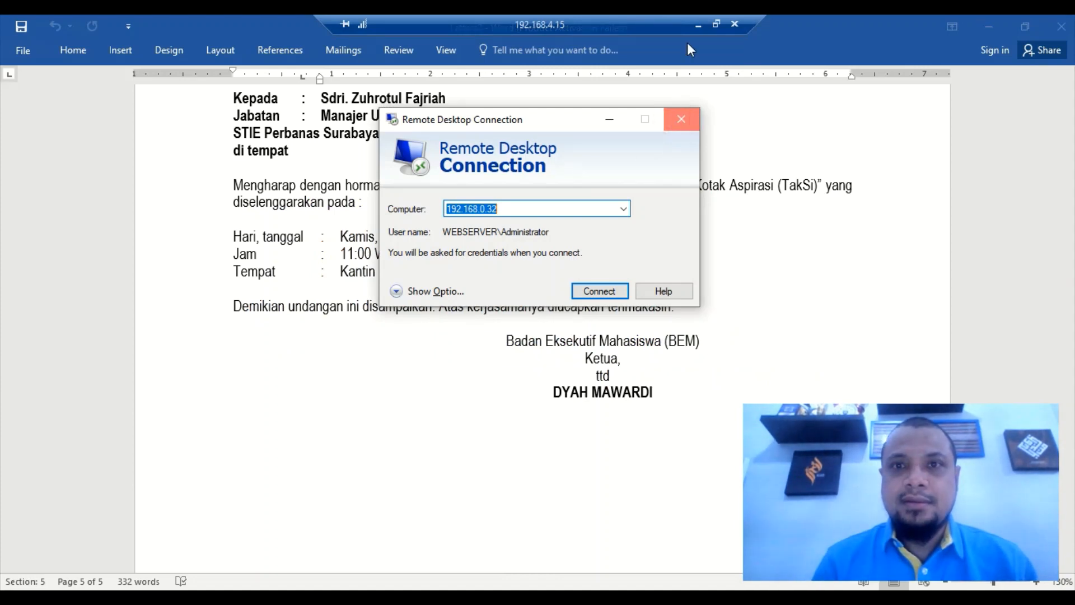
click(698, 22)
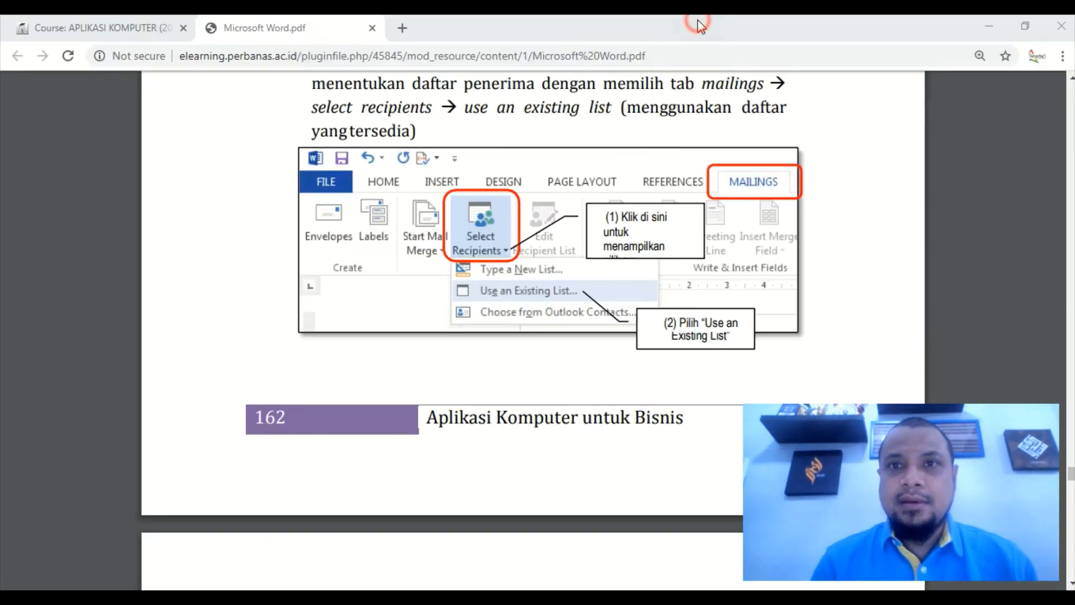
click(89, 27)
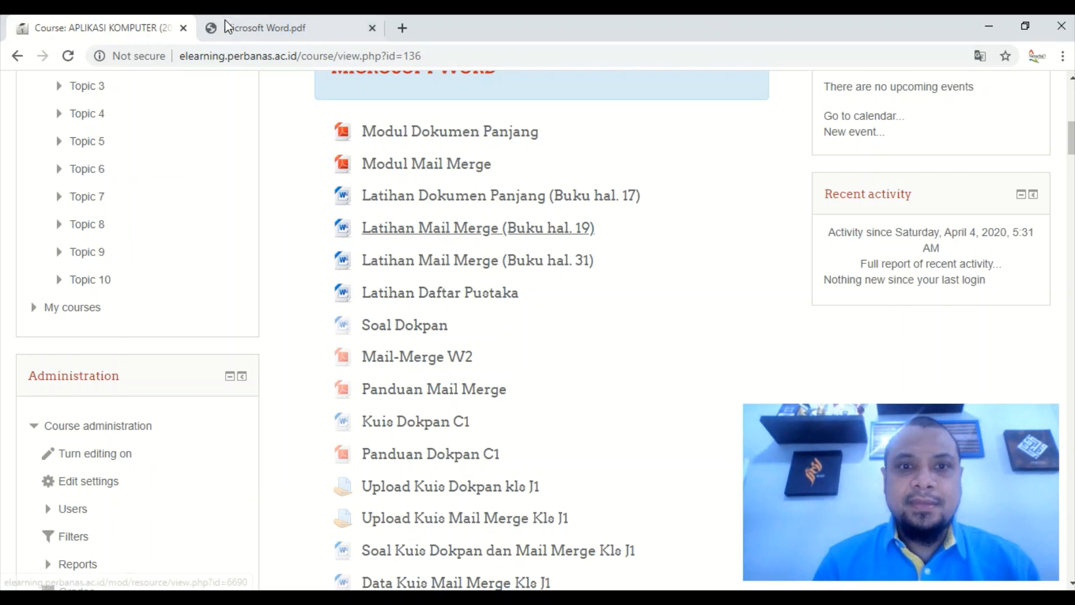
click(247, 28)
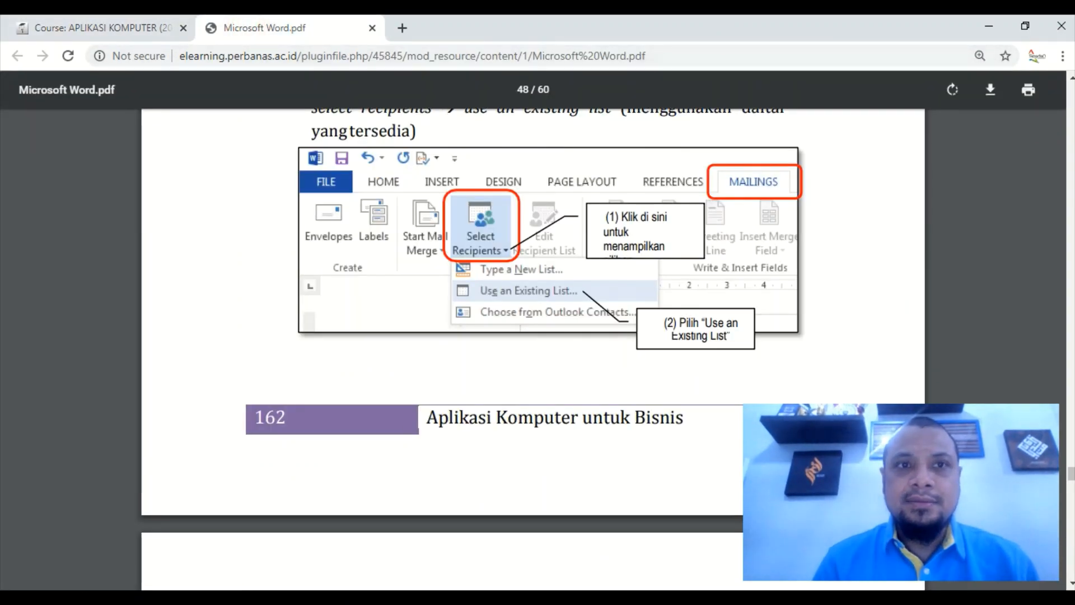
mouse_move(407, 599)
click(500, 527)
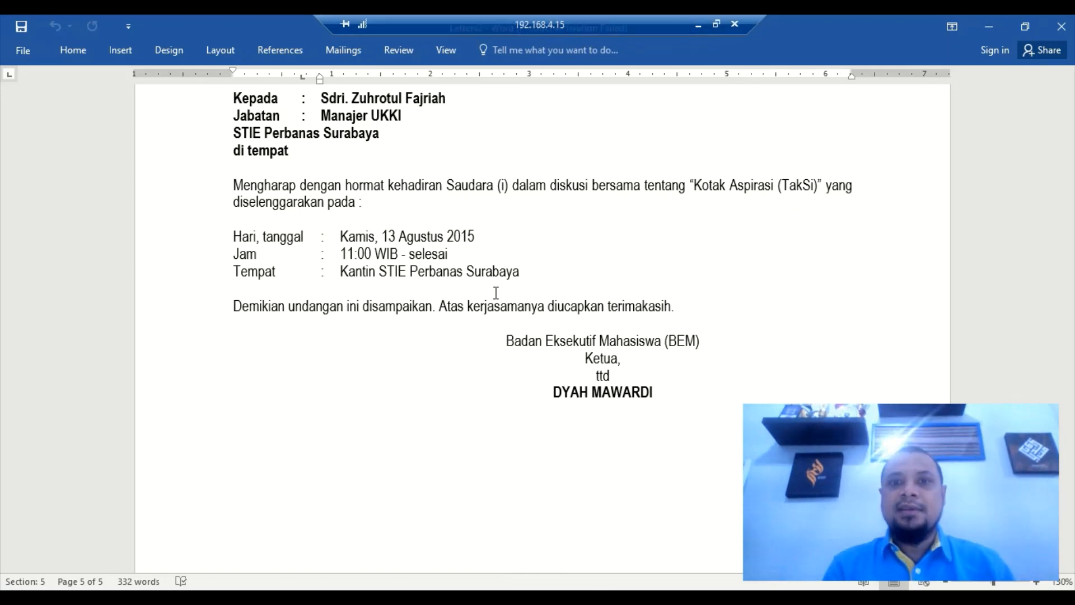
click(437, 435)
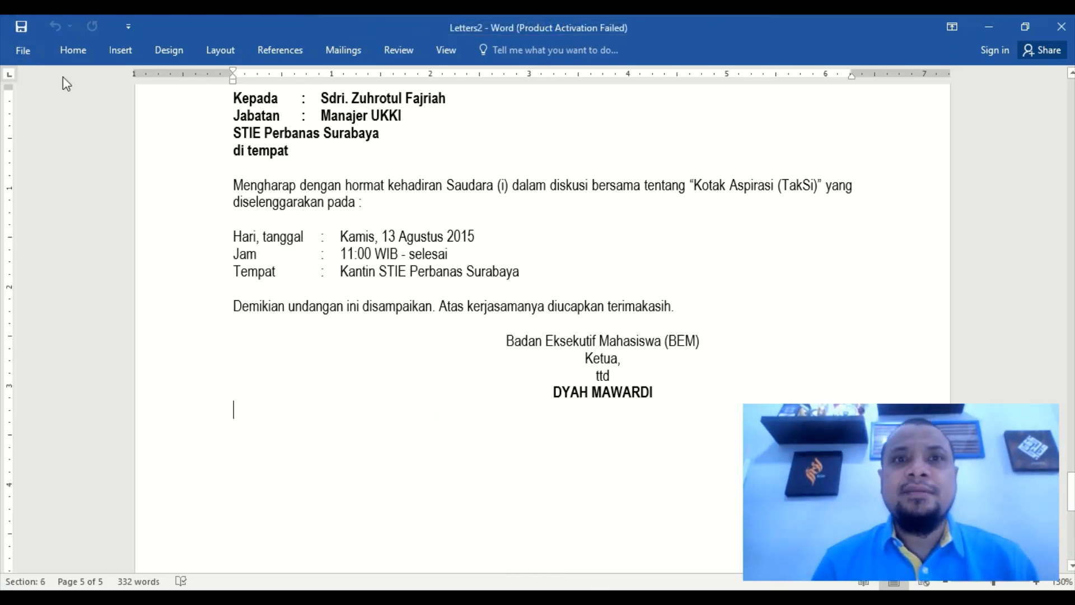
Start saving a copy of the merged letters and set the file type to PDF (*.pdf).
click(23, 51)
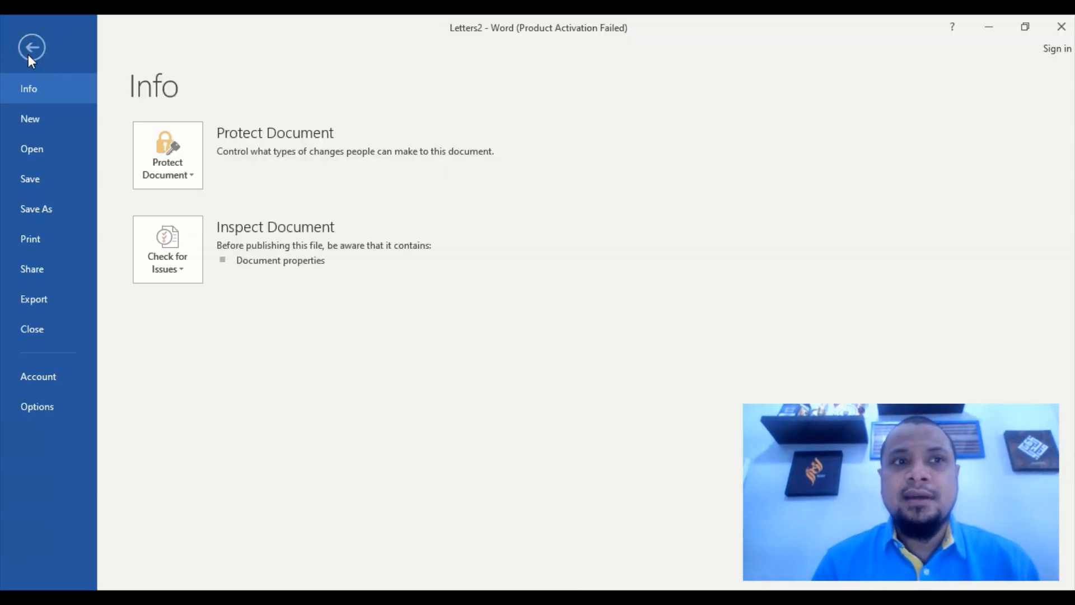
click(49, 208)
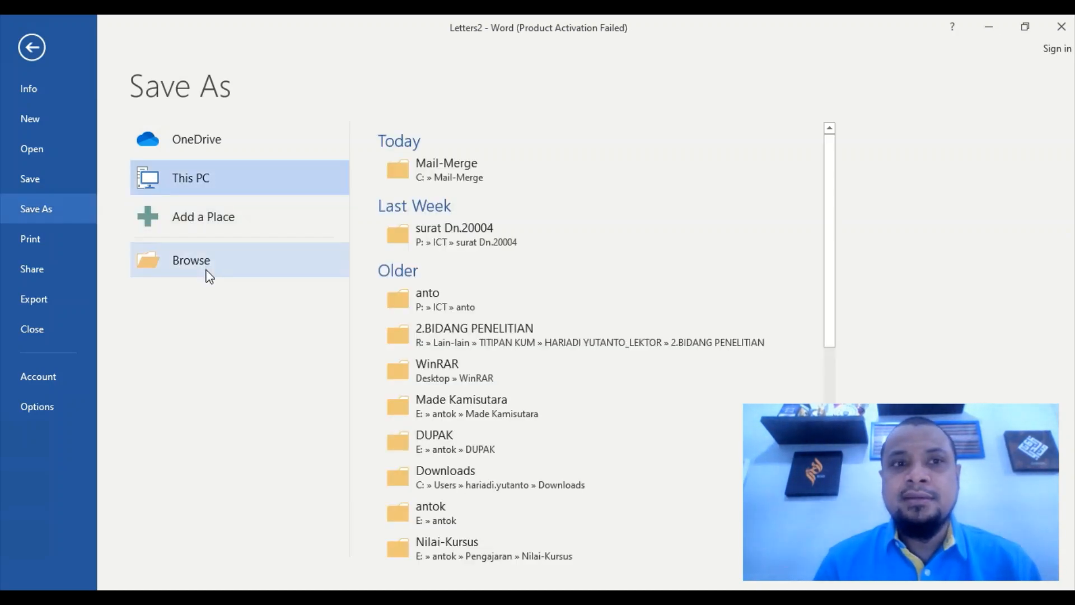
click(191, 260)
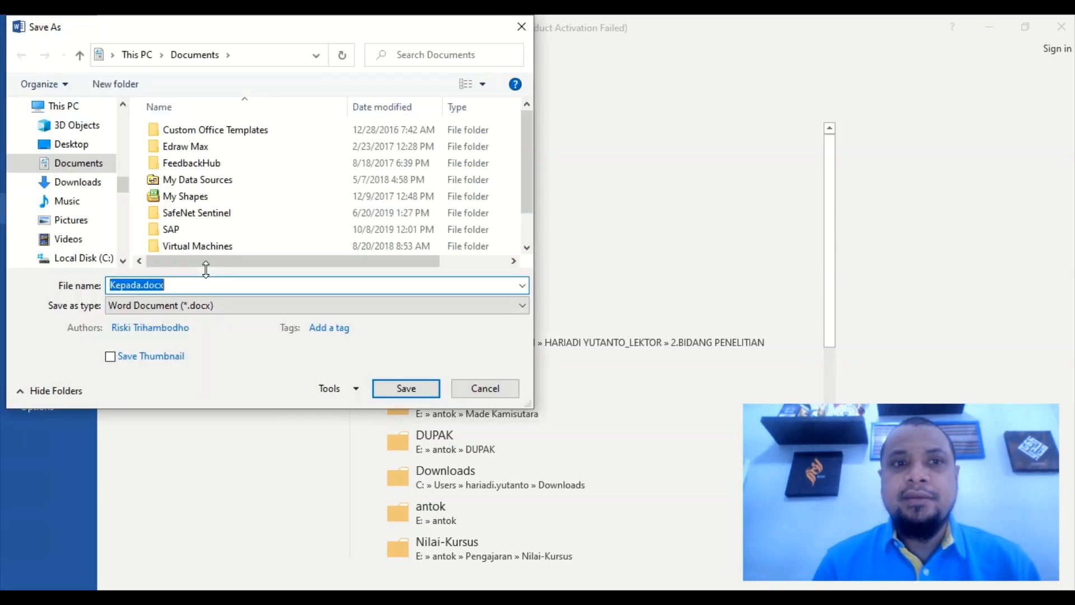
click(208, 305)
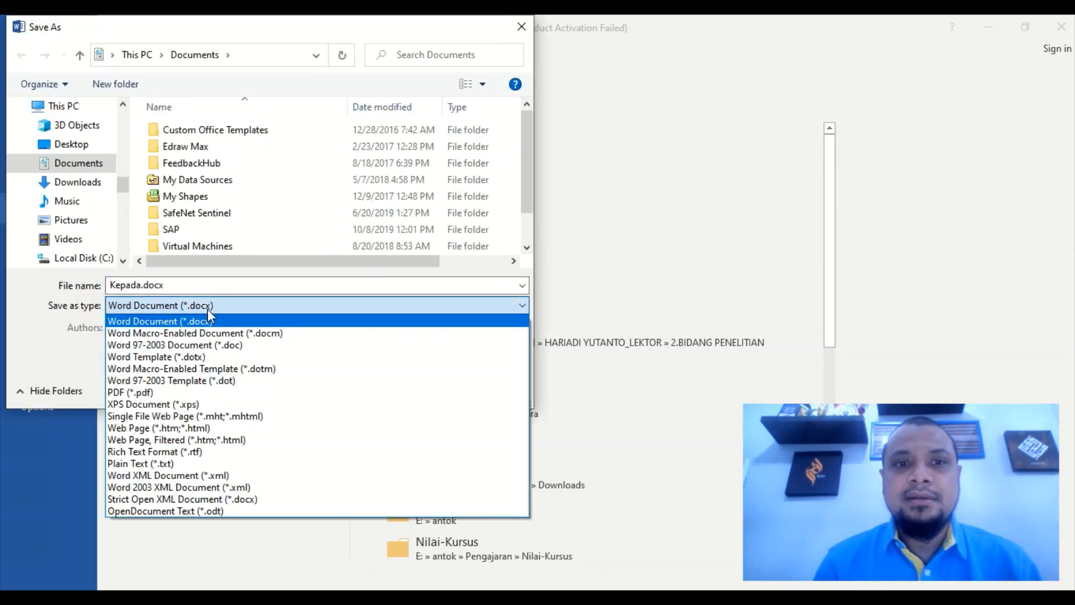
click(159, 393)
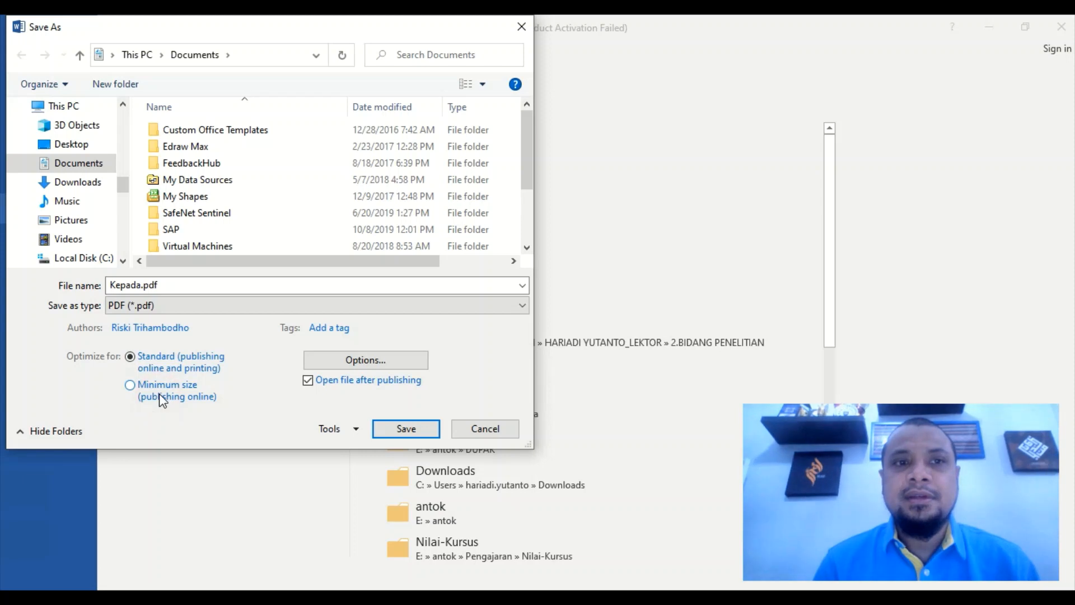
Choose the Mail-Merge folder on Local Disk (C:) as the save location and name the PDF undangan.
click(91, 262)
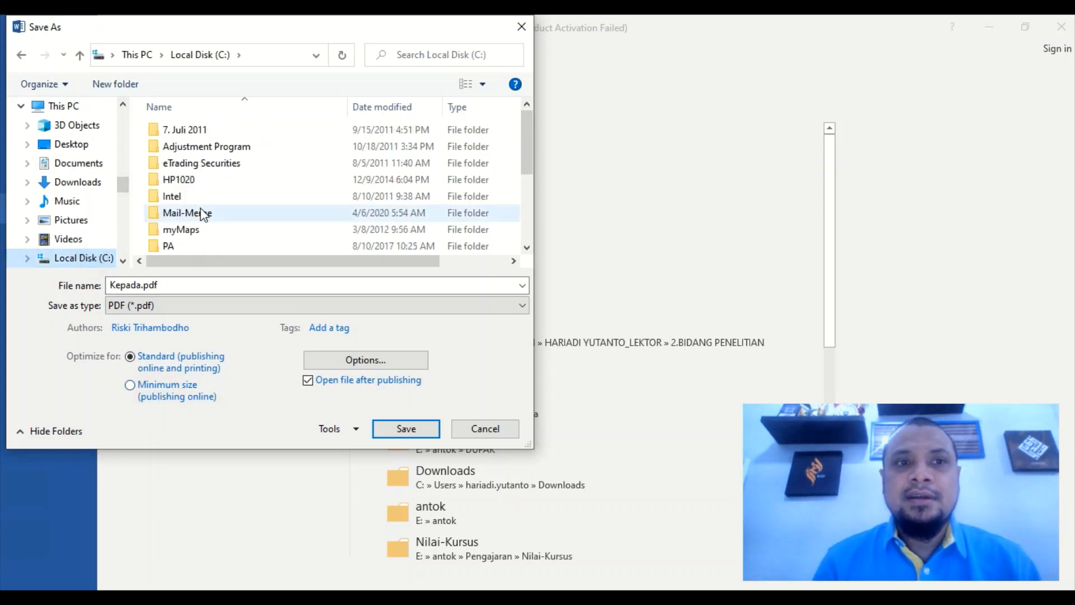
click(203, 214)
double_click(203, 215)
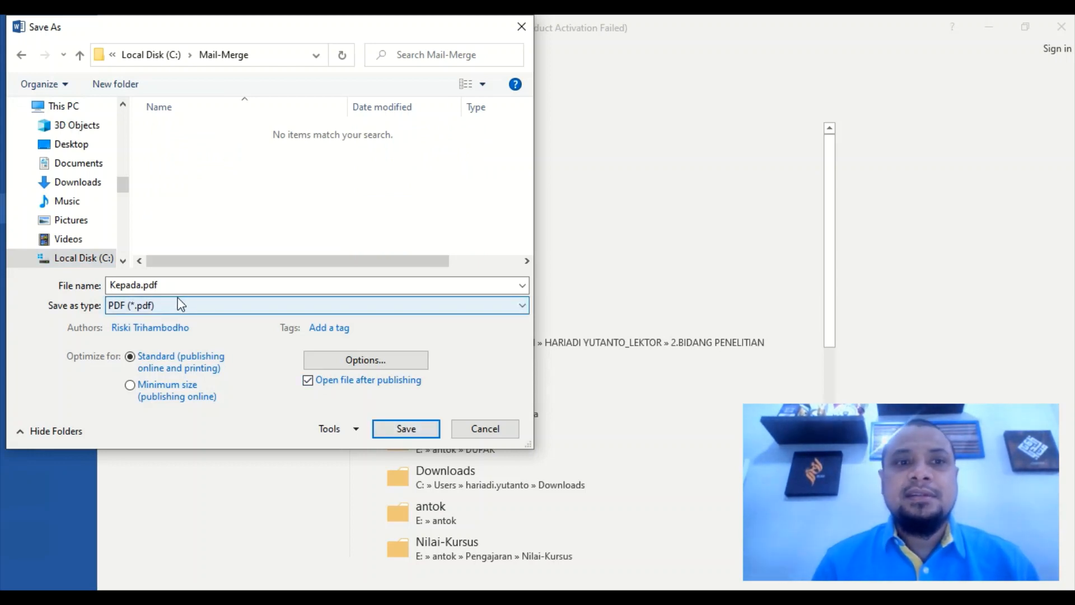
double_click(147, 286)
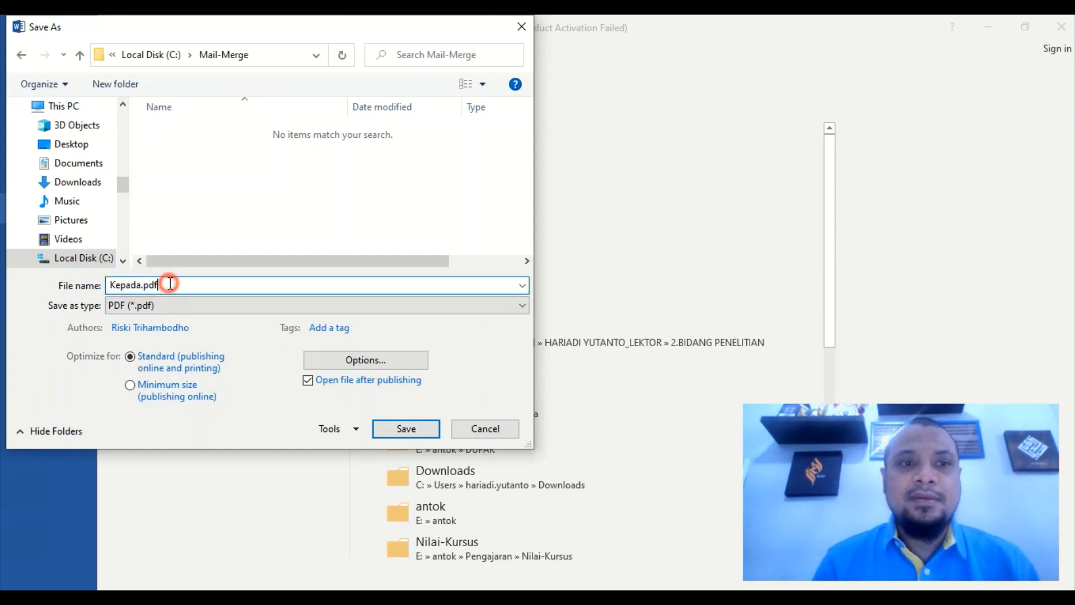
text(undangan)
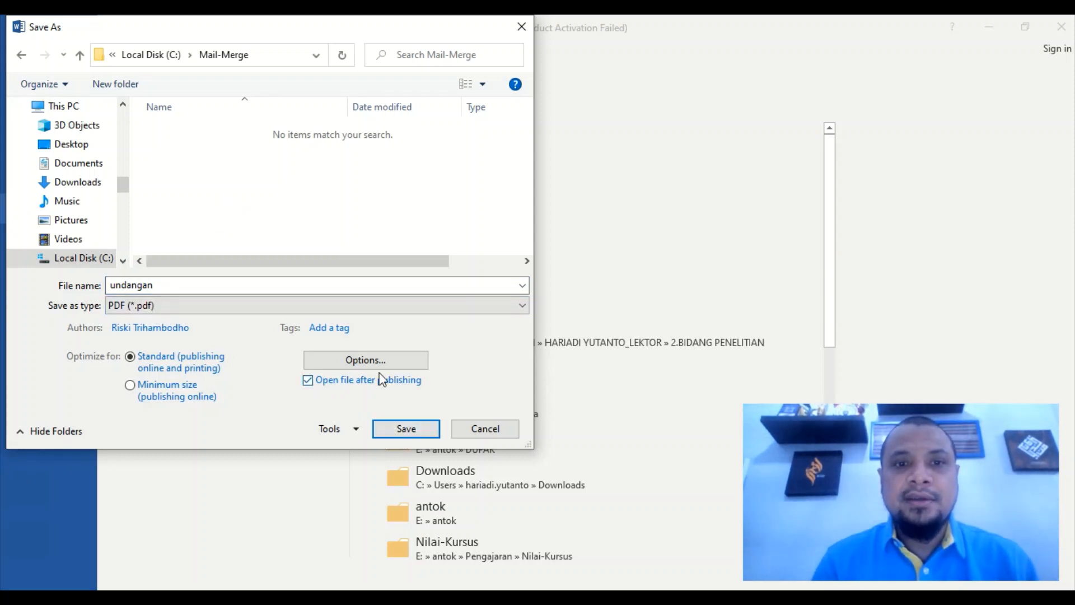
Review the PDF page range choices, set the range to All, and save undangan.pdf.
click(370, 361)
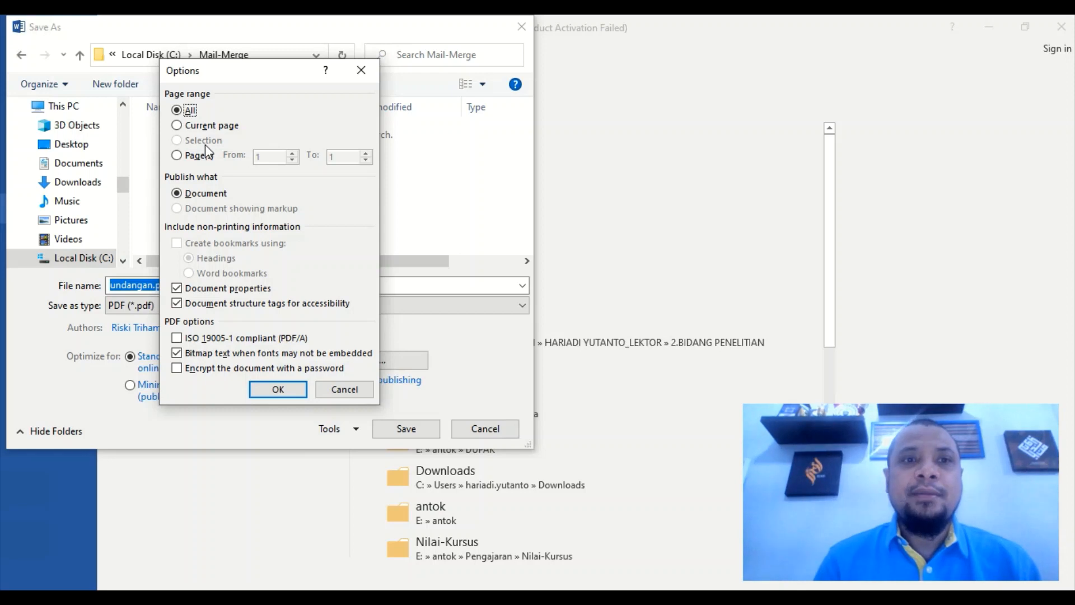
click(197, 126)
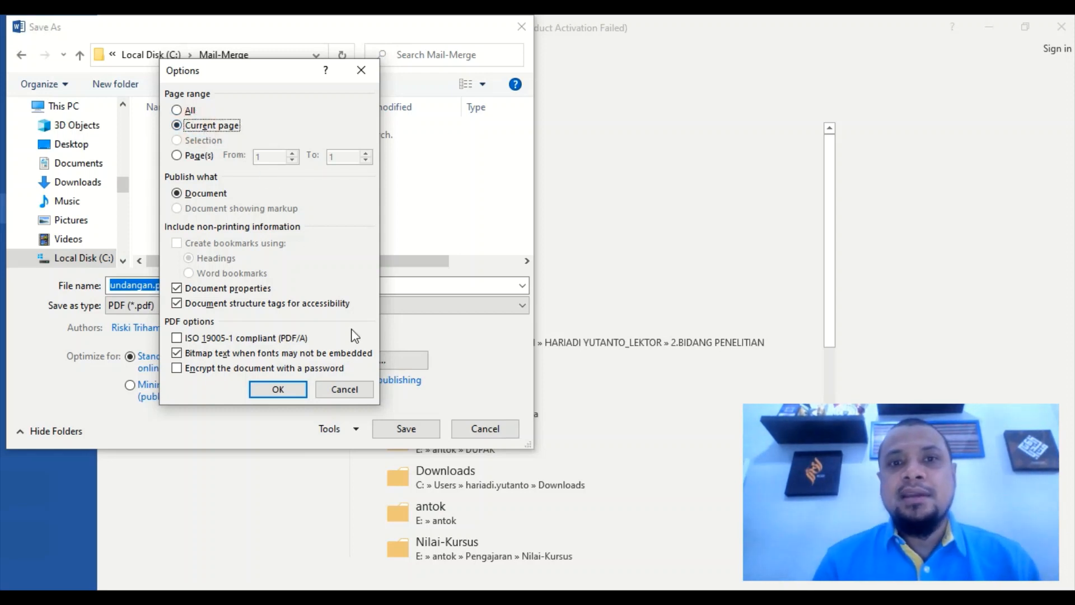
click(194, 156)
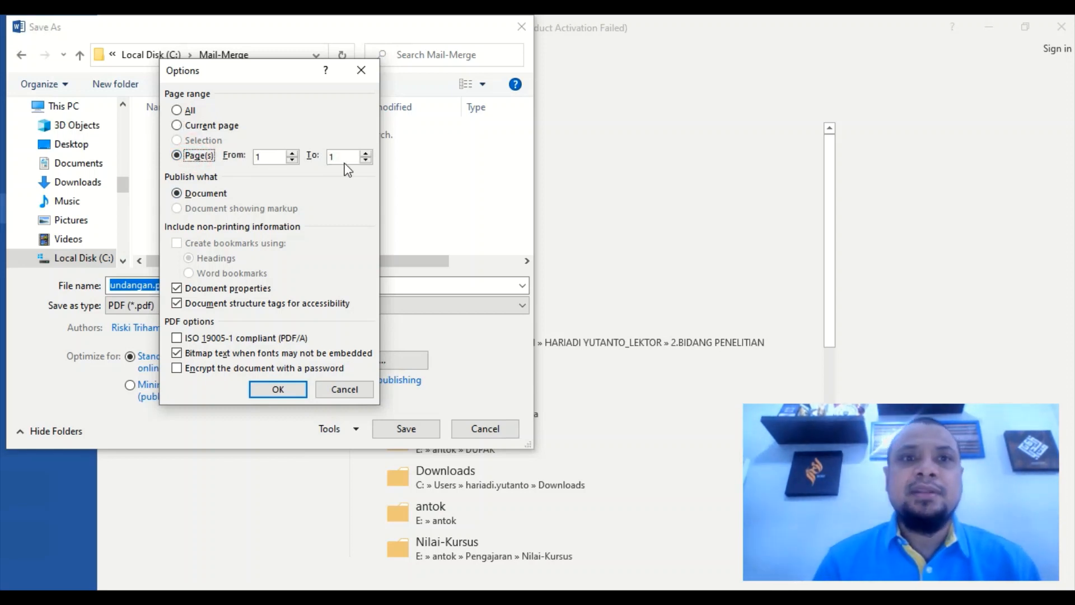
click(189, 110)
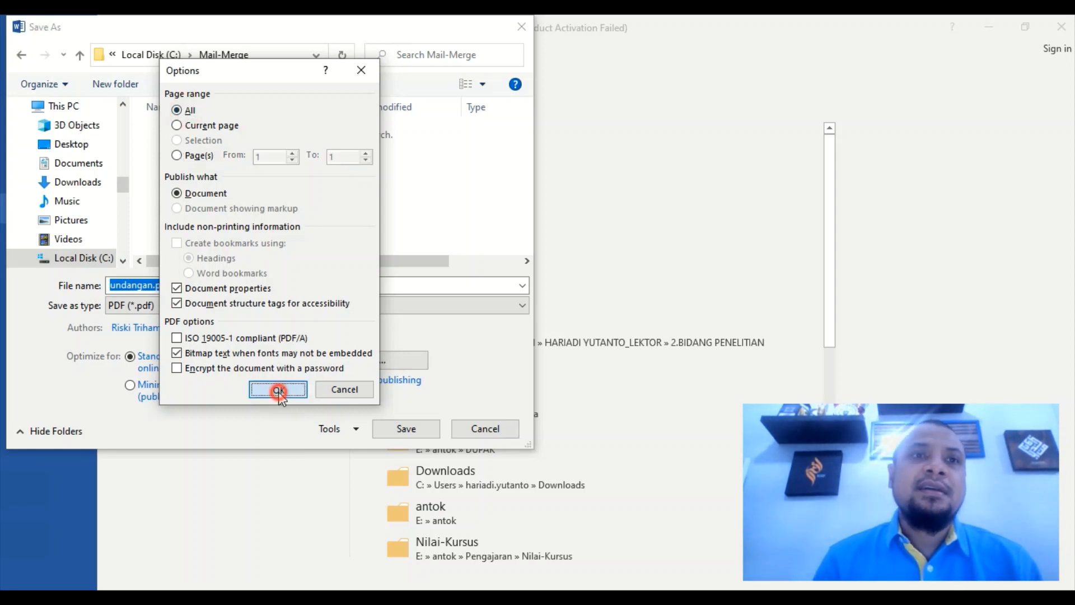
key(Return)
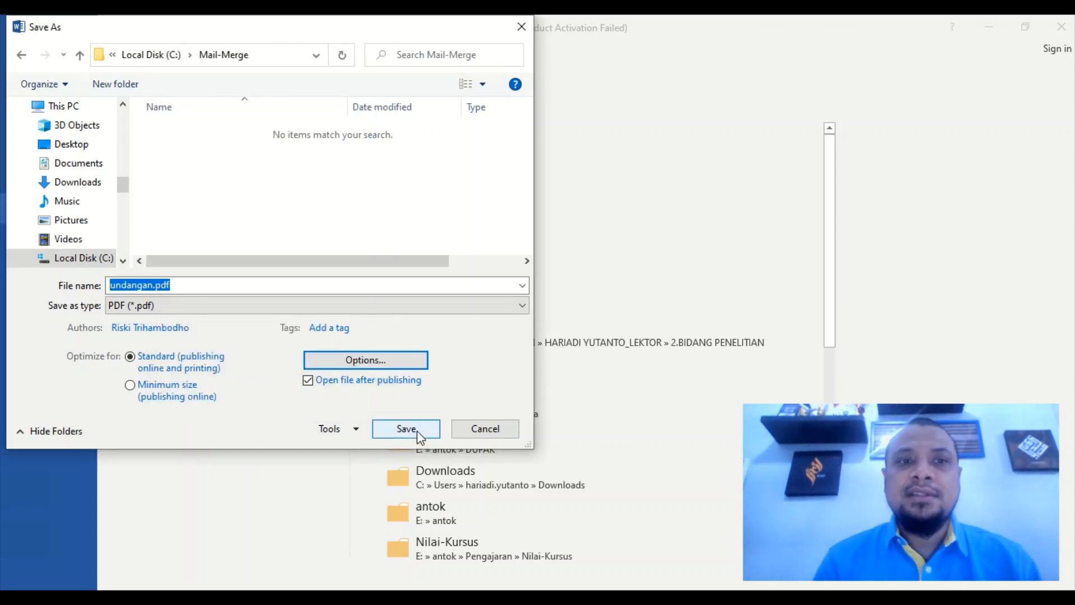
click(417, 434)
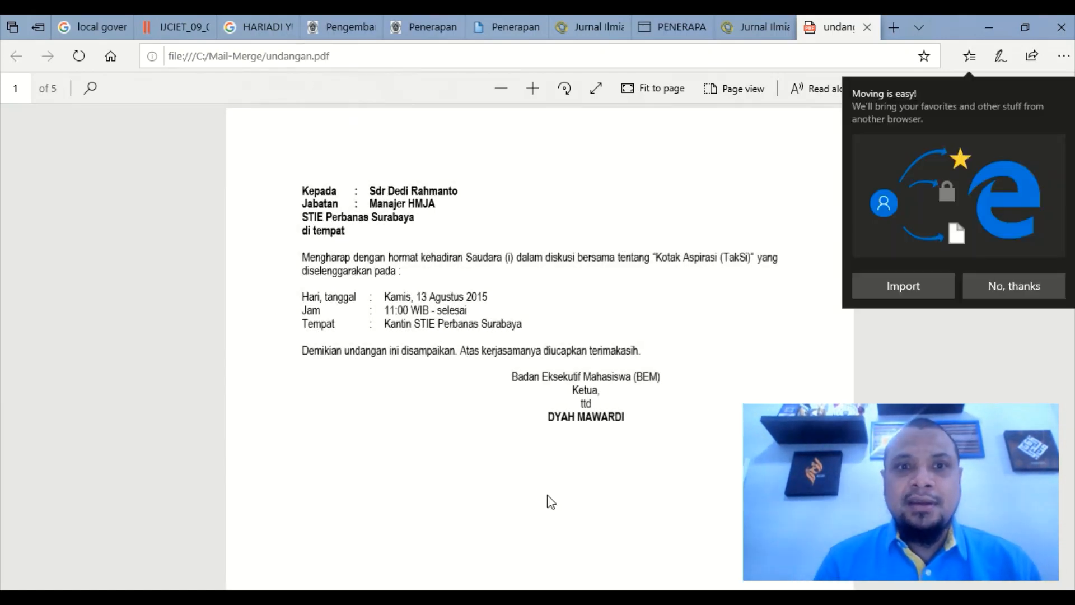
Decline the browser's favorites import offer and look through undangan.pdf, examining its letters and file path.
click(985, 290)
scroll(609, 286, down, 15)
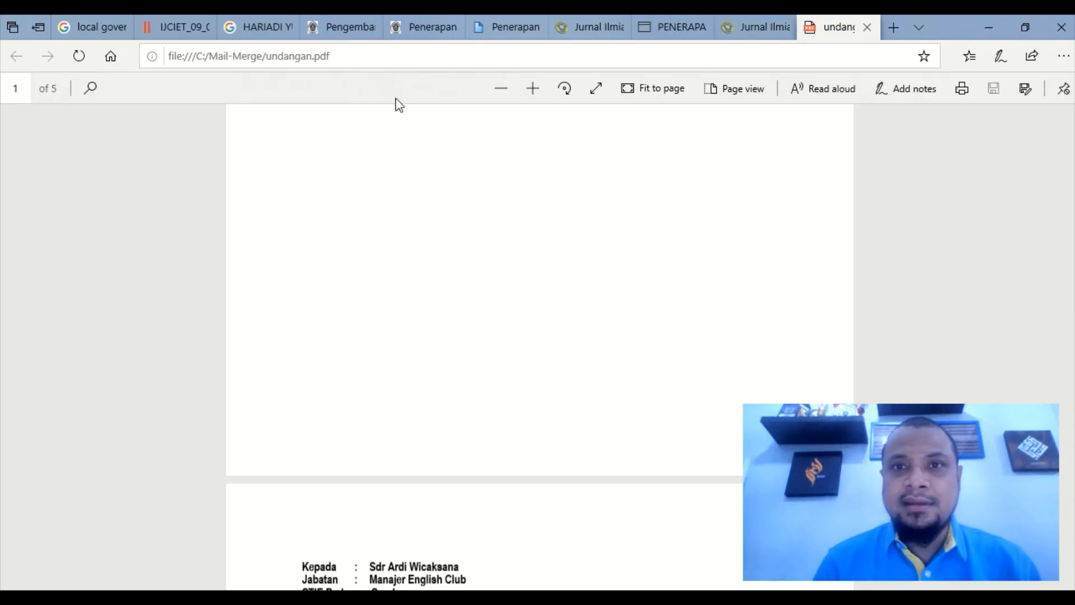
click(338, 55)
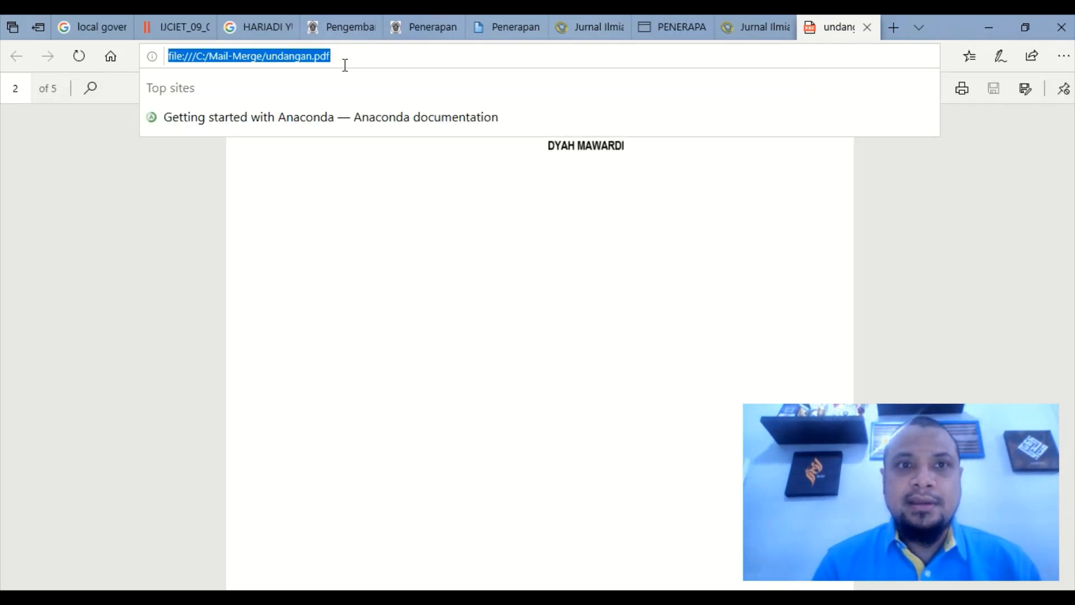
click(426, 275)
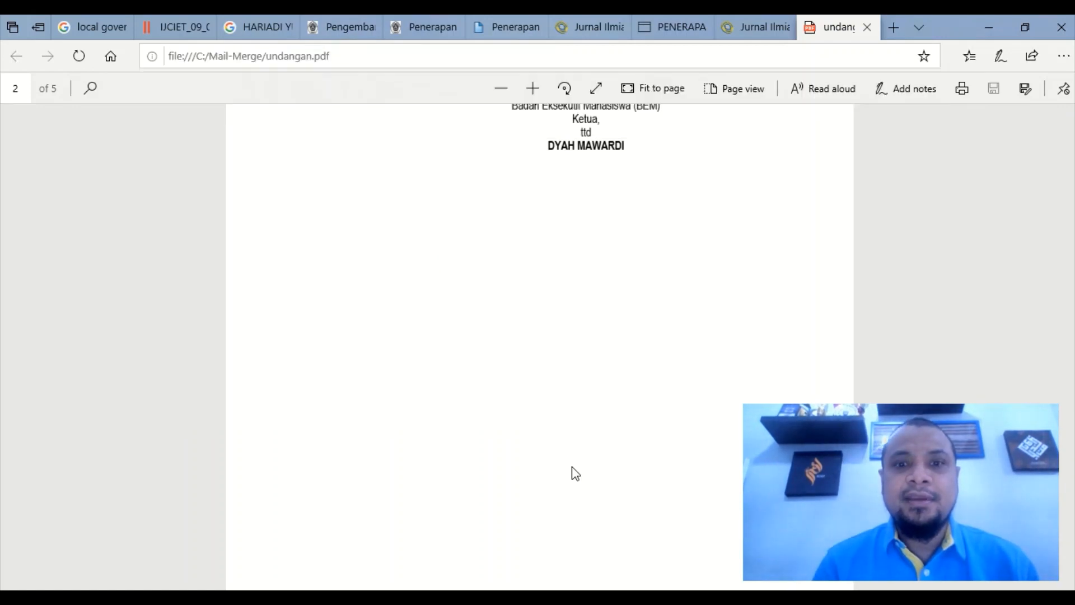
Leave the PDF, switch to Data.docx in Word, and copy the entire recipient table.
click(984, 23)
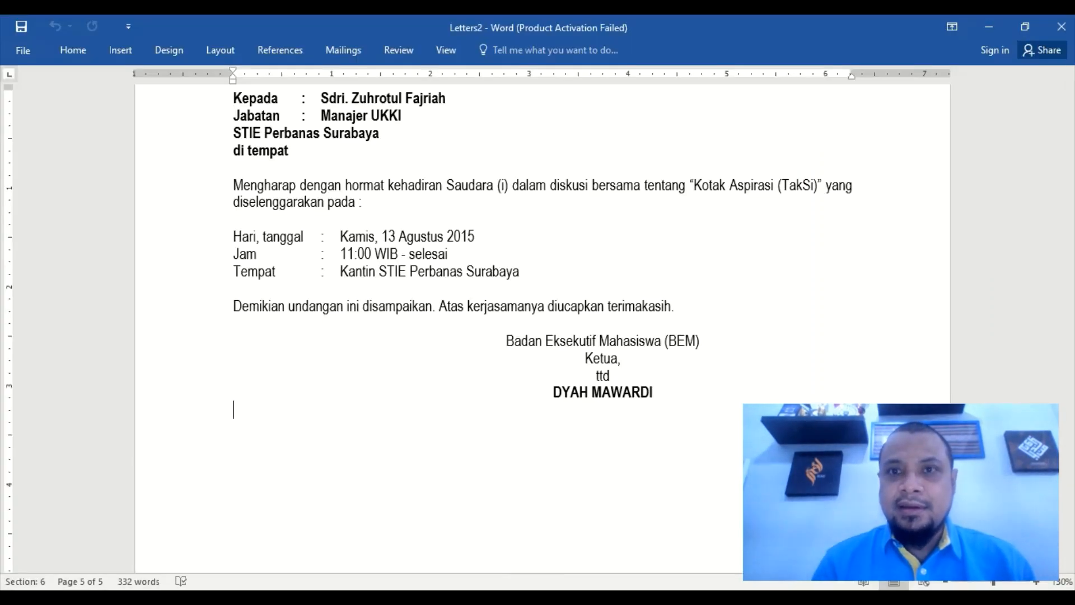
click(600, 599)
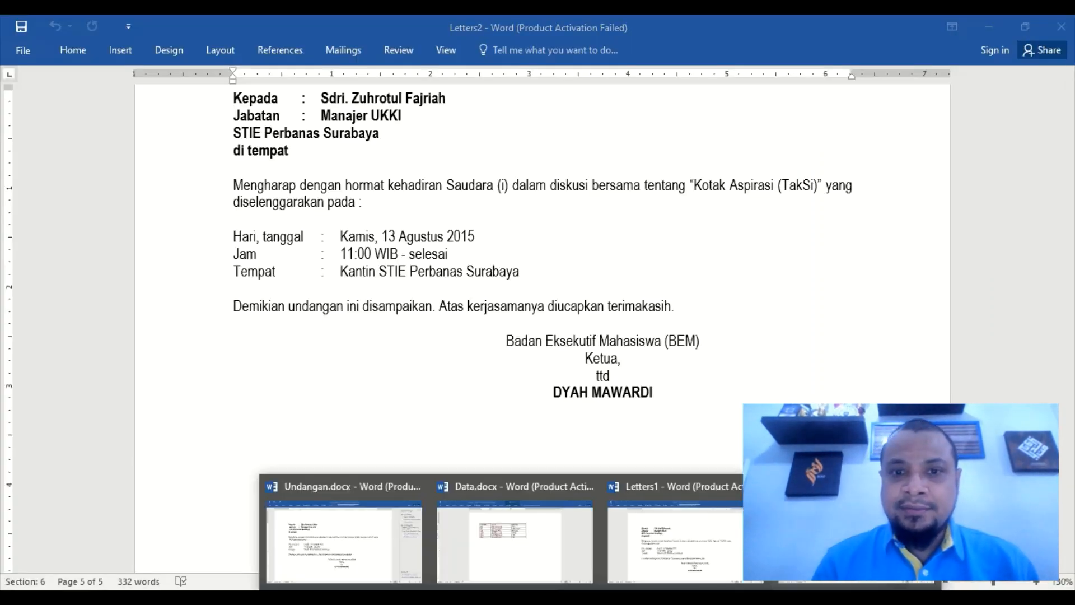
click(546, 558)
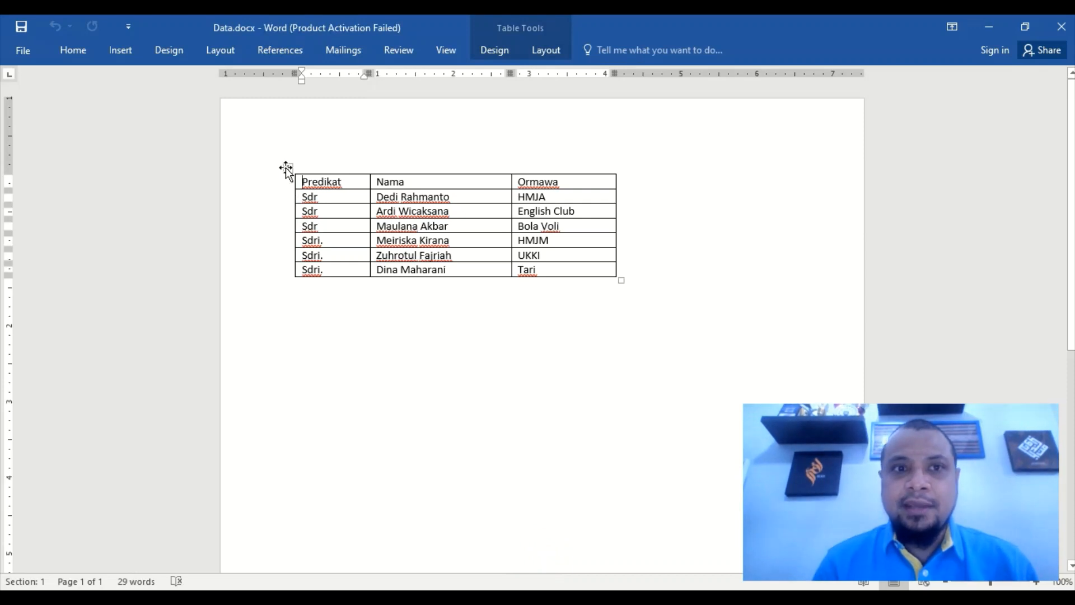
click(287, 168)
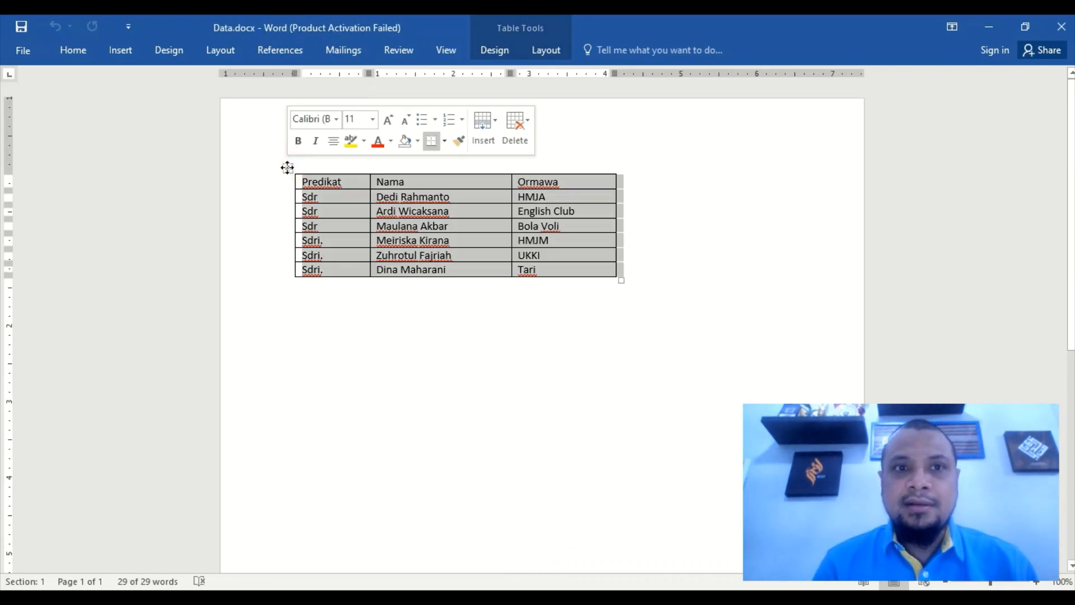
key(ctrl+c)
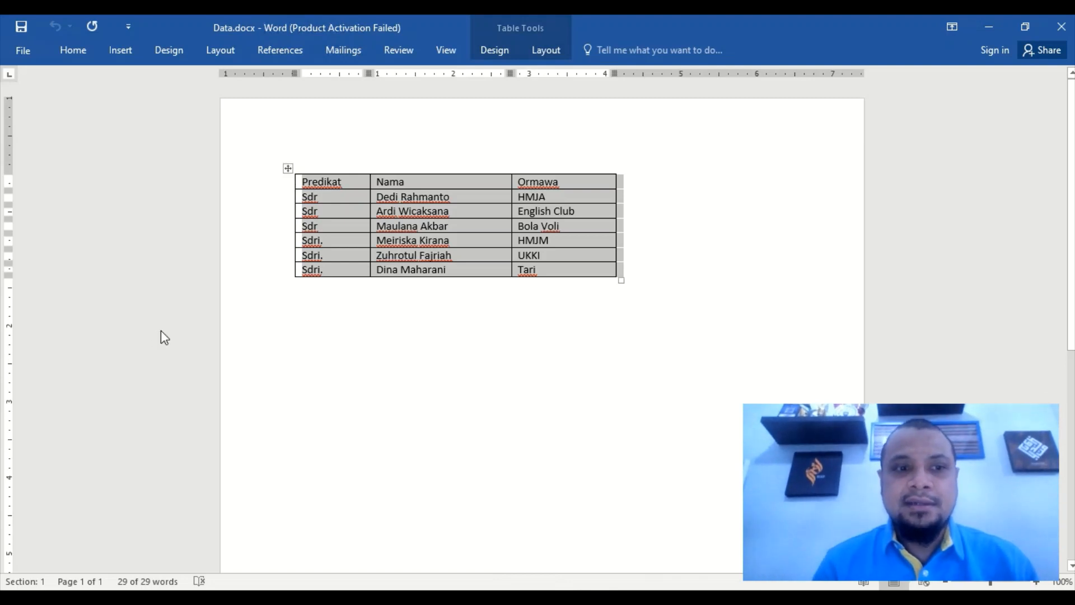
Start Excel 2016, dismiss the activation notice and the template preview, and create a blank workbook.
key(super)
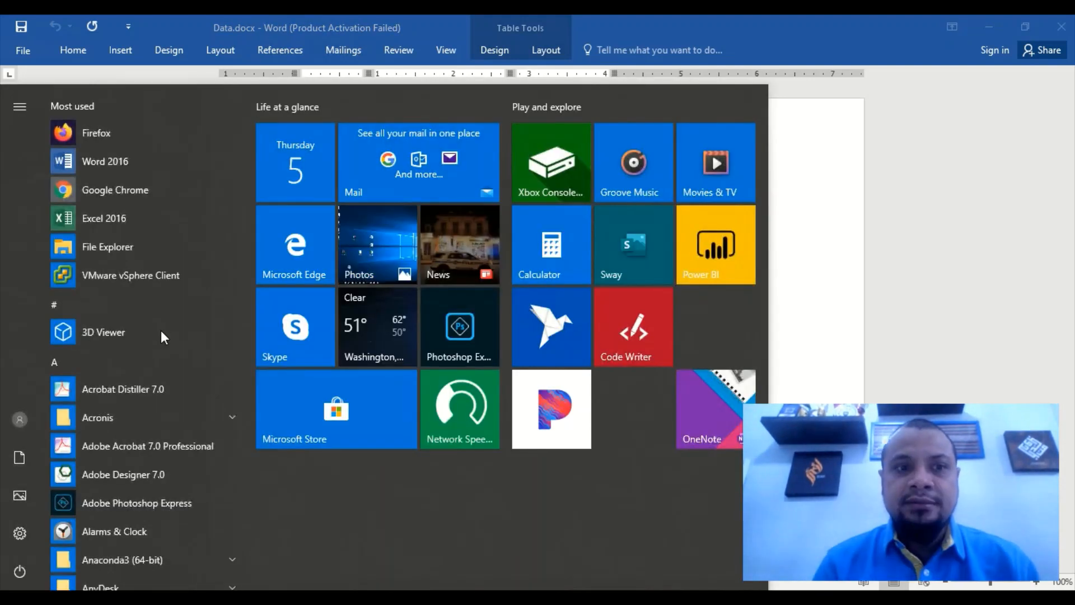
click(119, 227)
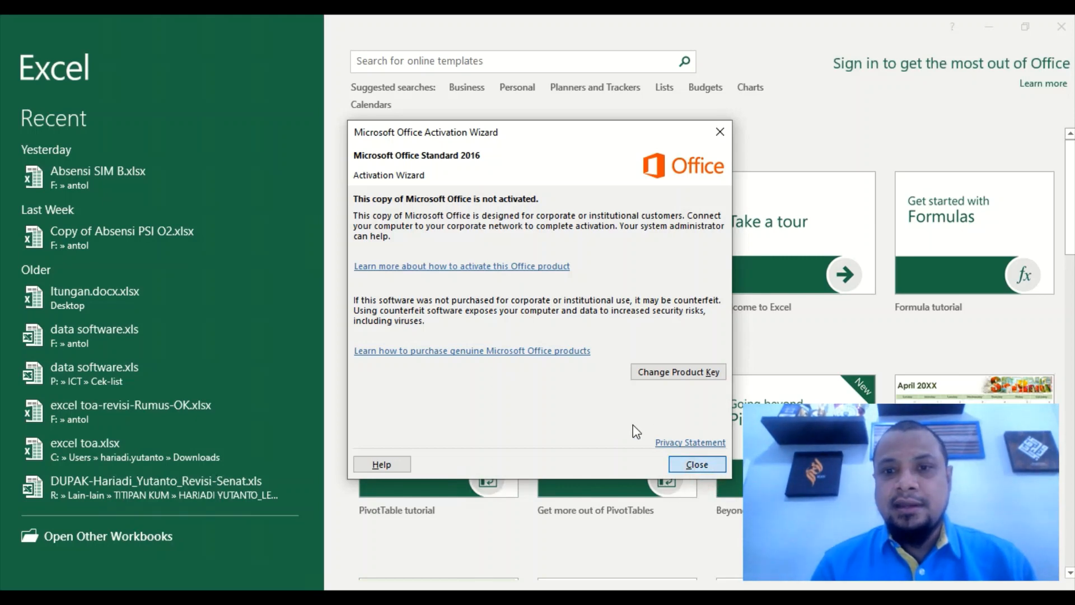
click(686, 464)
click(684, 468)
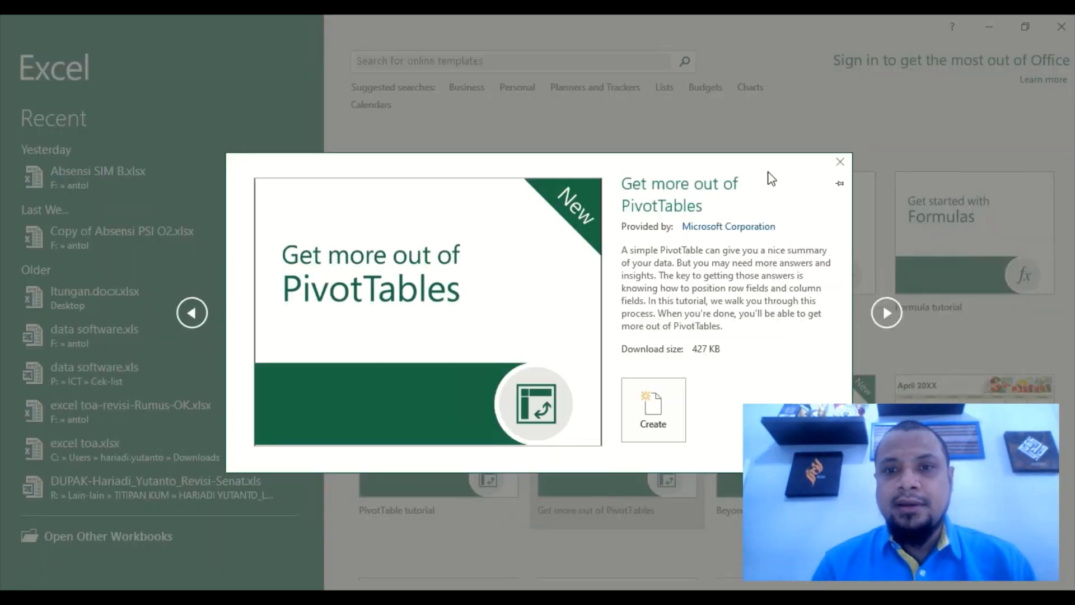
click(839, 162)
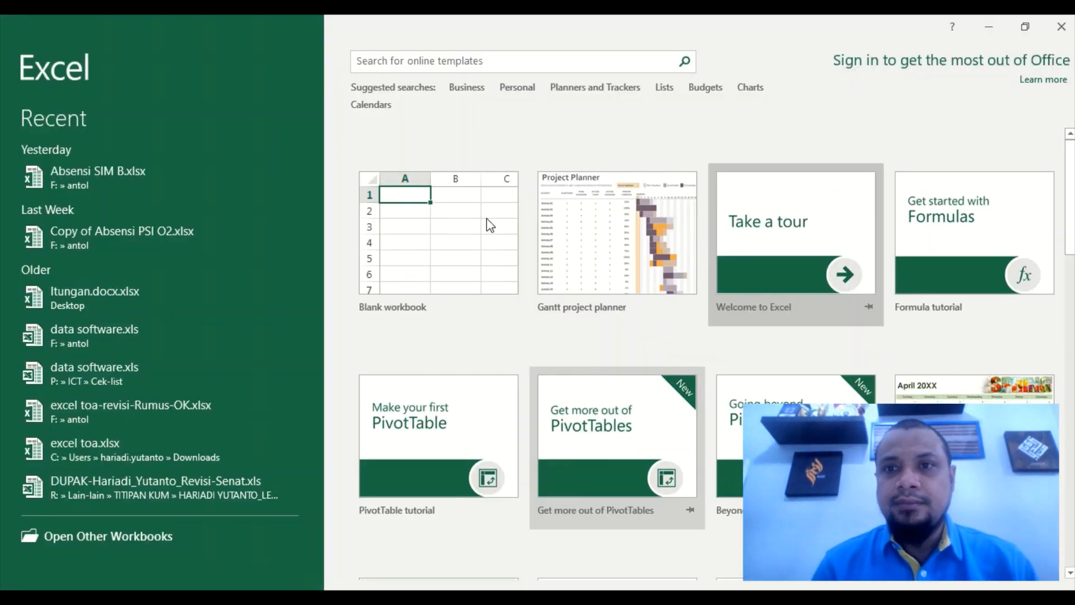
click(424, 210)
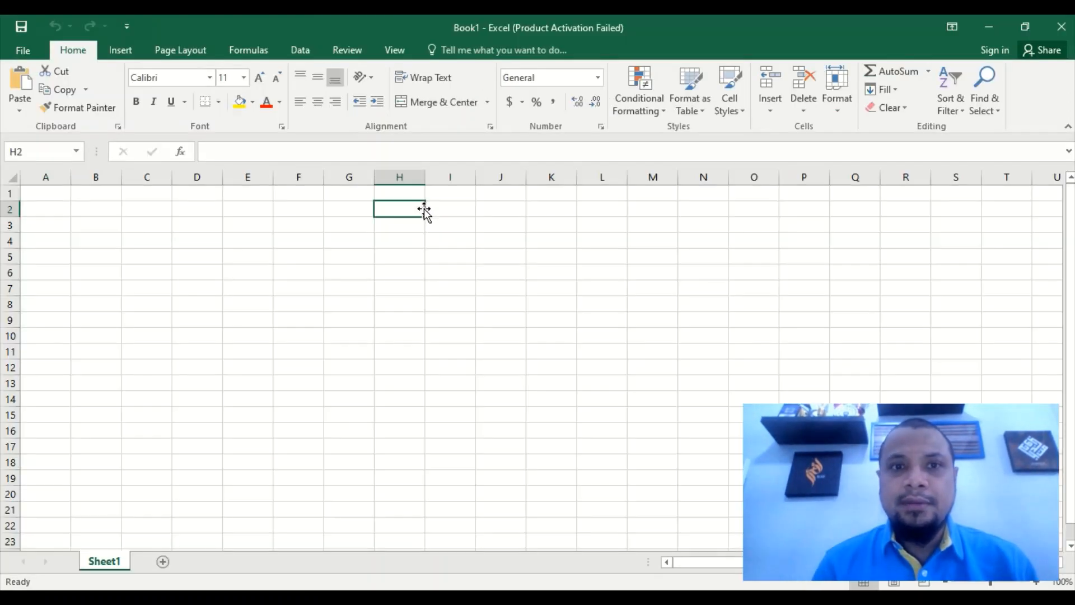
Paste the copied recipient table into the sheet from cell A1 as Text using Paste Special.
click(58, 192)
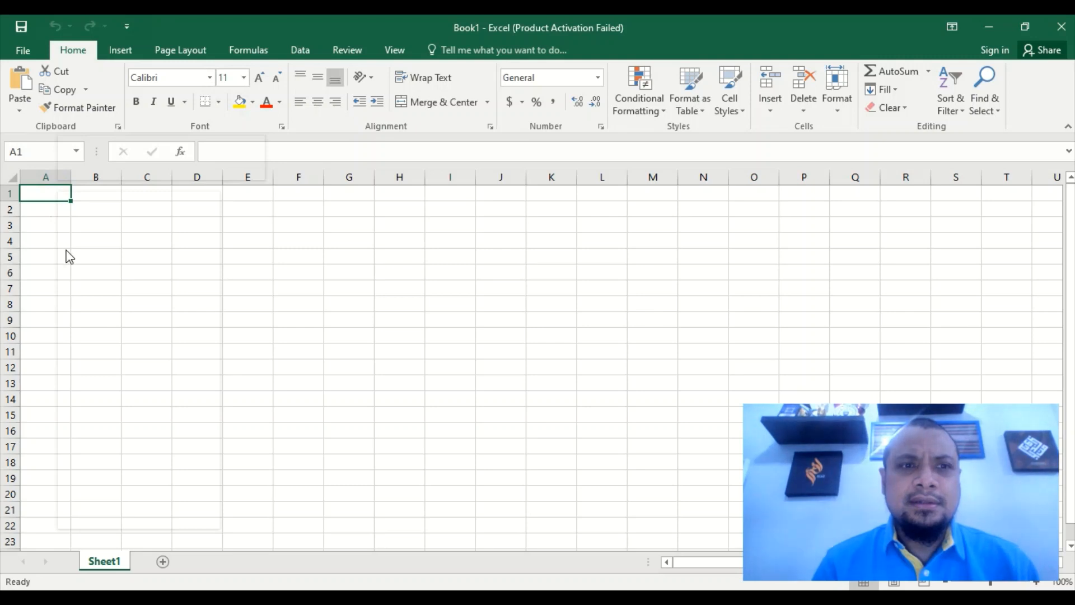
click(49, 195)
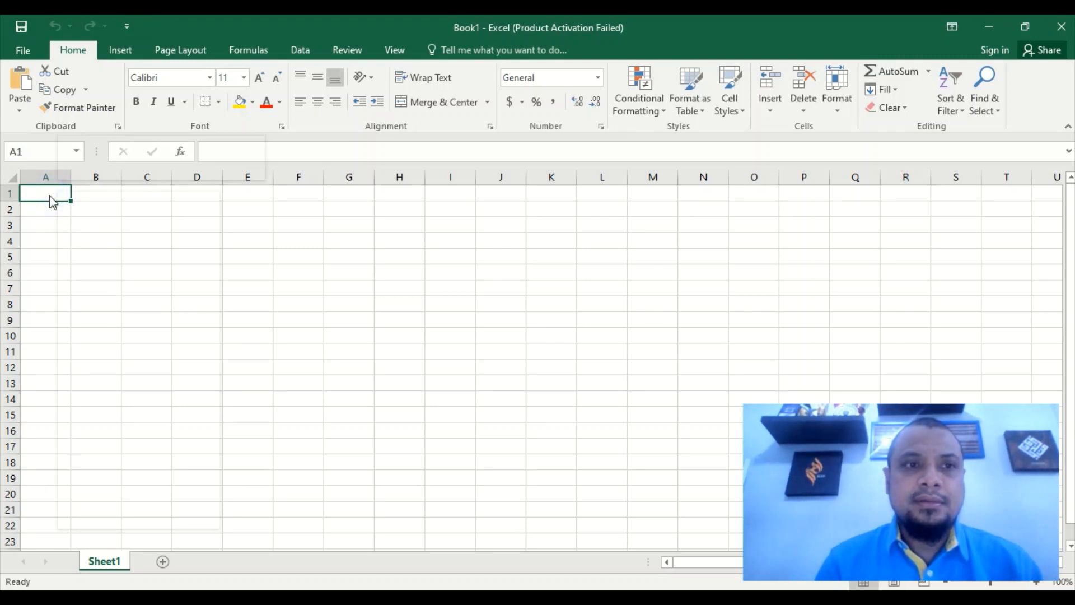
key(shift+F10)
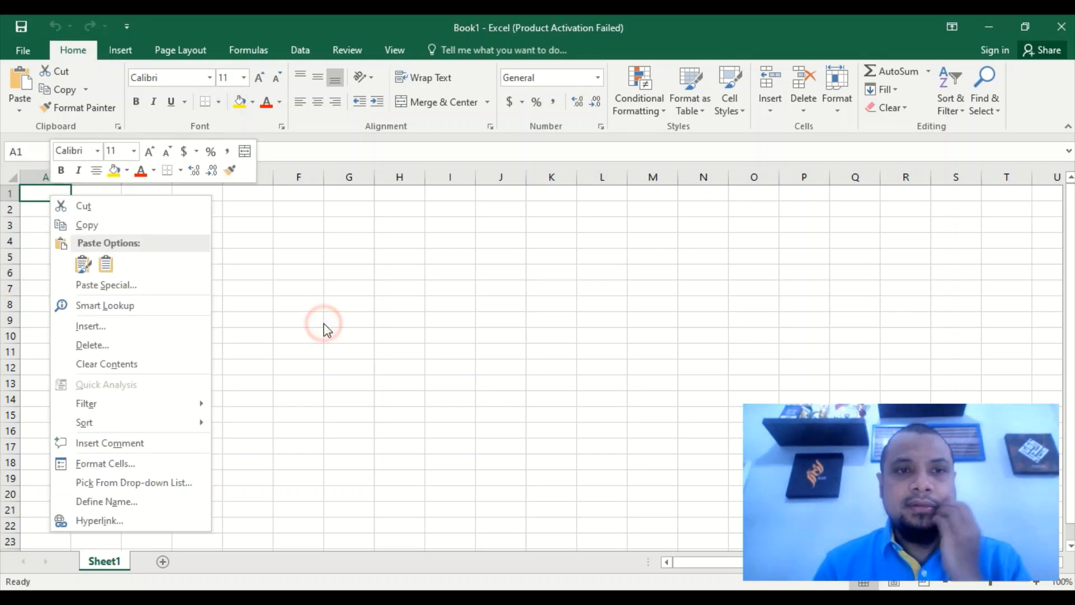
click(113, 287)
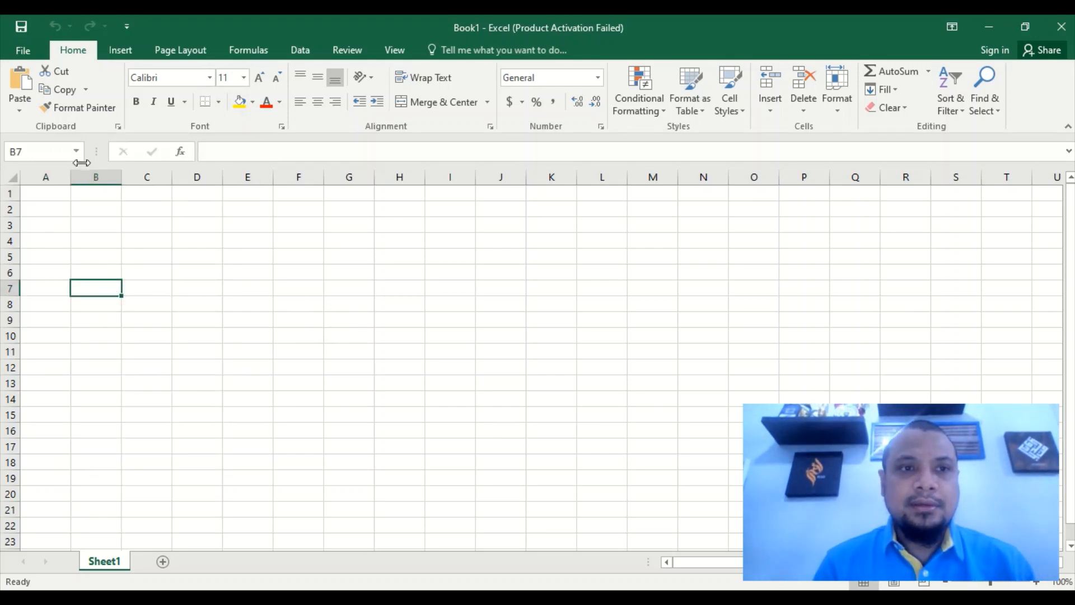
click(43, 189)
right_click(43, 192)
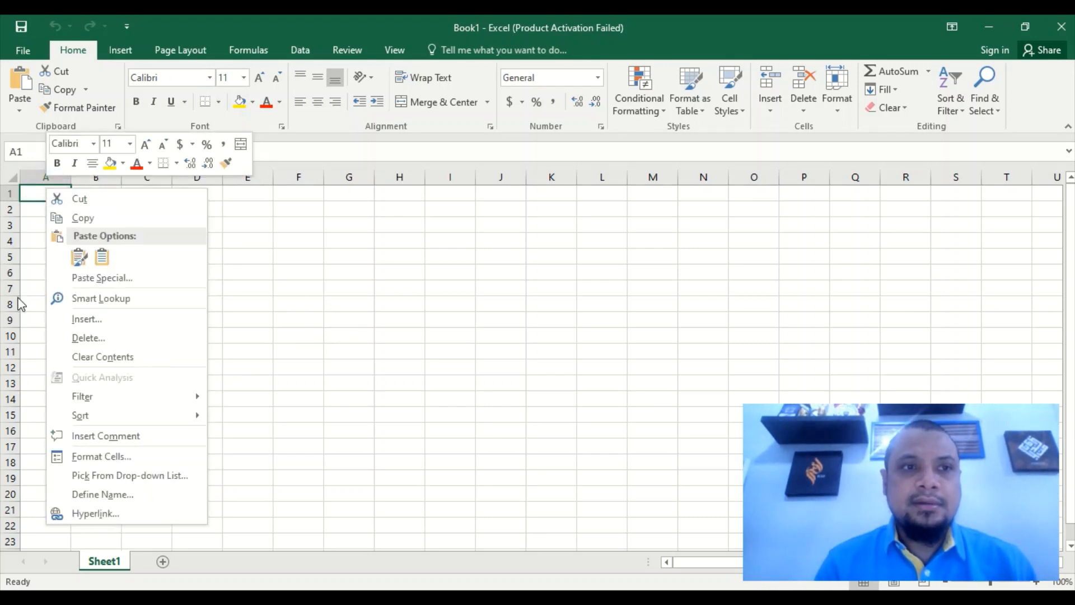
click(101, 278)
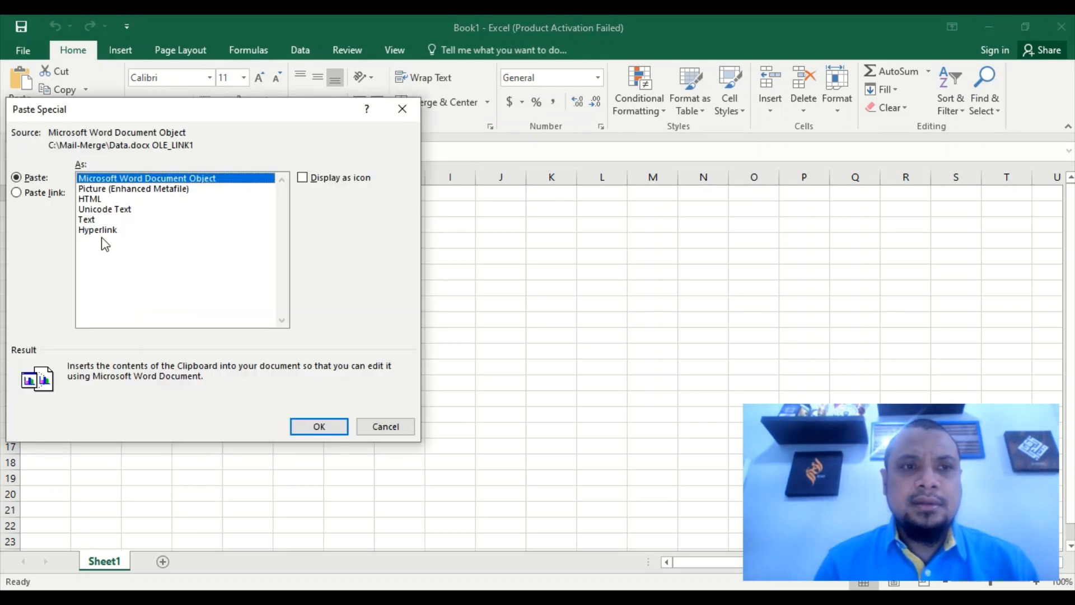
double_click(93, 218)
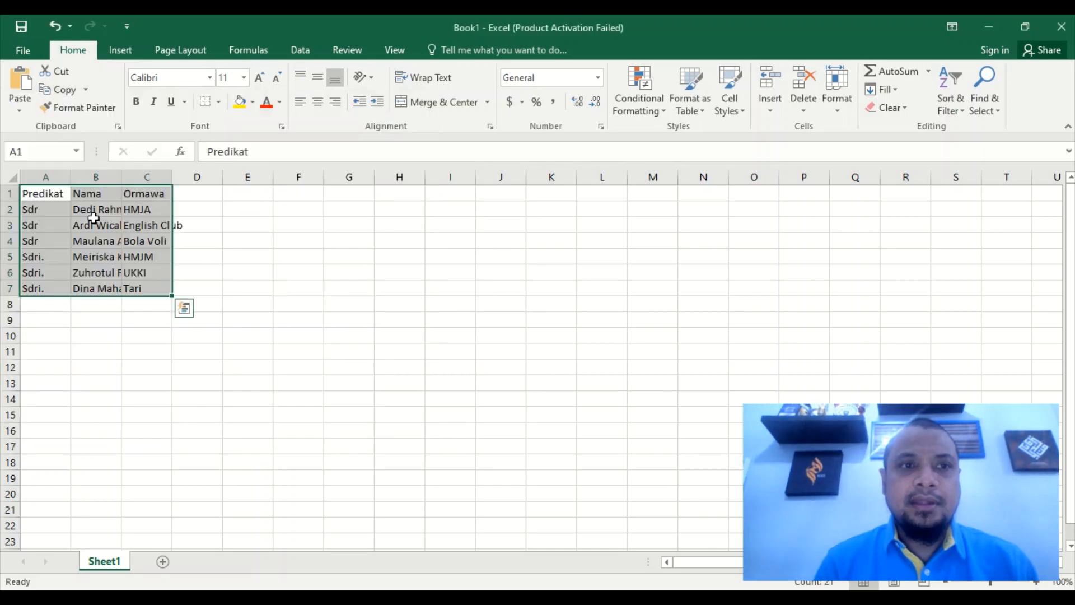
click(239, 263)
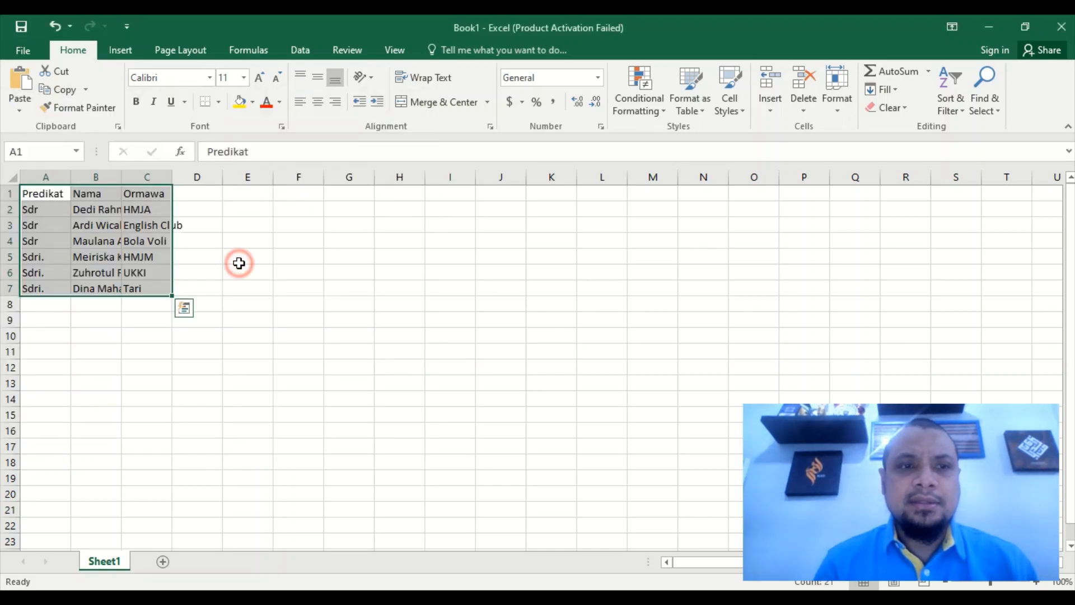
Save the workbook as Data-penerima in the Mail-Merge folder on Local Disk (C:), as an Excel Workbook (*.xlsx).
click(23, 51)
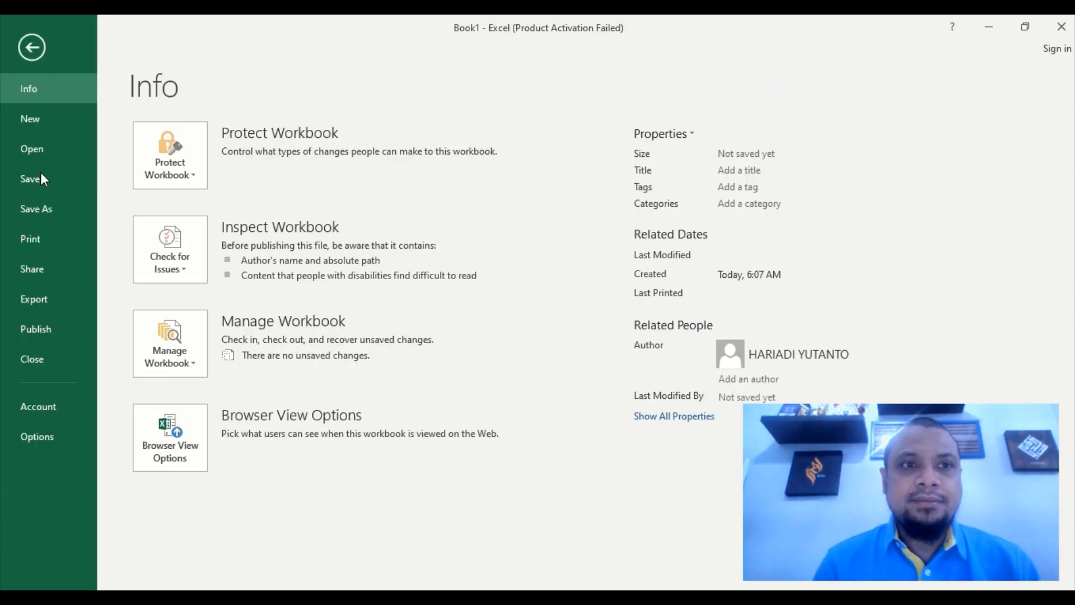
click(38, 208)
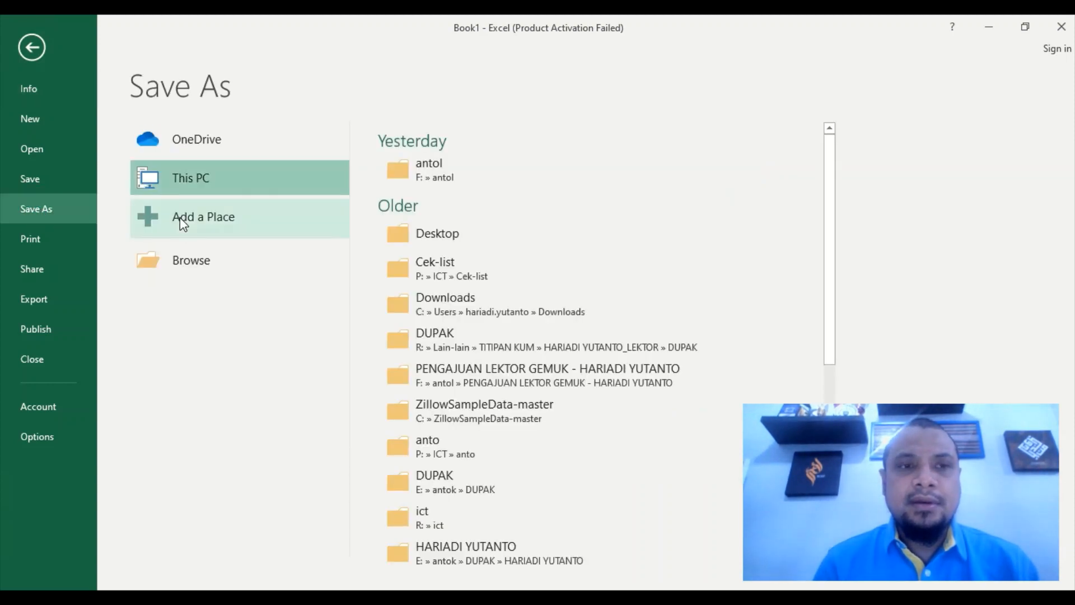
click(186, 261)
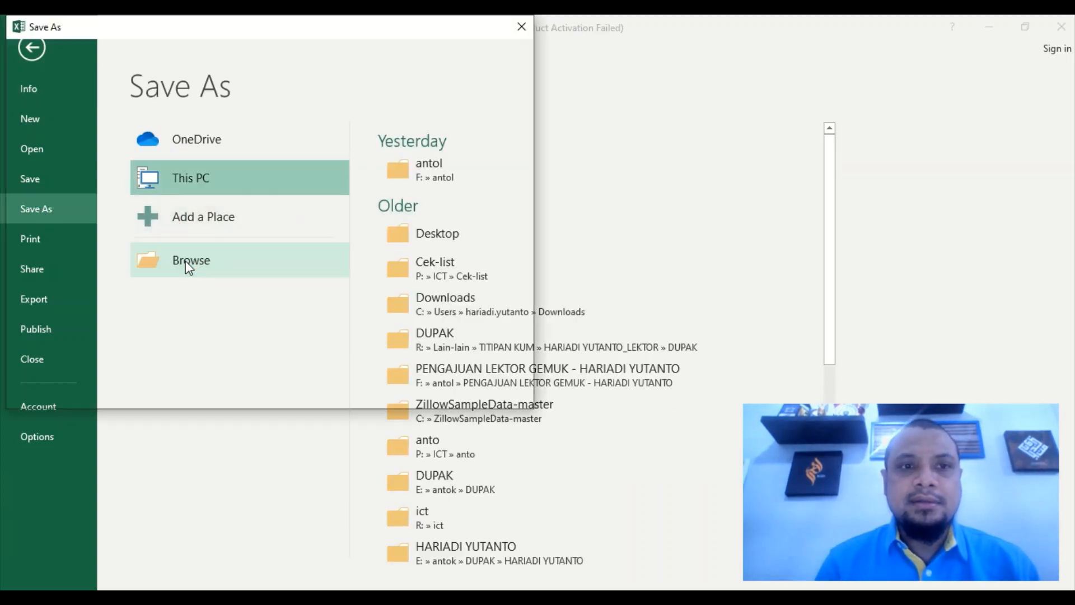
click(107, 258)
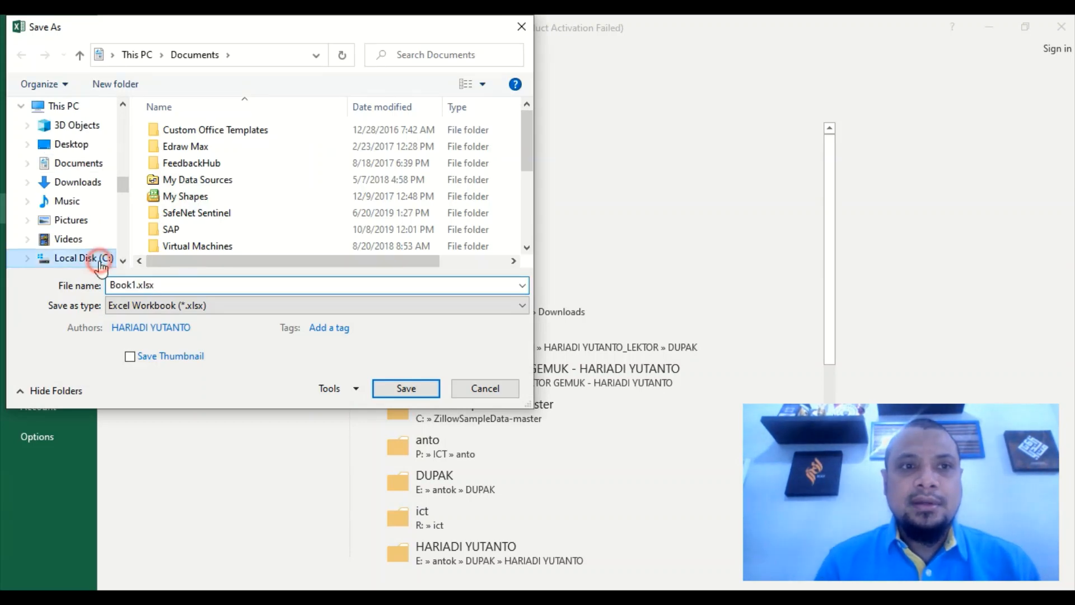
click(174, 214)
double_click(174, 214)
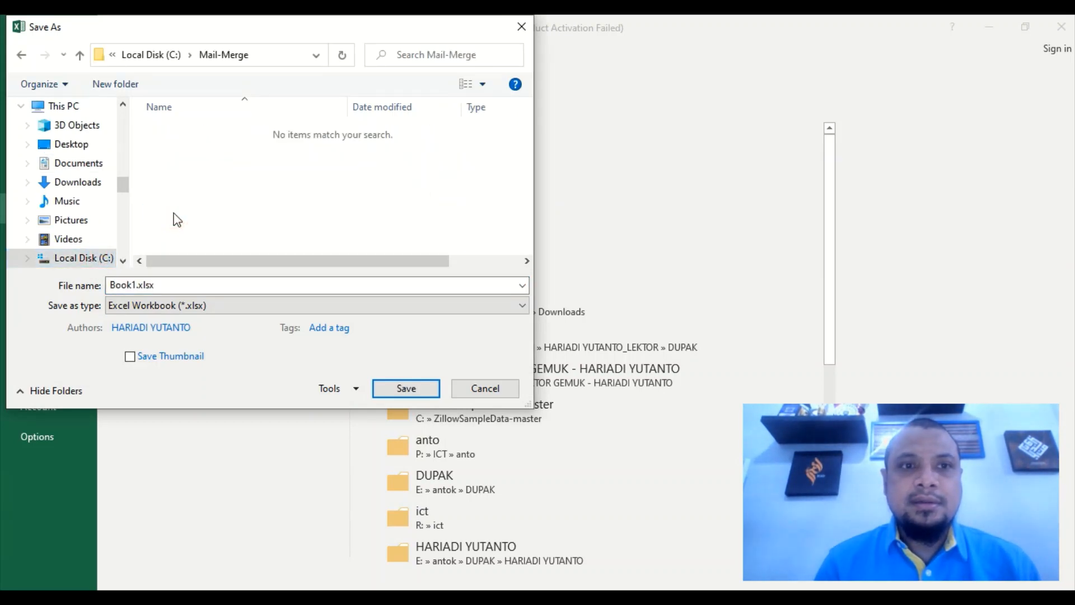
click(159, 285)
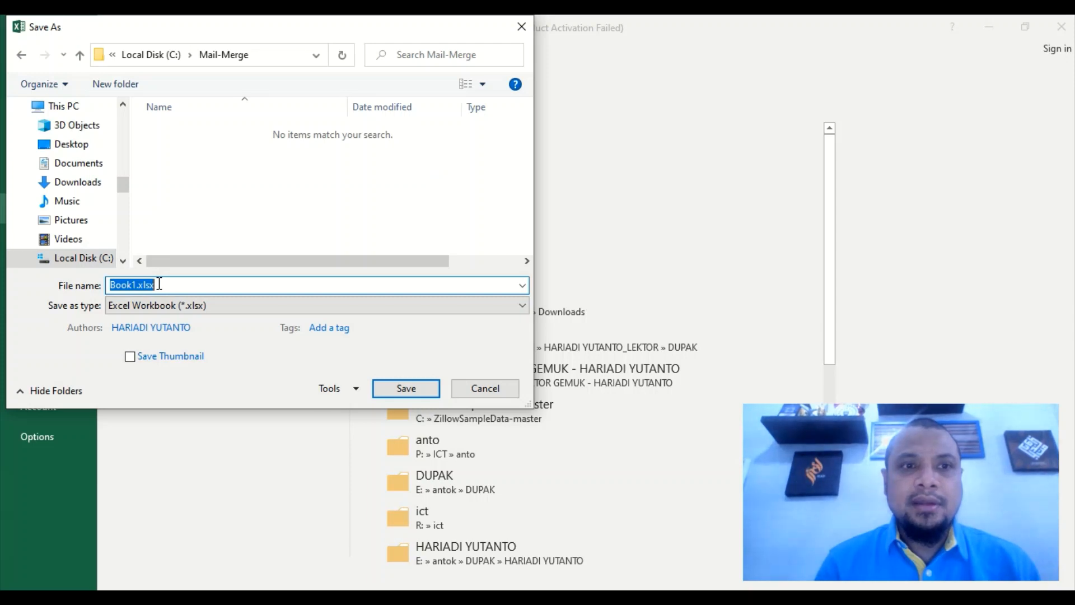
text(Data)
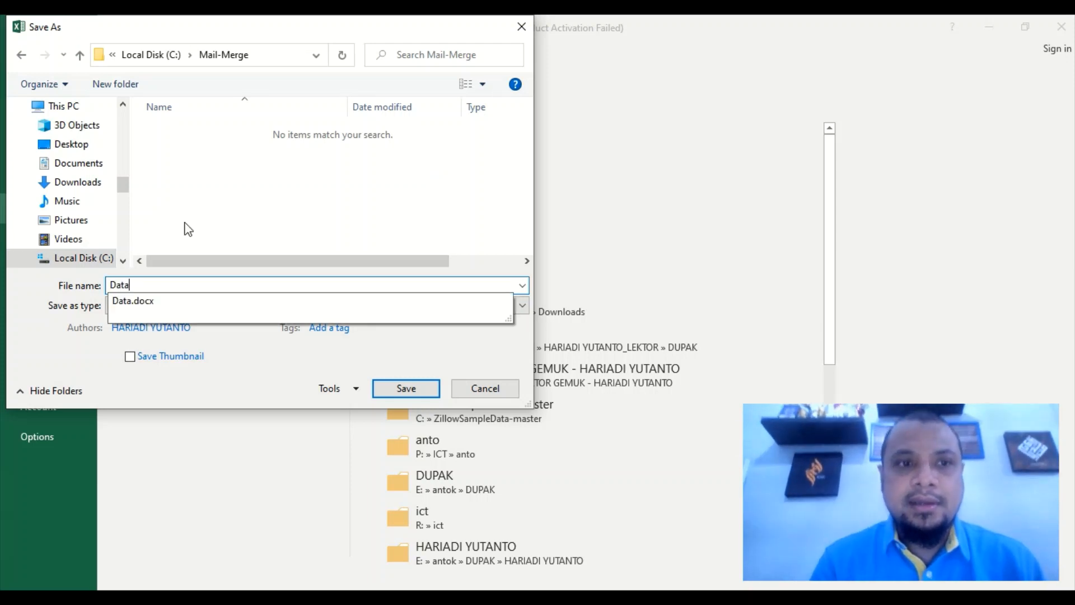
text(-penerima)
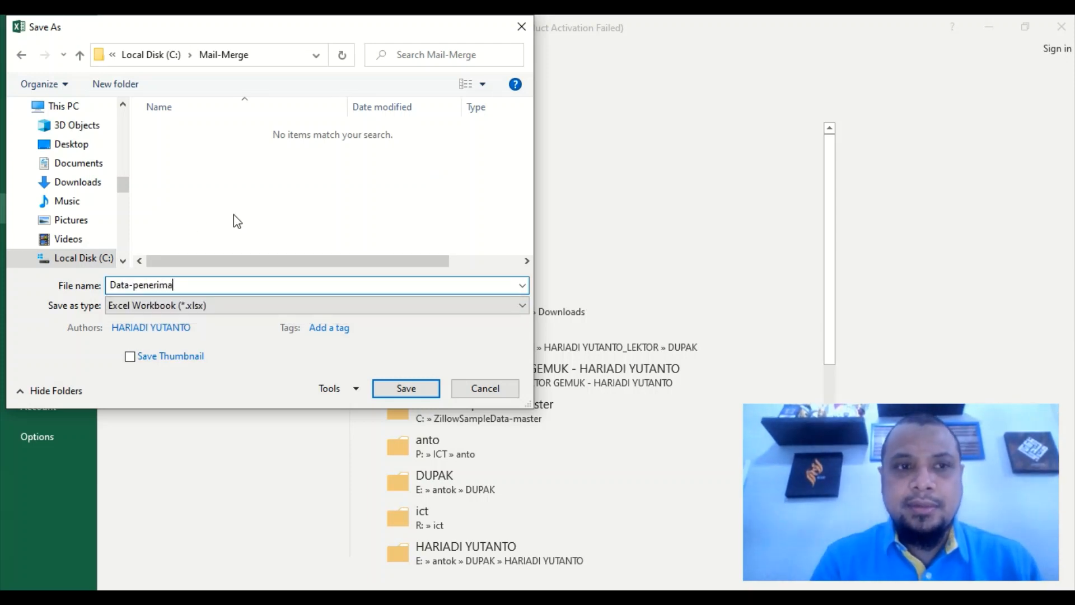
click(415, 390)
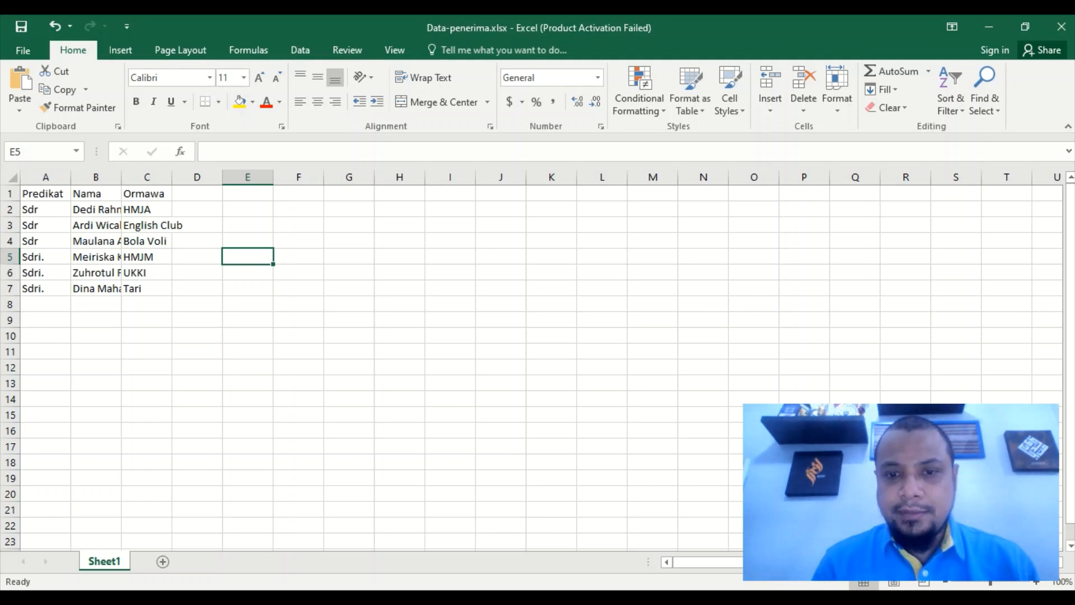
Switch to Undangan.docx in Word and examine its mail merge recipient list, including the Data.docx source and its record form.
click(600, 597)
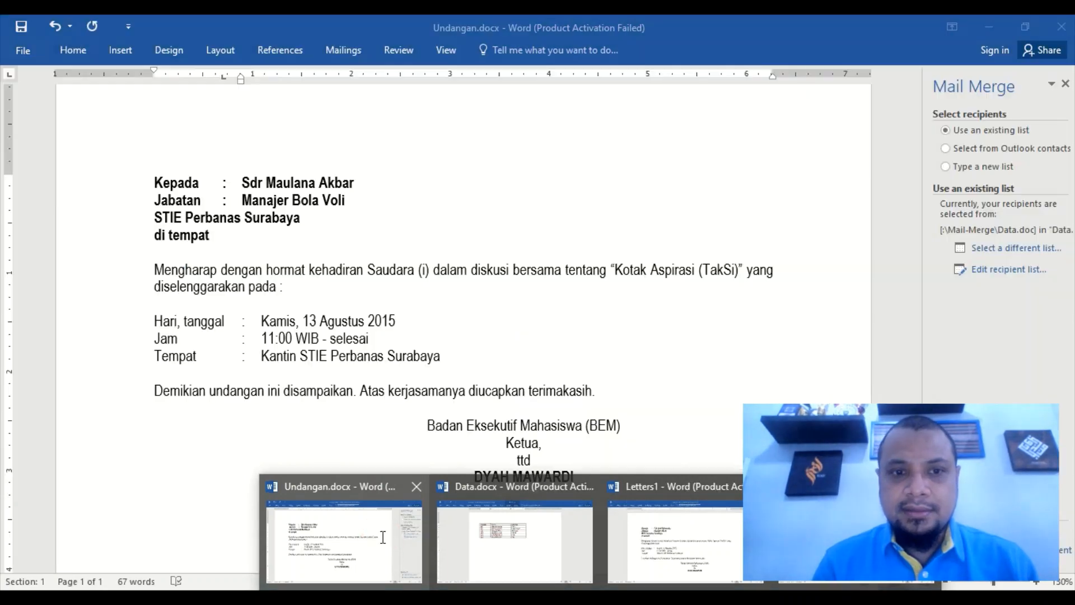
click(383, 536)
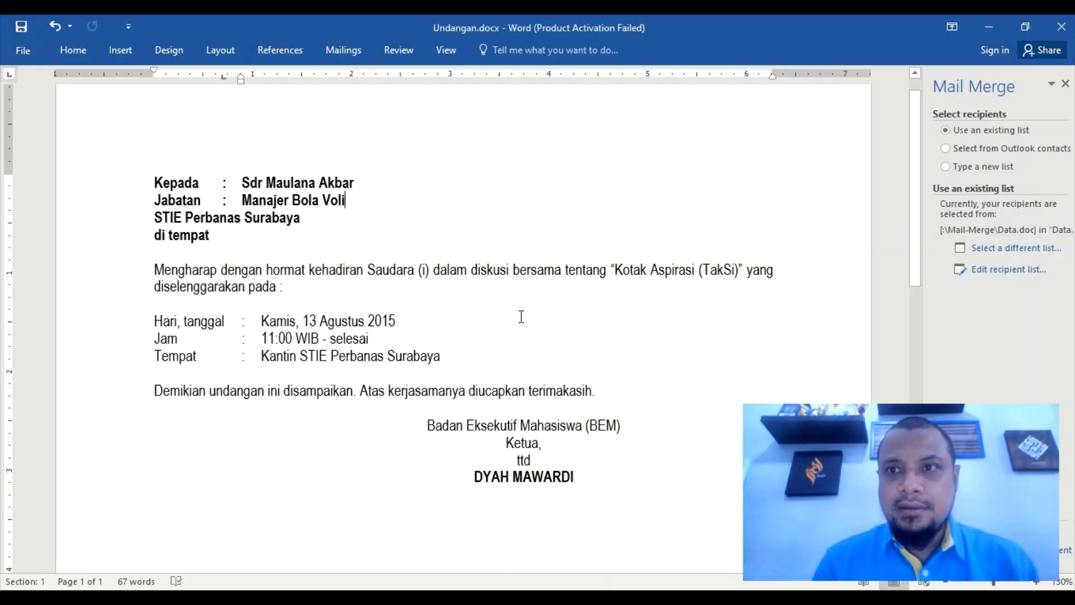
click(1007, 271)
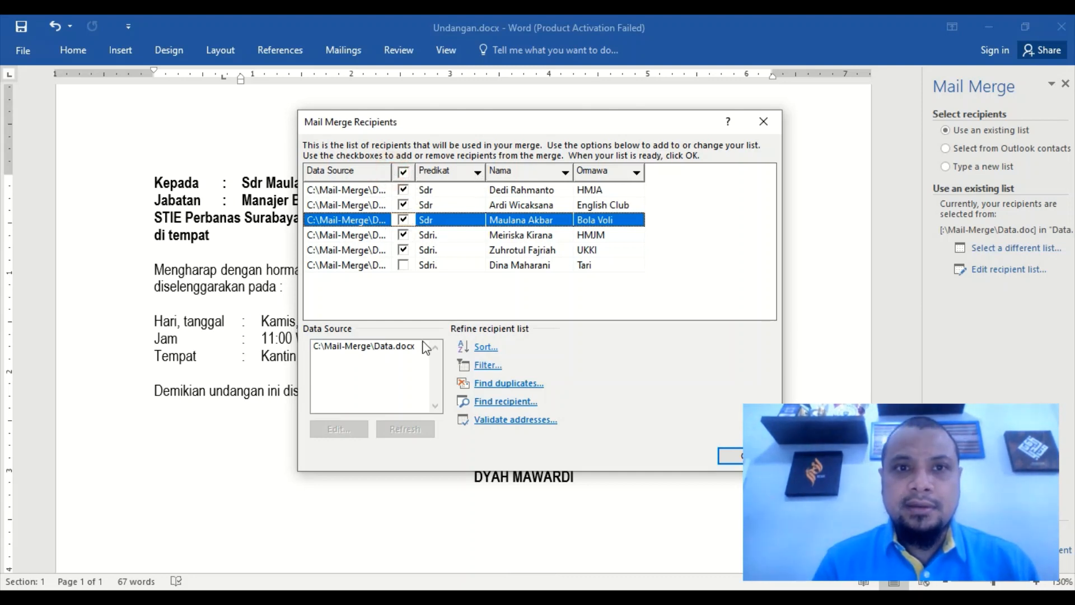
click(390, 346)
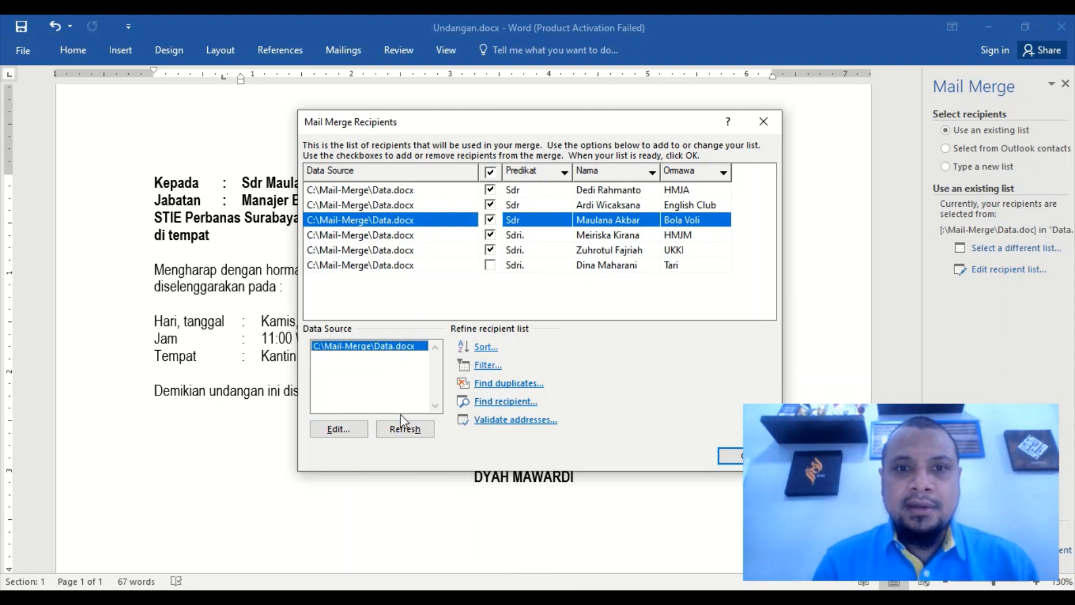
click(348, 429)
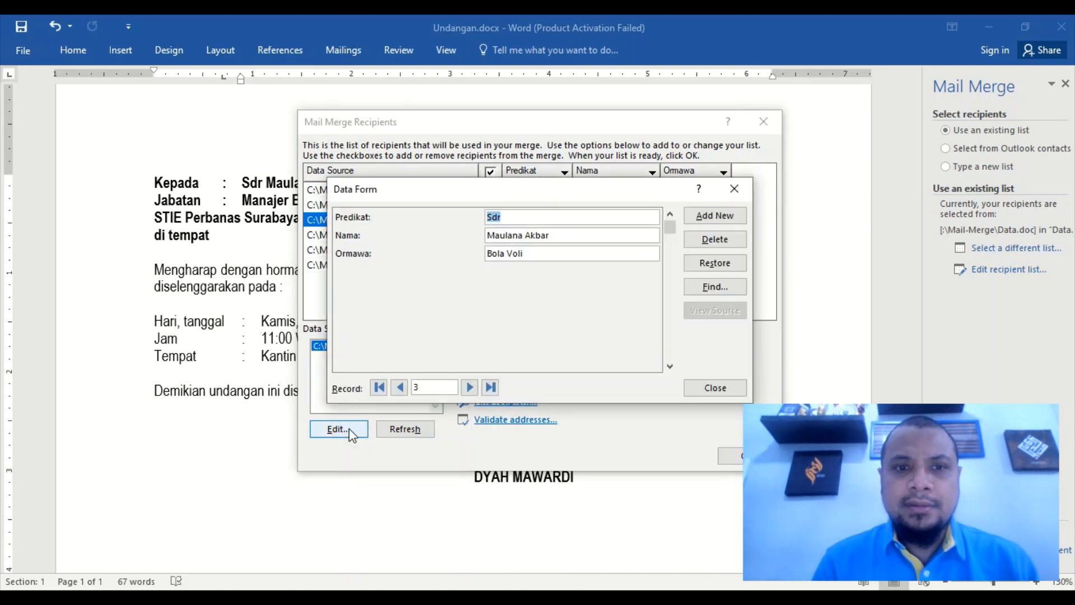
click(720, 390)
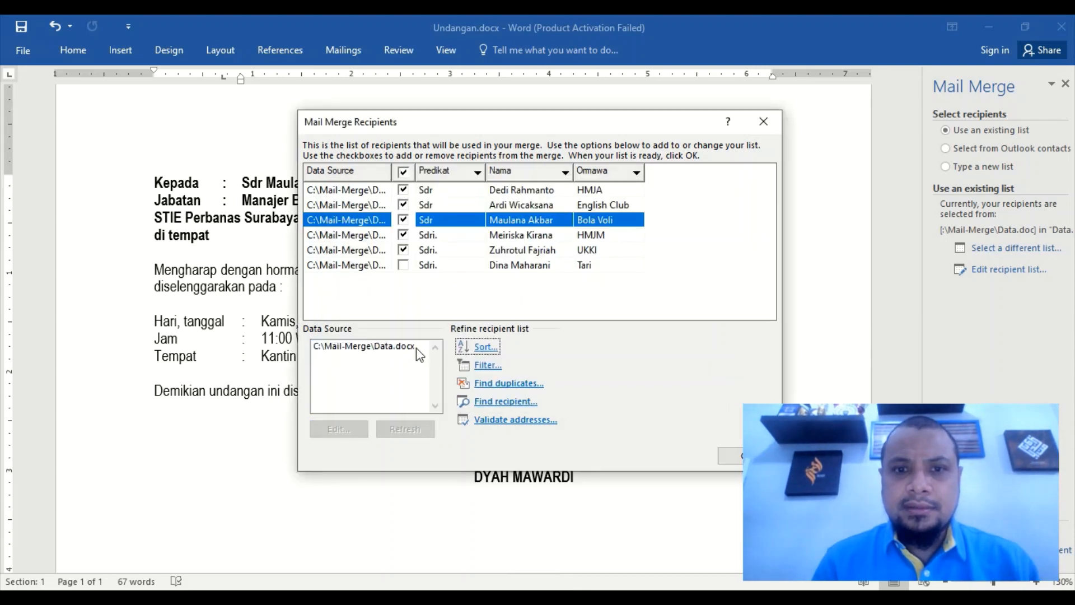
click(403, 353)
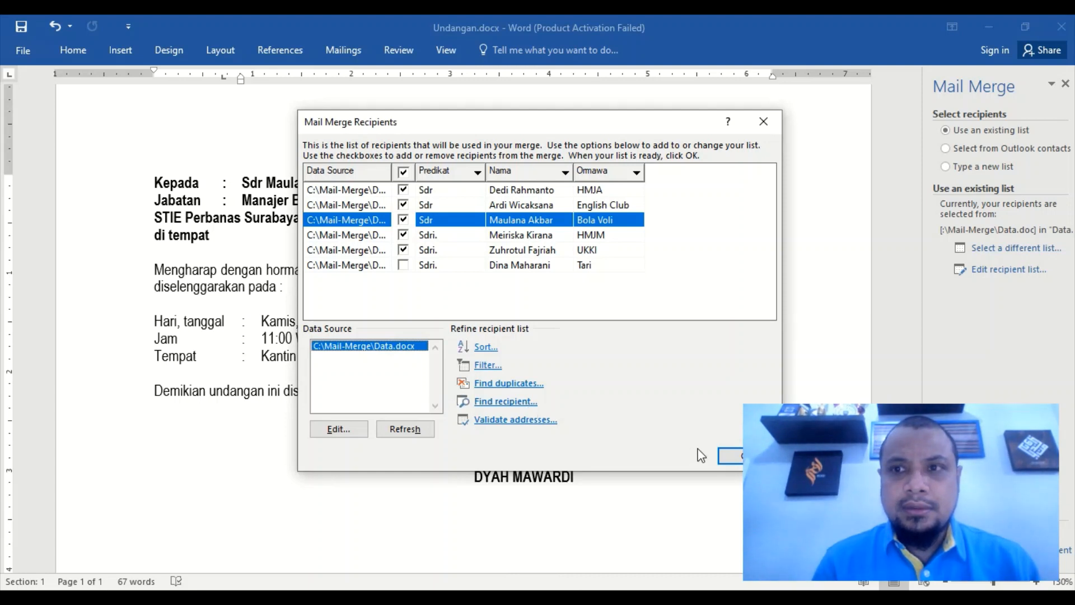
click(730, 456)
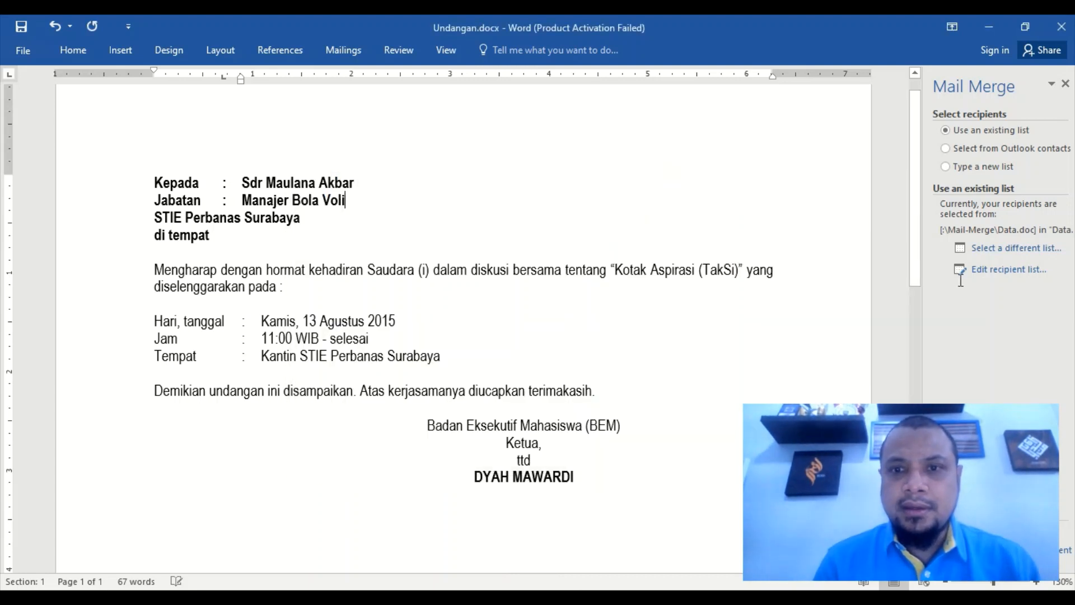
Replace the mail merge recipient list with Sheet1$ of Data-penerima.xlsx from C:\Mail-Merge, with headers in the first row, and accept all recipients.
click(992, 248)
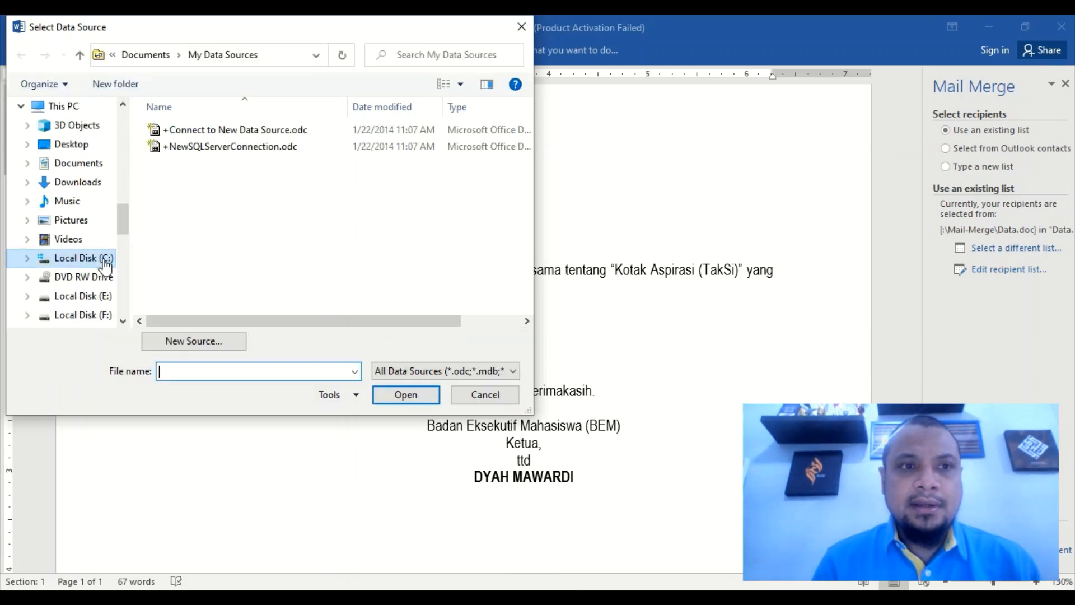
click(104, 259)
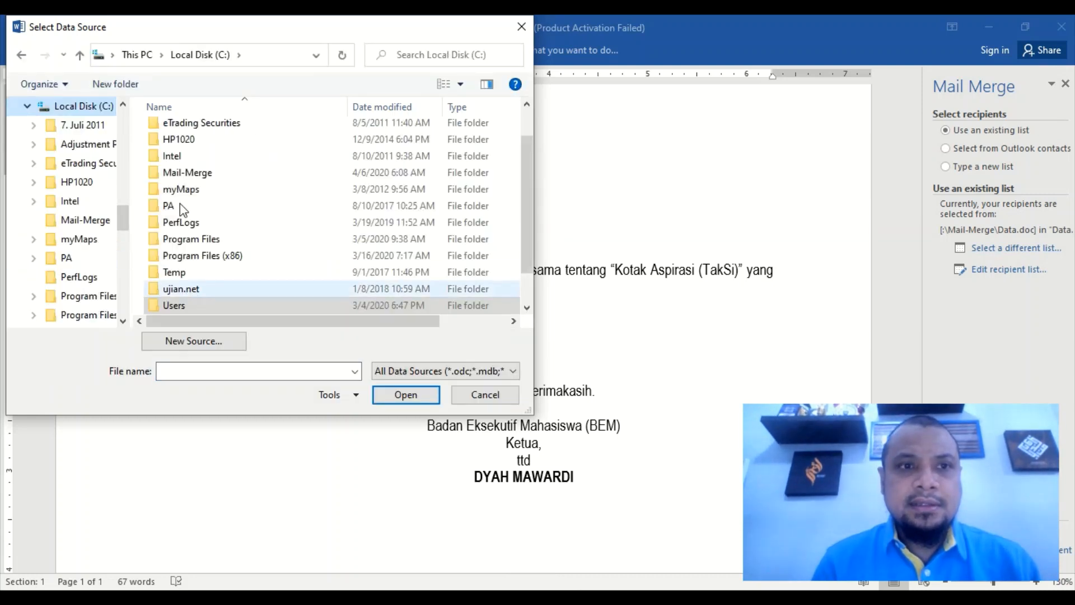
double_click(180, 174)
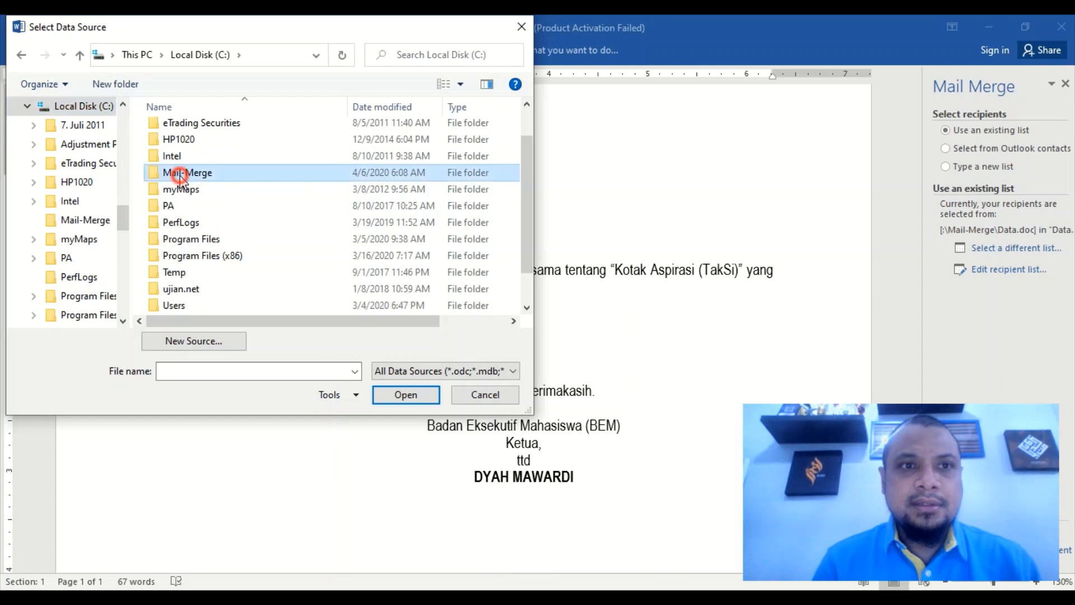
click(182, 150)
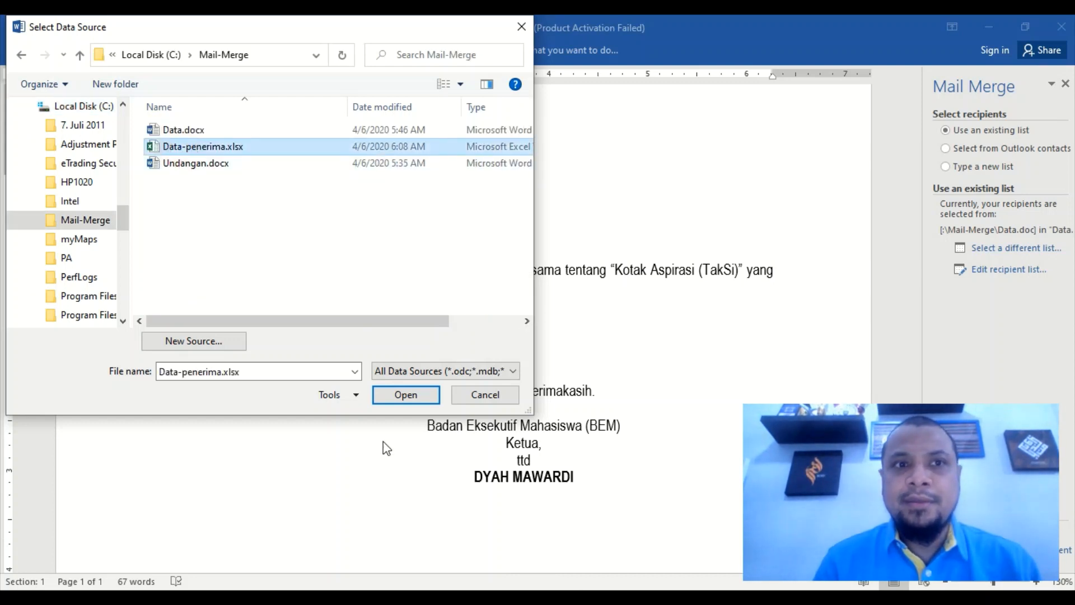
click(406, 395)
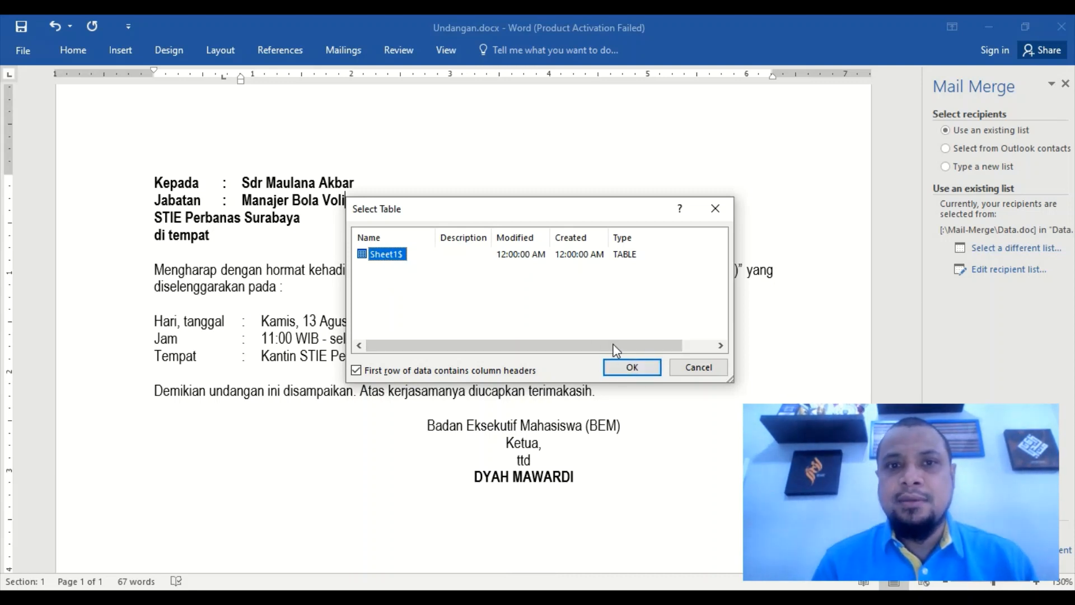
click(630, 365)
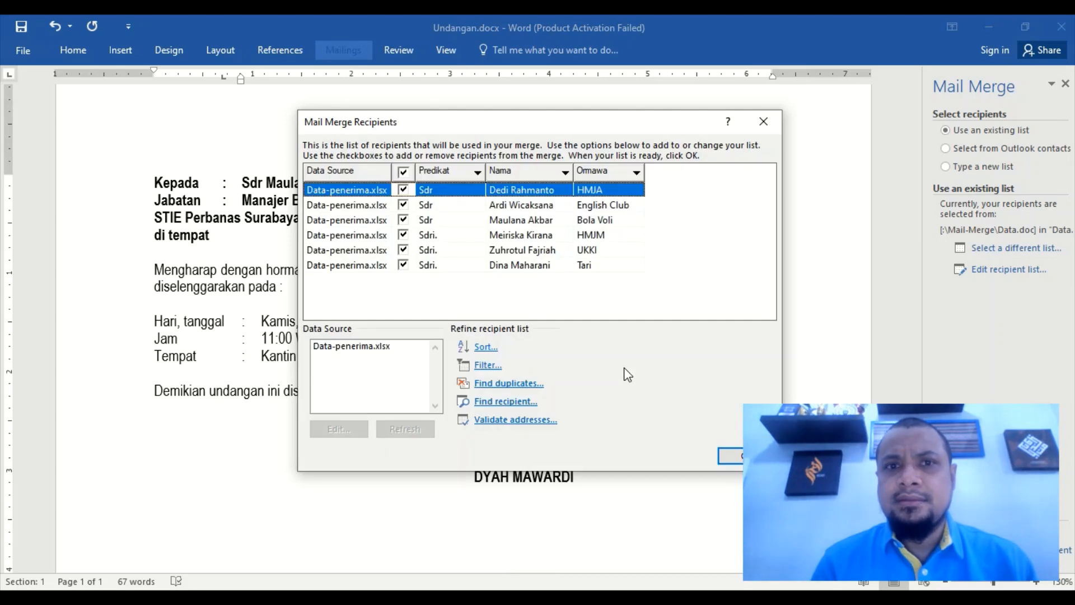
click(380, 350)
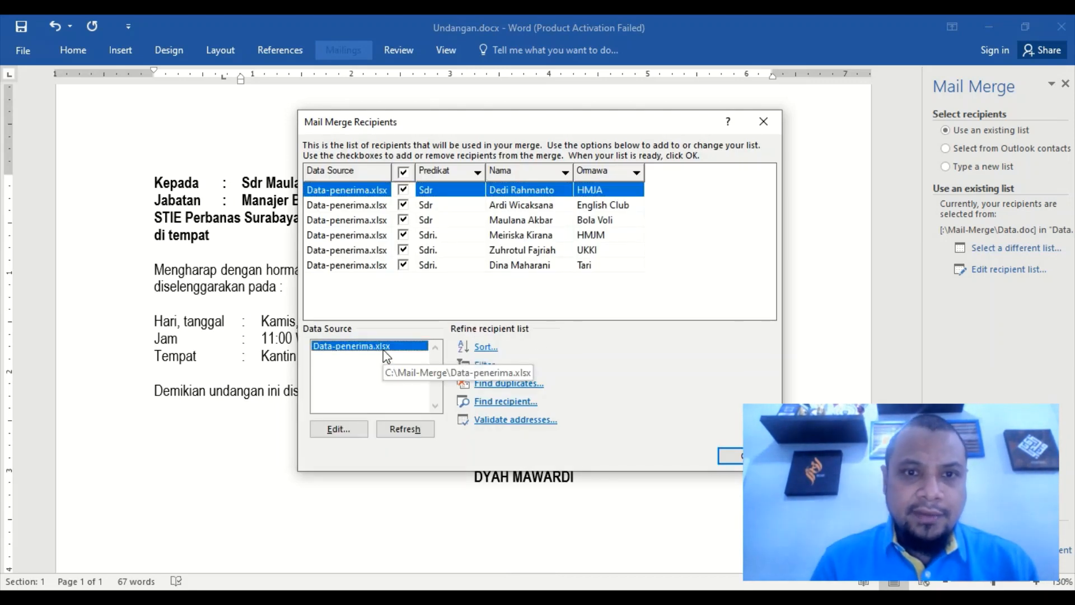
click(728, 455)
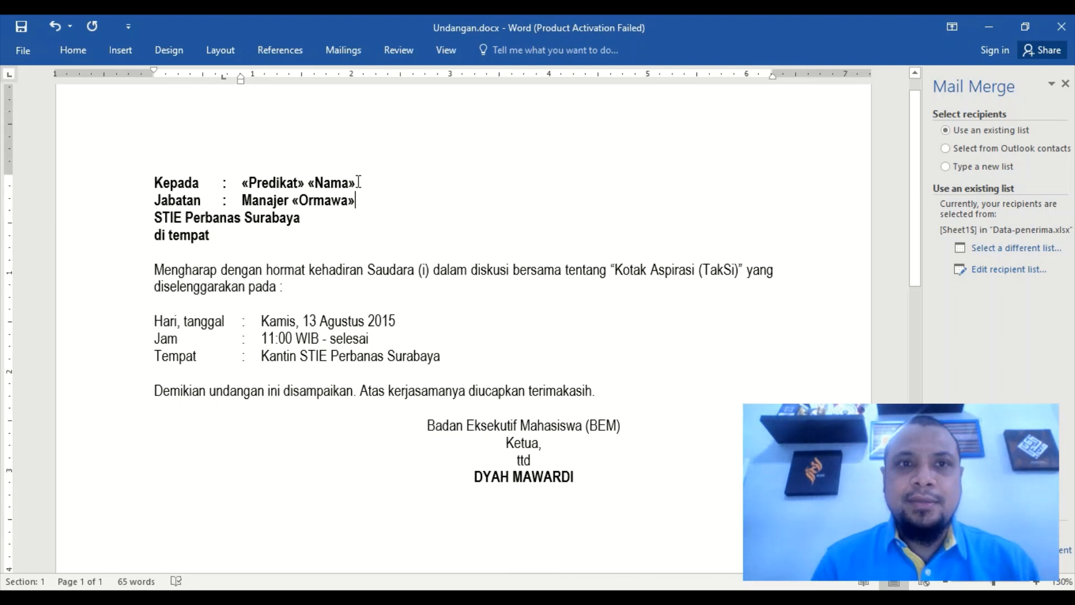
Delete the Predikat and Nama merge fields from the Kepada line and the Ormawa field after Manajer.
drag(358, 182, 265, 182)
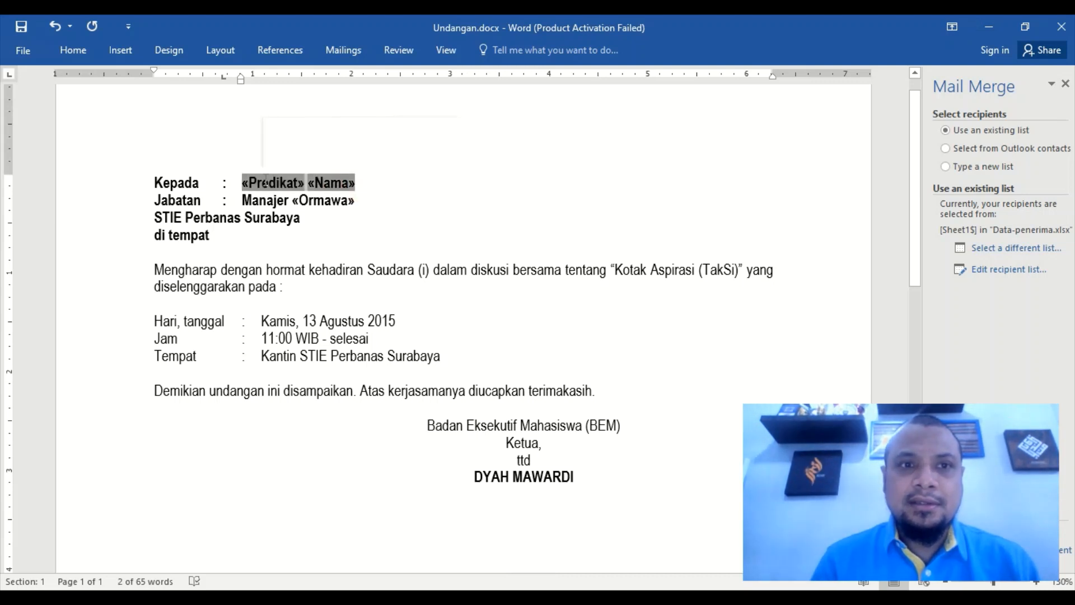
key(Delete)
click(360, 200)
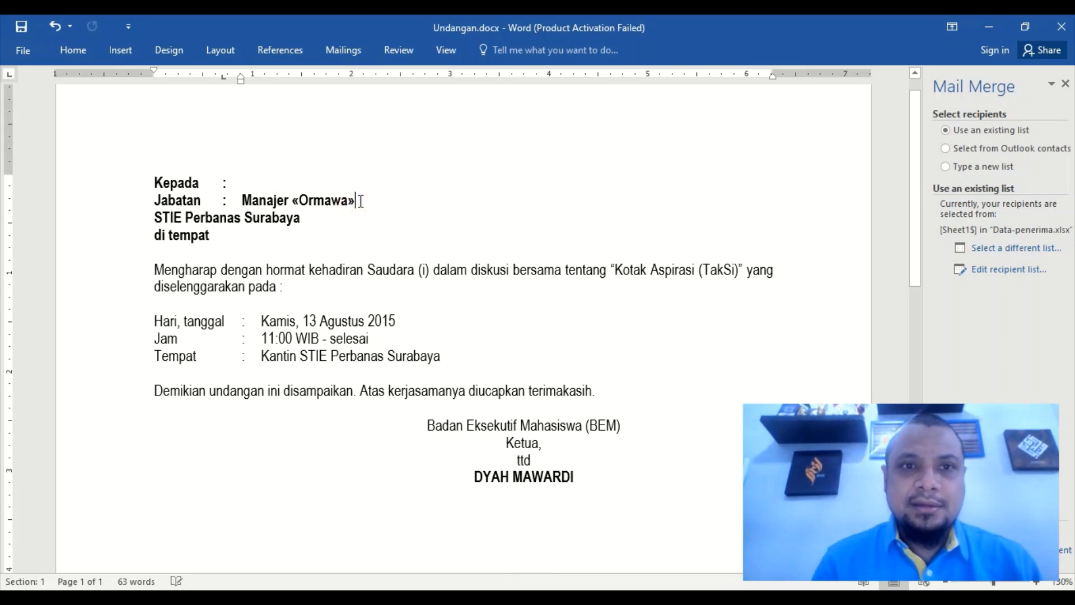
key(BackSpace)
key(BackSpace)
Insert the Predikat and Nama merge fields on the Kepada line, separated by a space.
click(255, 184)
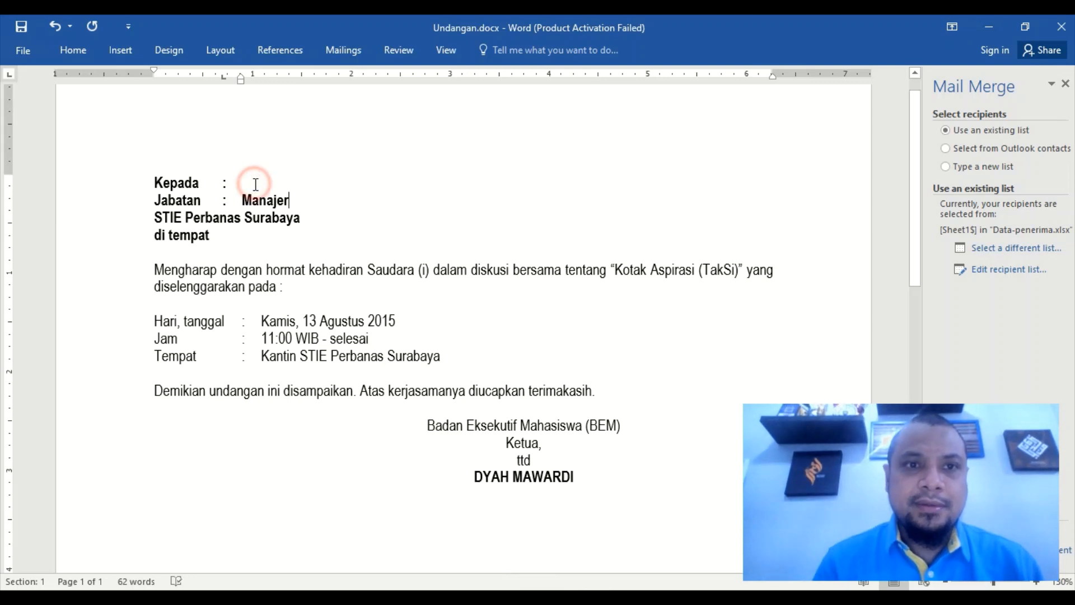
click(345, 51)
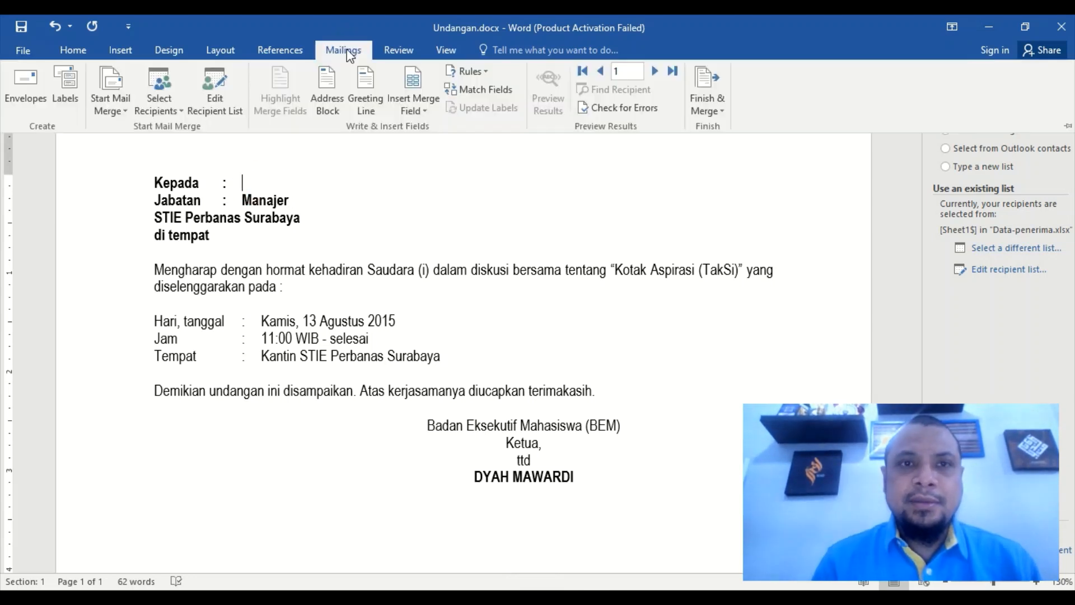
click(420, 111)
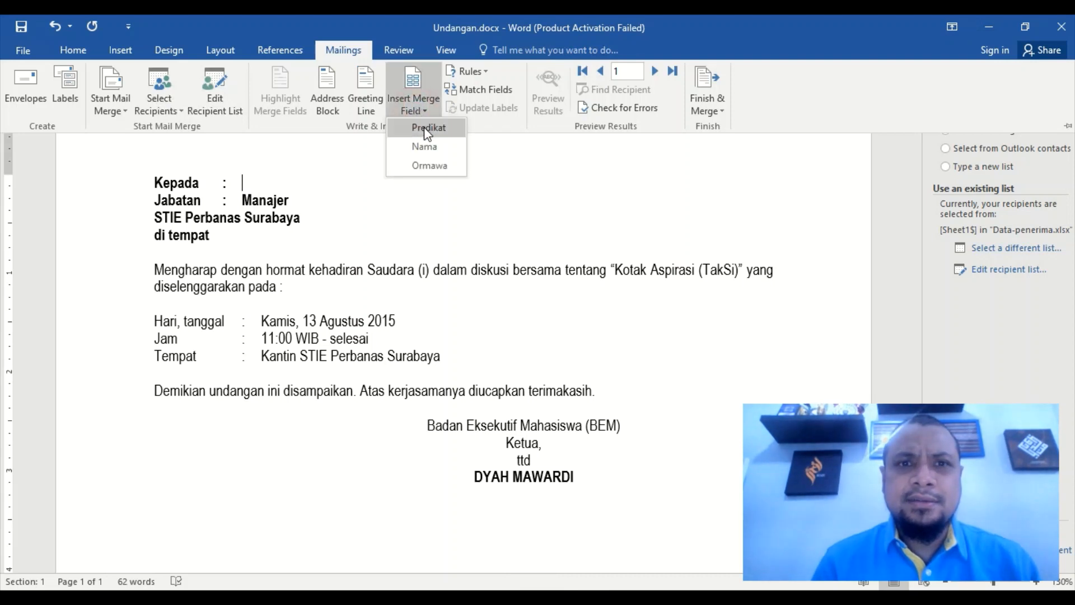
click(427, 128)
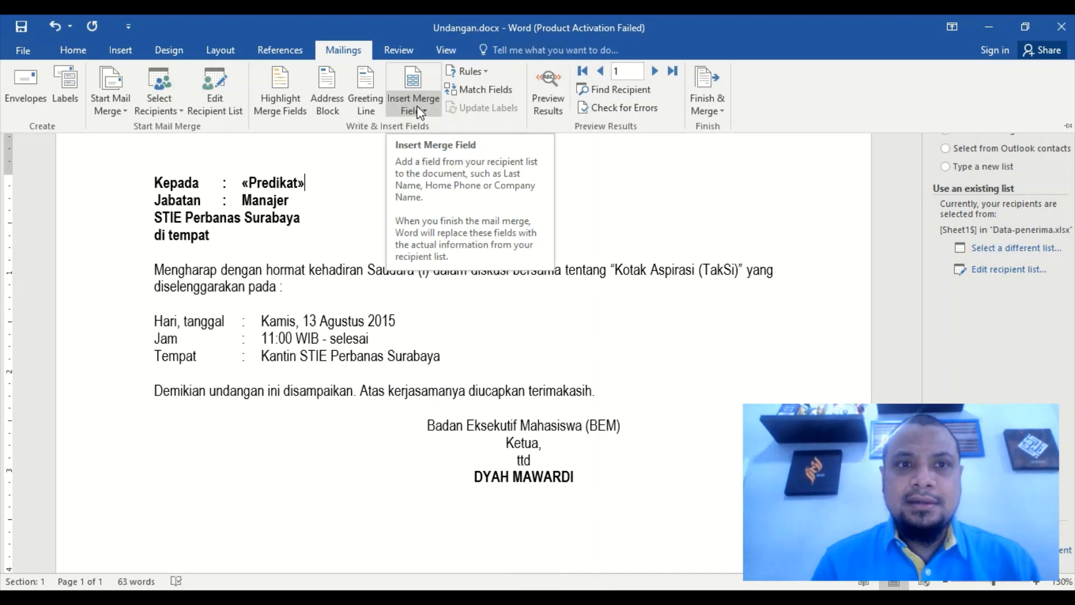
click(421, 101)
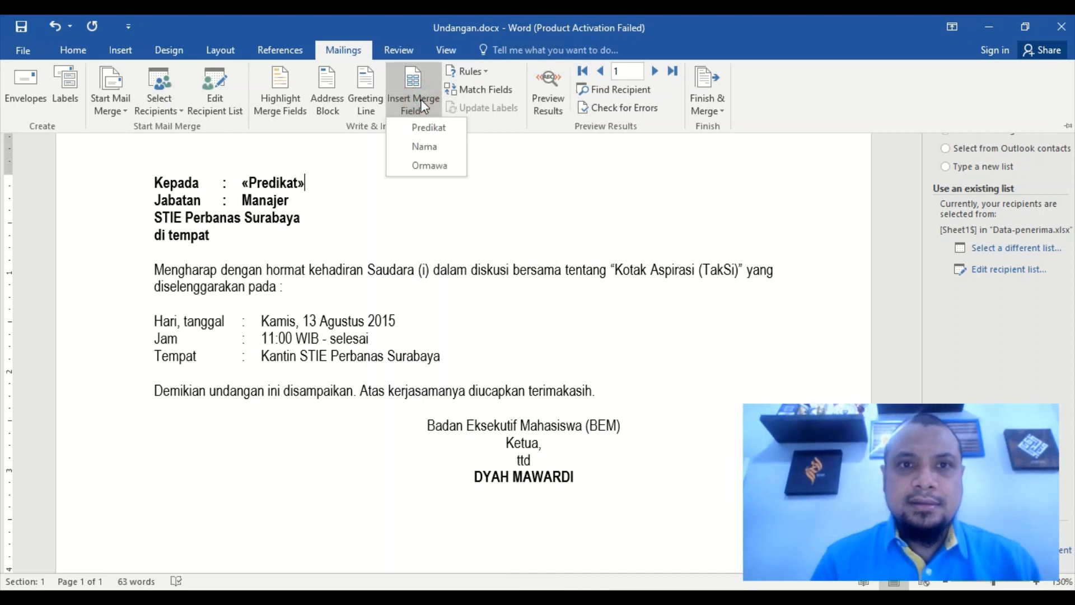
click(309, 182)
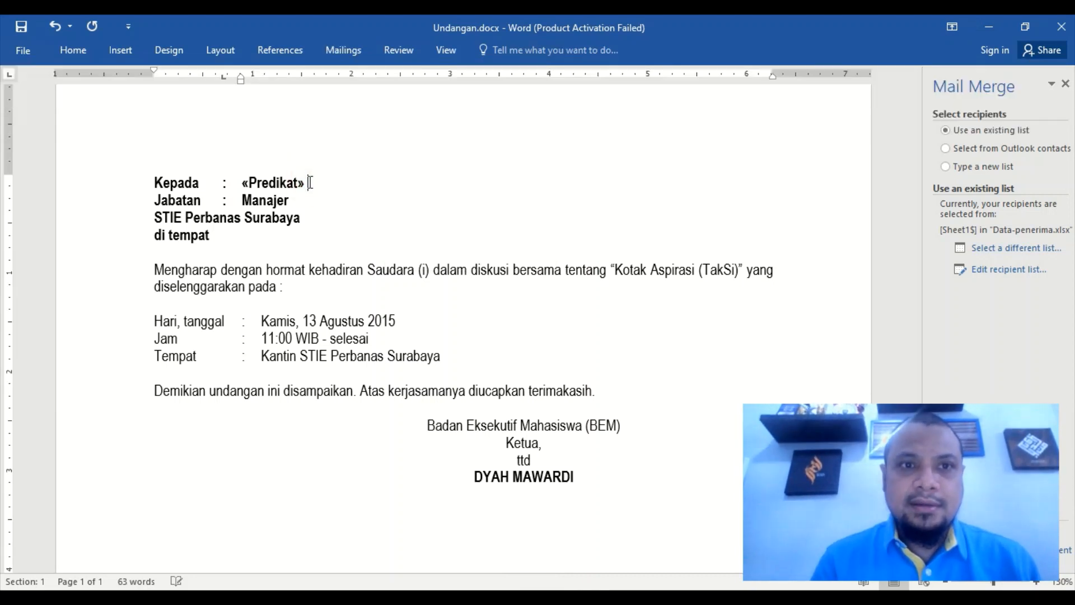
click(346, 49)
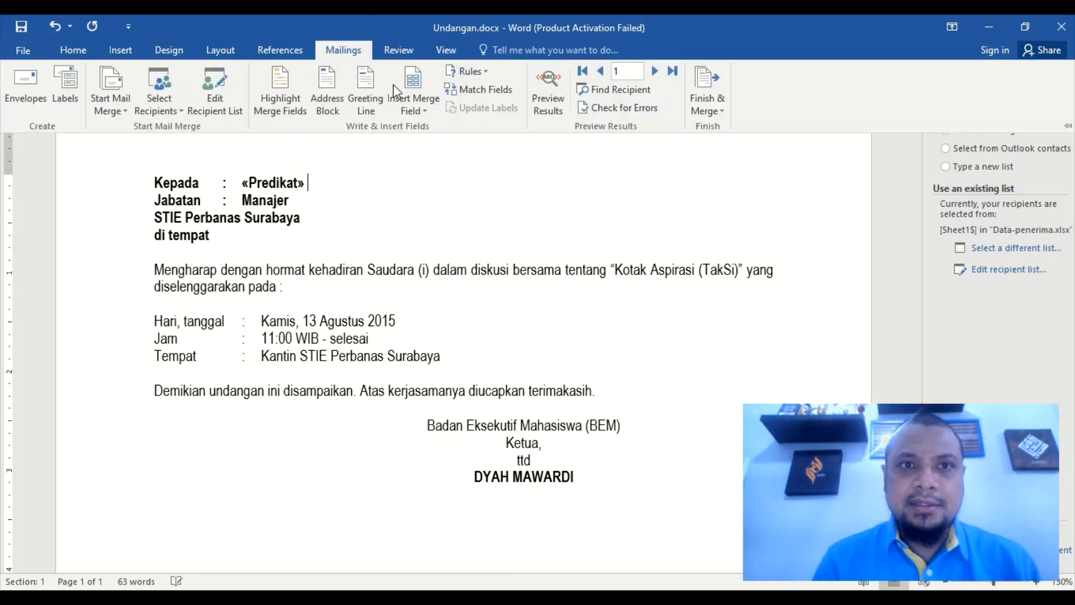
click(415, 110)
click(425, 148)
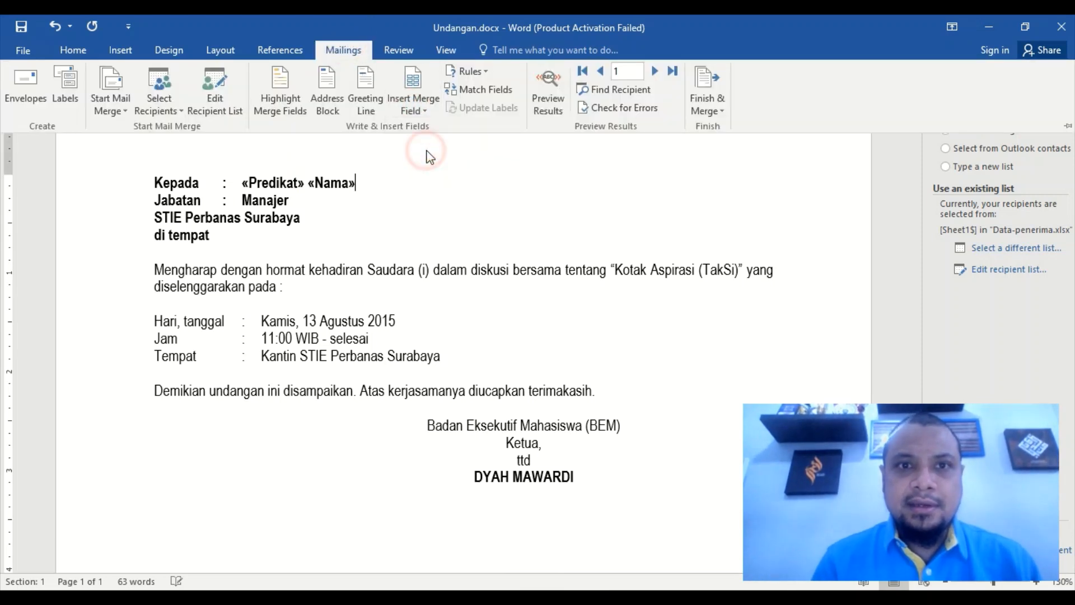
Insert the Ormawa merge field after Manajer on the Jabatan line, preceded by a space.
click(301, 201)
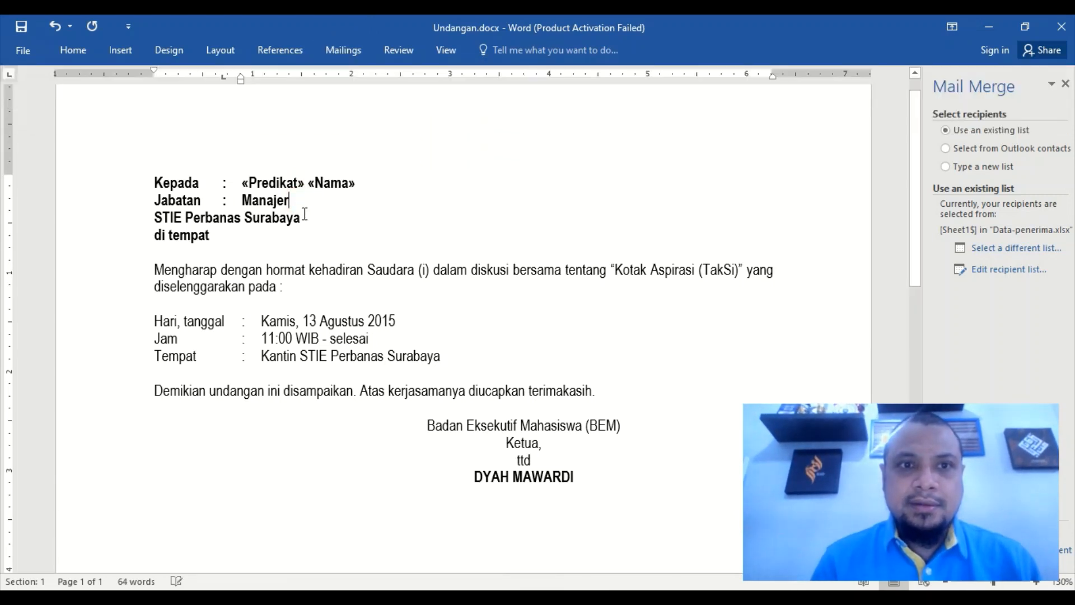
click(338, 49)
click(408, 104)
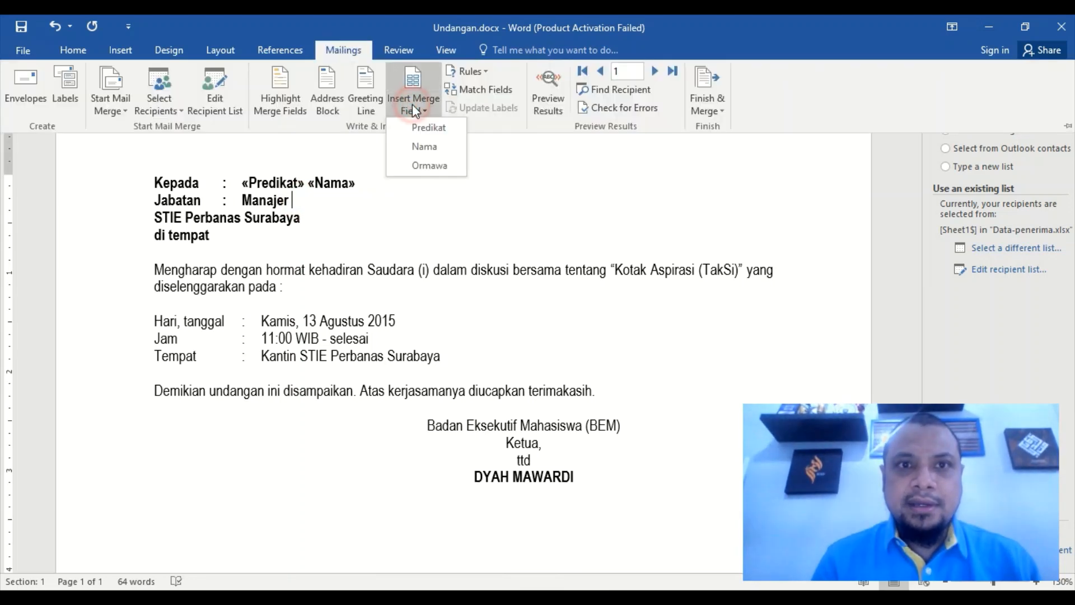
click(426, 168)
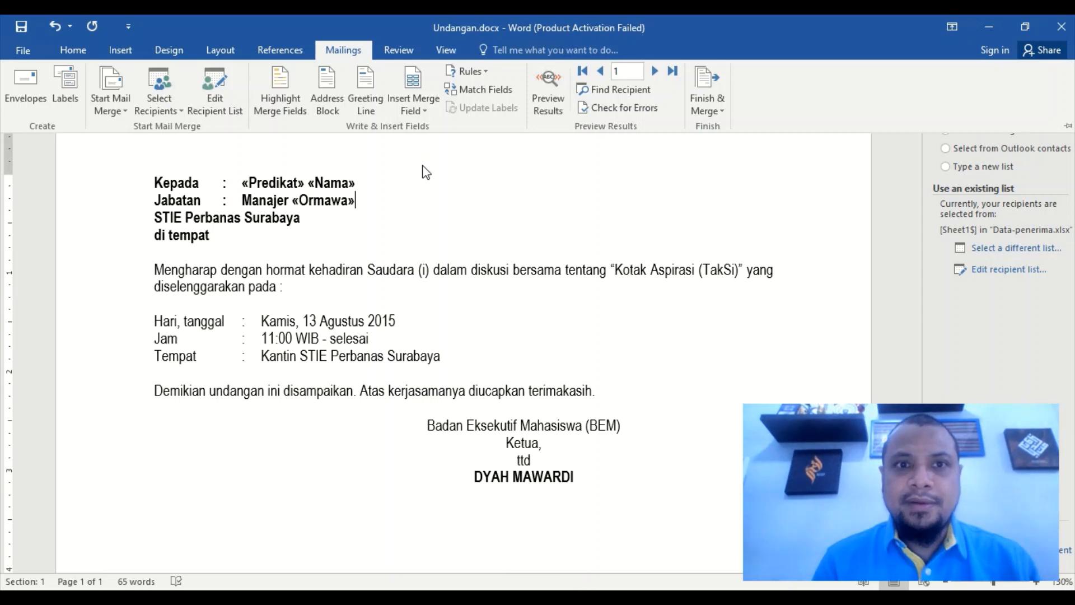
Preview the merge results in the letter, advancing from the first to the third recipient record.
click(553, 83)
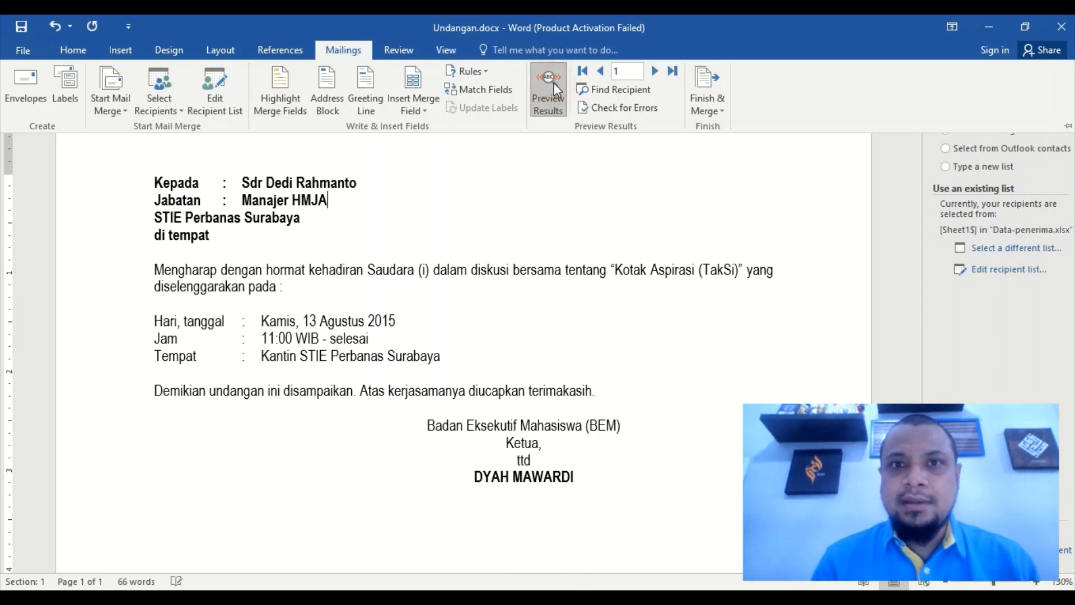
click(651, 75)
click(652, 75)
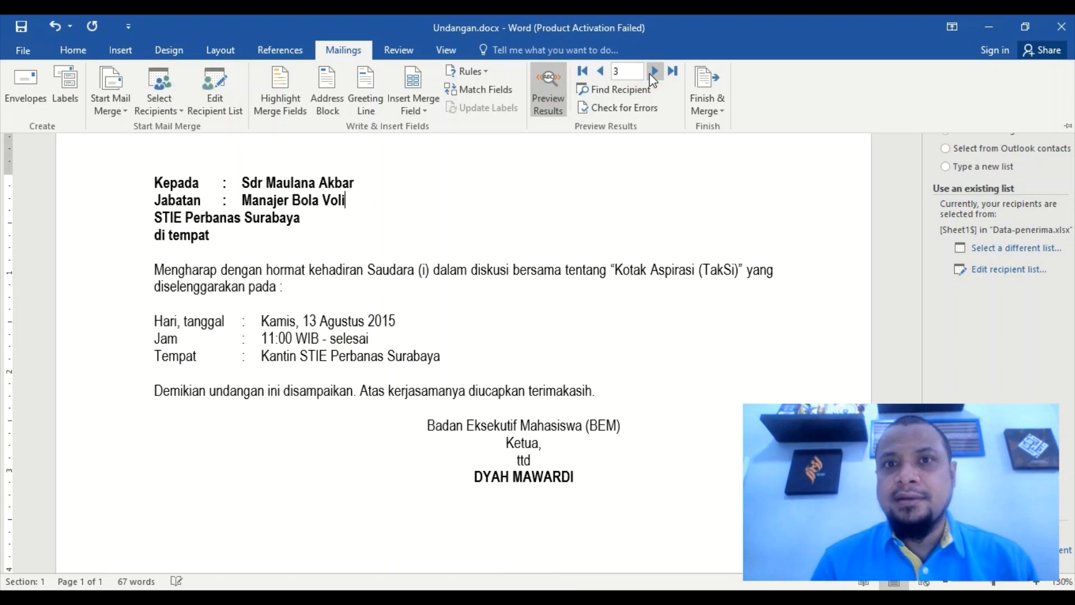
Finish the merge by generating individual letters for all records in a new document.
click(716, 112)
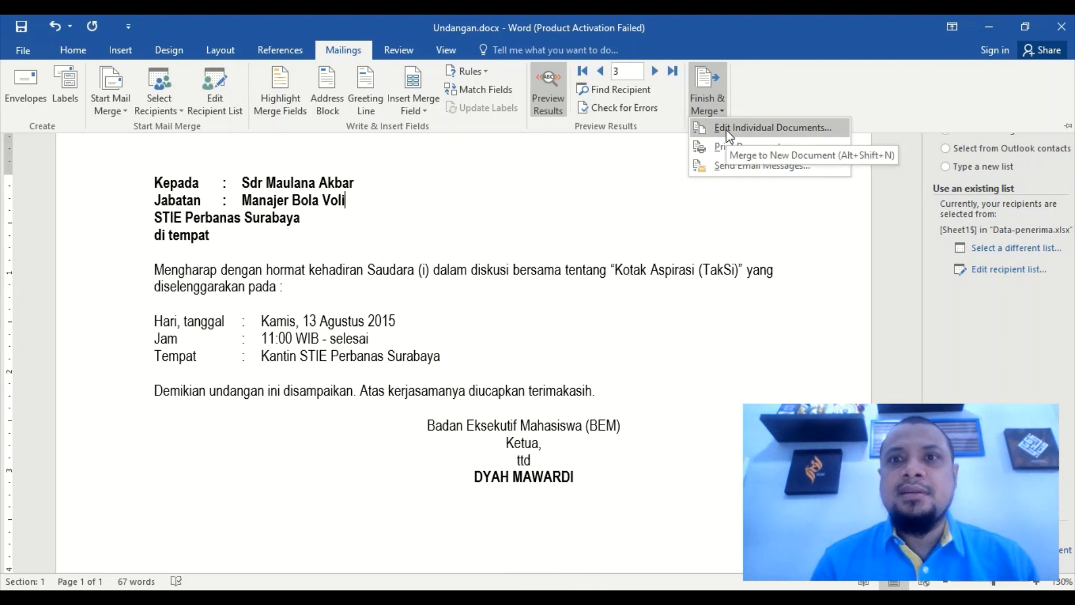
click(727, 130)
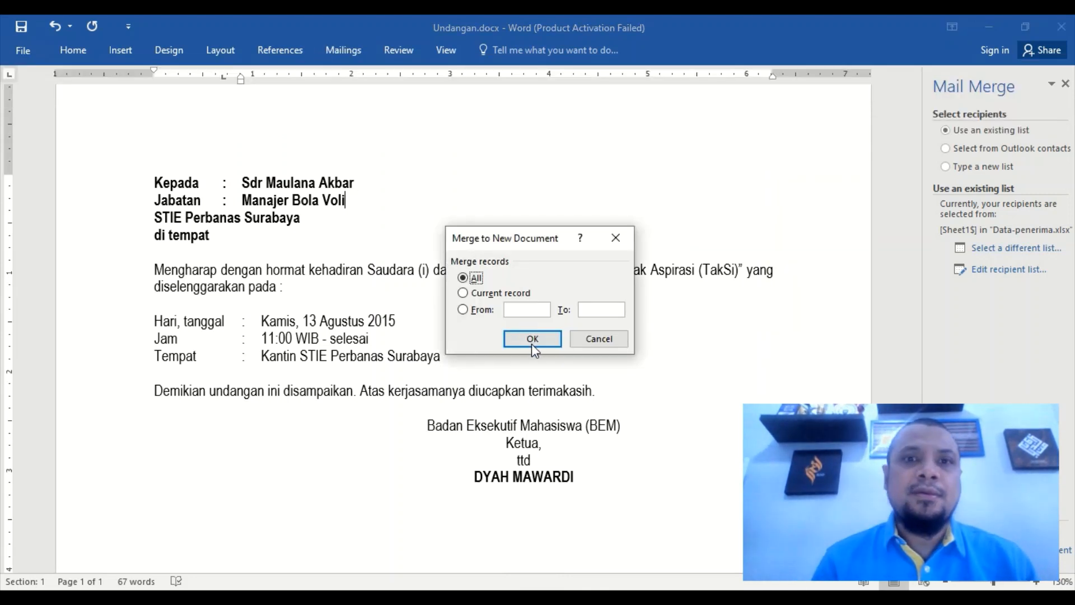
click(532, 339)
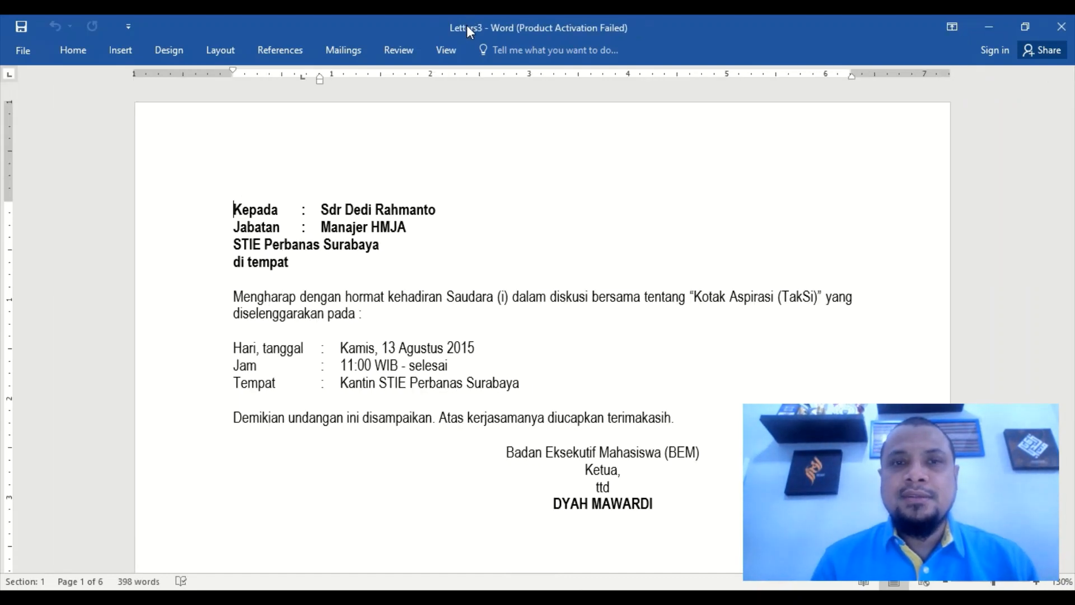
Set up saving the merged letters as PDF (*.pdf) in the Mail-Merge folder on Local Disk (C:).
click(23, 53)
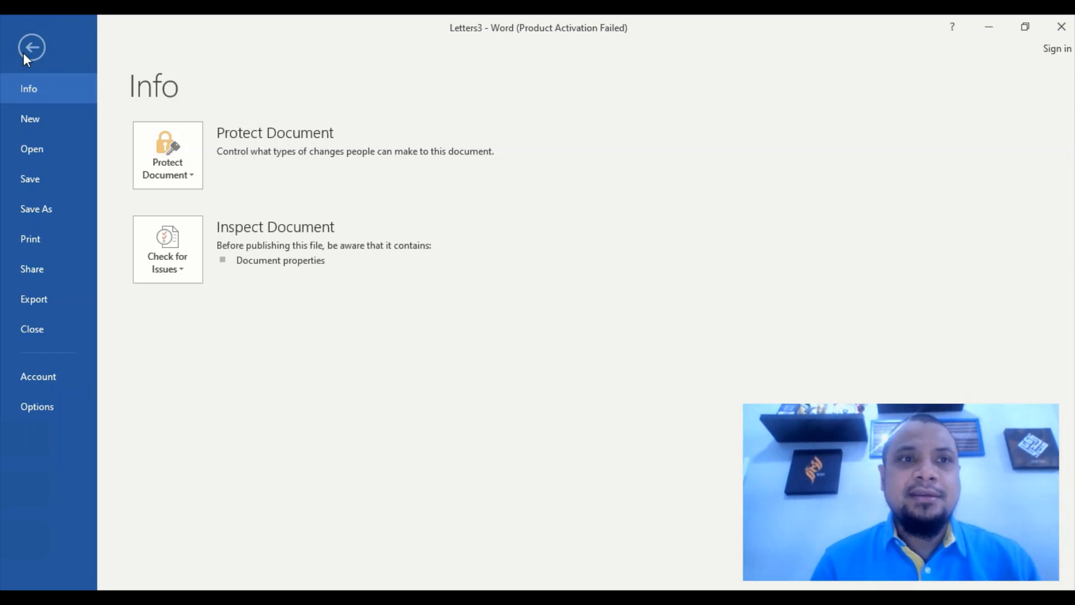
click(38, 211)
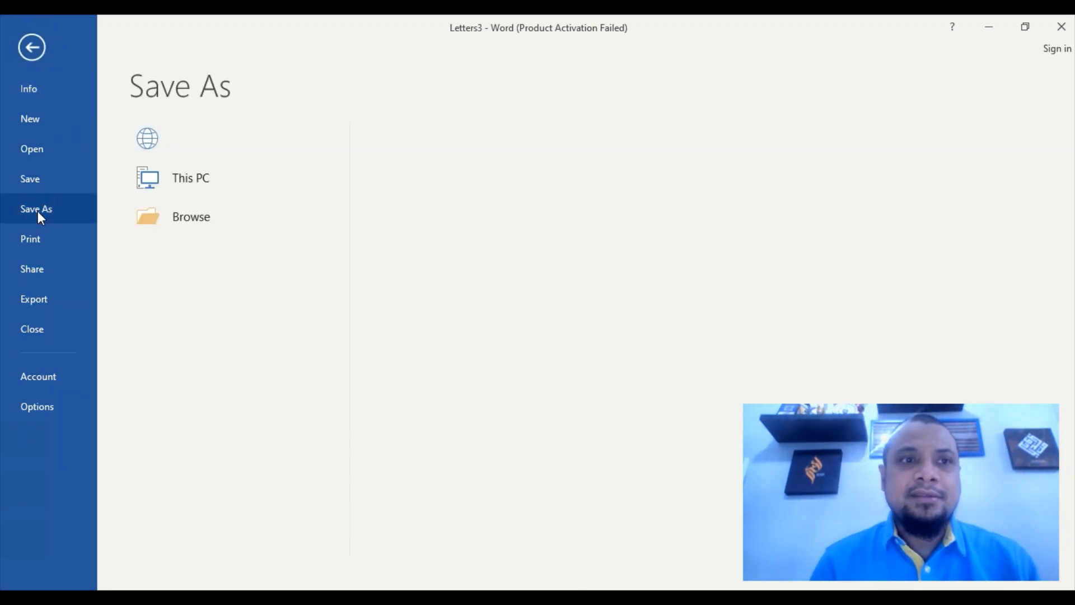
click(218, 264)
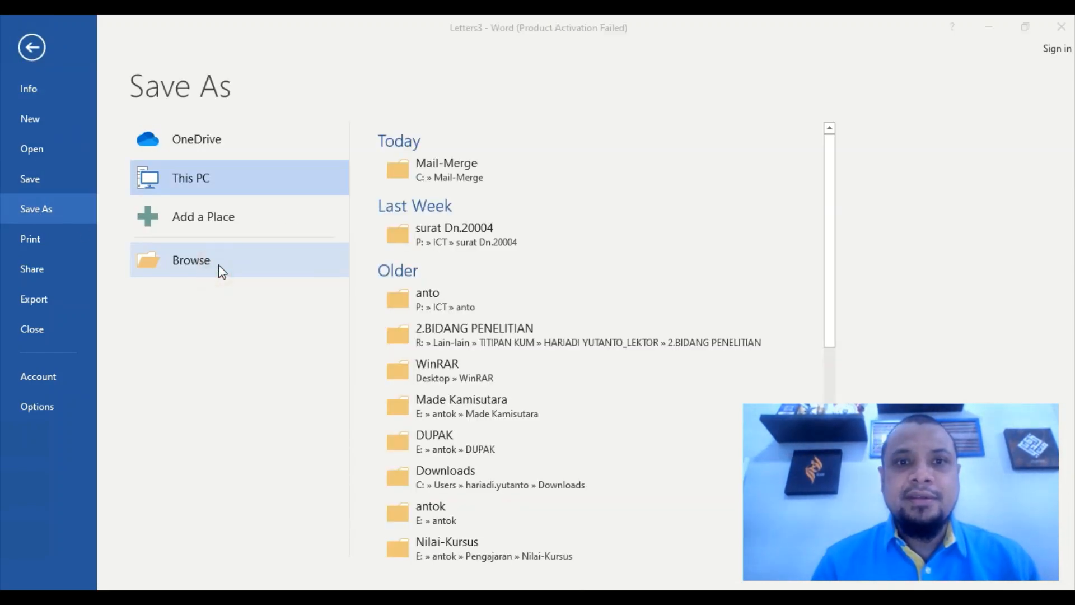
click(212, 303)
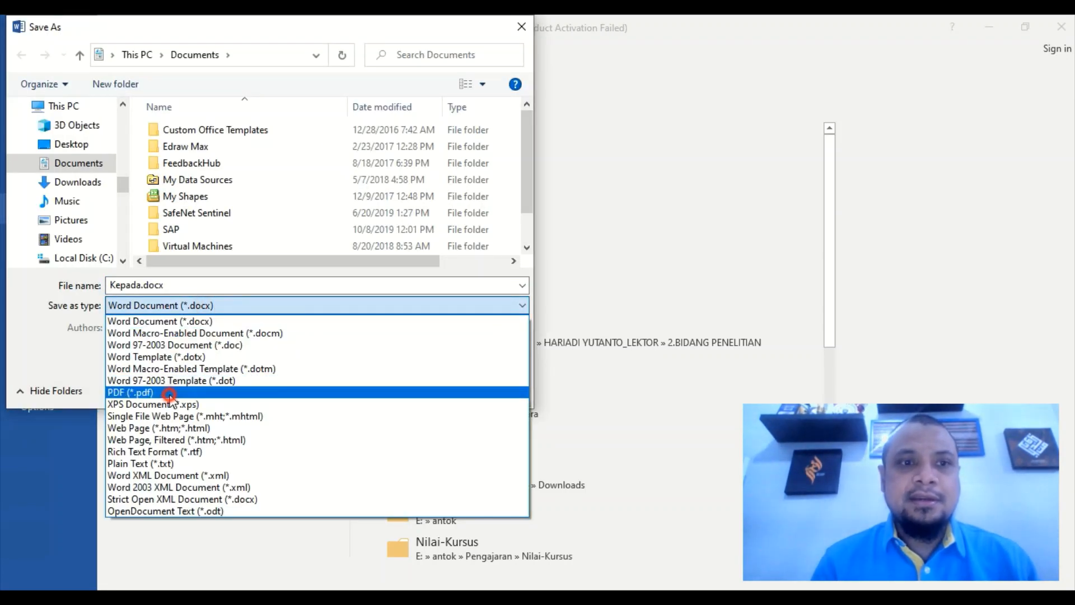
click(169, 394)
click(102, 258)
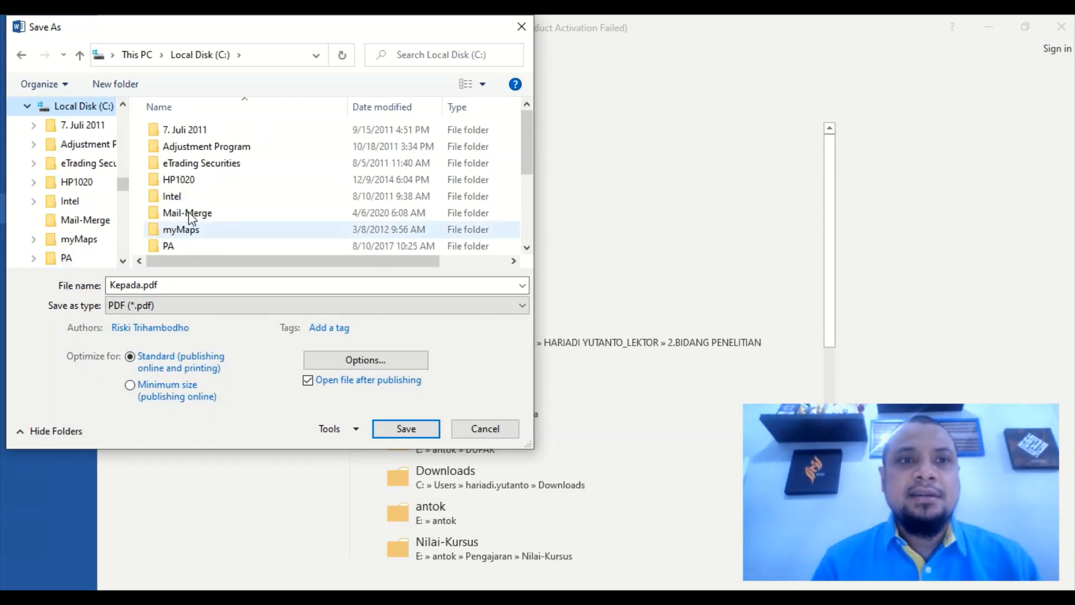
double_click(188, 214)
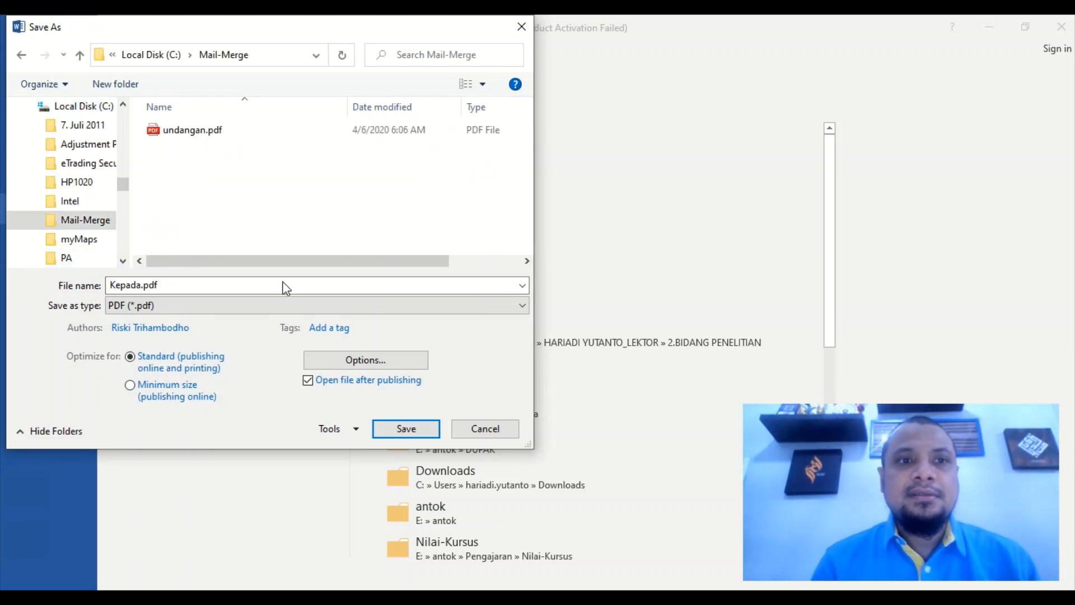
Limit the PDF export of the merged letters to pages 1 to 3 in the publishing options.
click(358, 363)
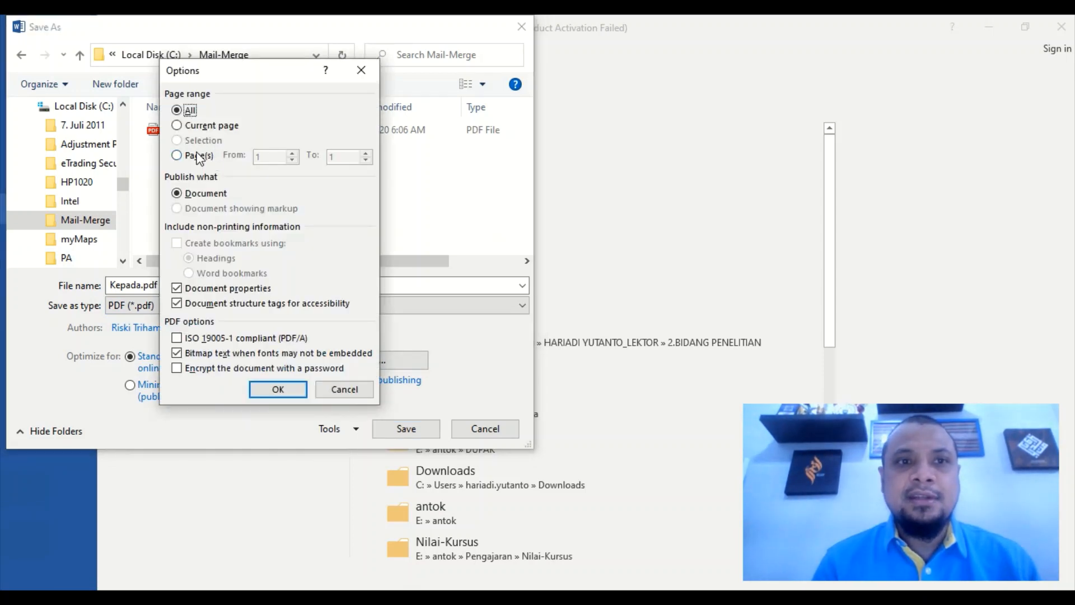
click(197, 156)
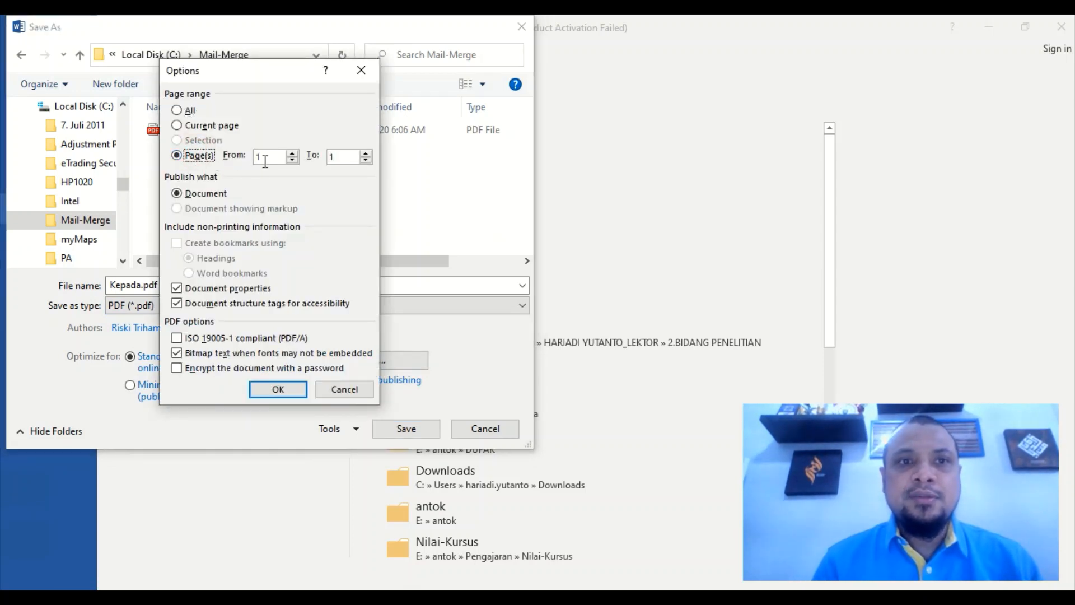
click(366, 153)
click(365, 152)
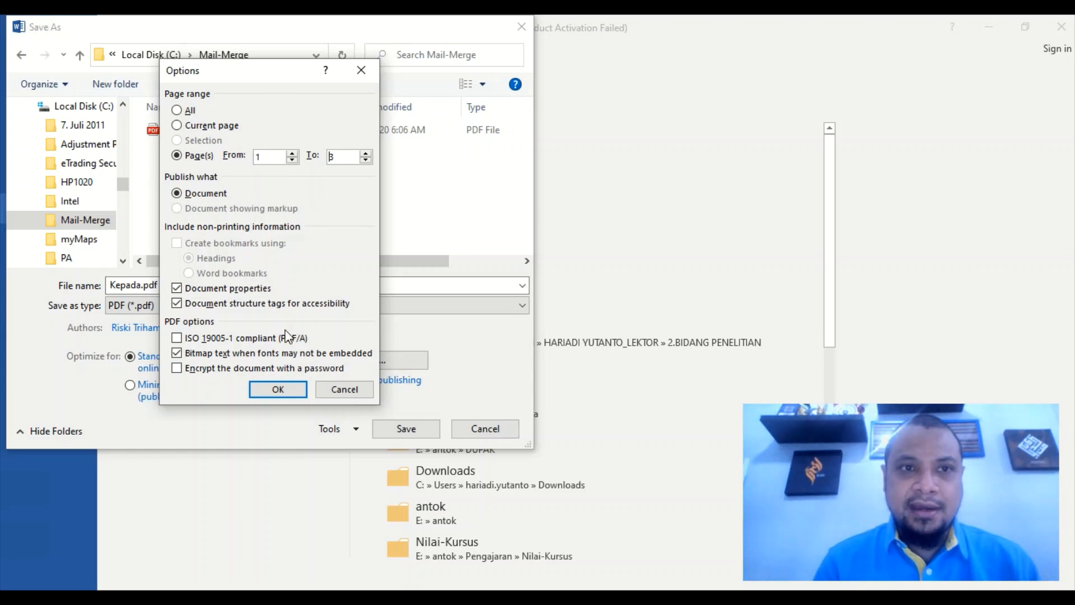
click(277, 389)
Name the PDF file Undangan-hal1-3.pdf and save it in the Mail-Merge folder.
double_click(143, 286)
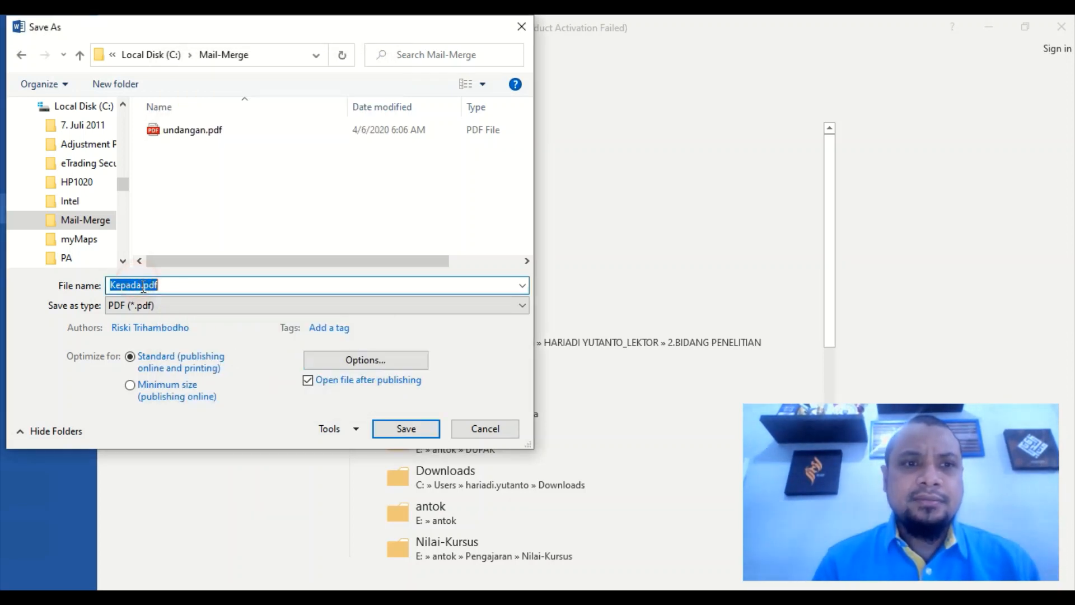
click(144, 287)
key(BackSpace)
key(BackSpace)
key(BackSpace)
key(BackSpace)
key(BackSpace)
key(BackSpace)
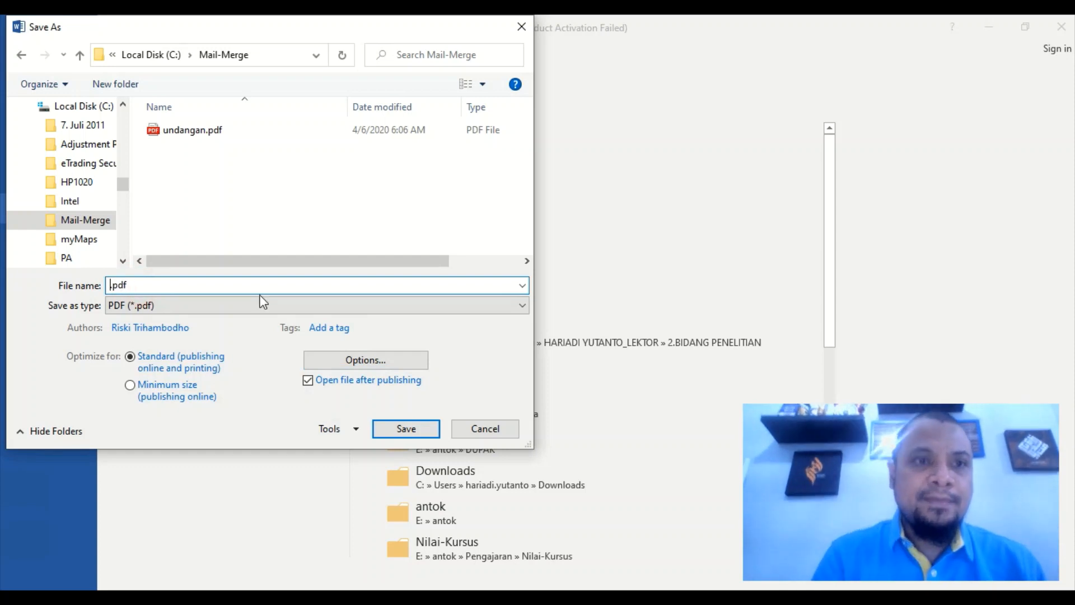
text(Undangan)
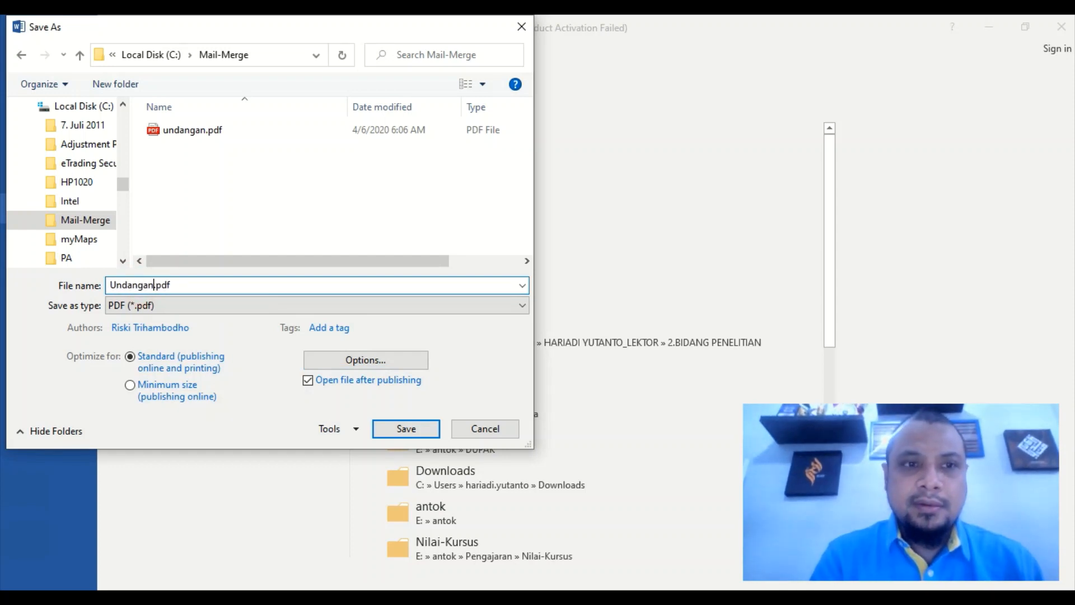
text(-hal)
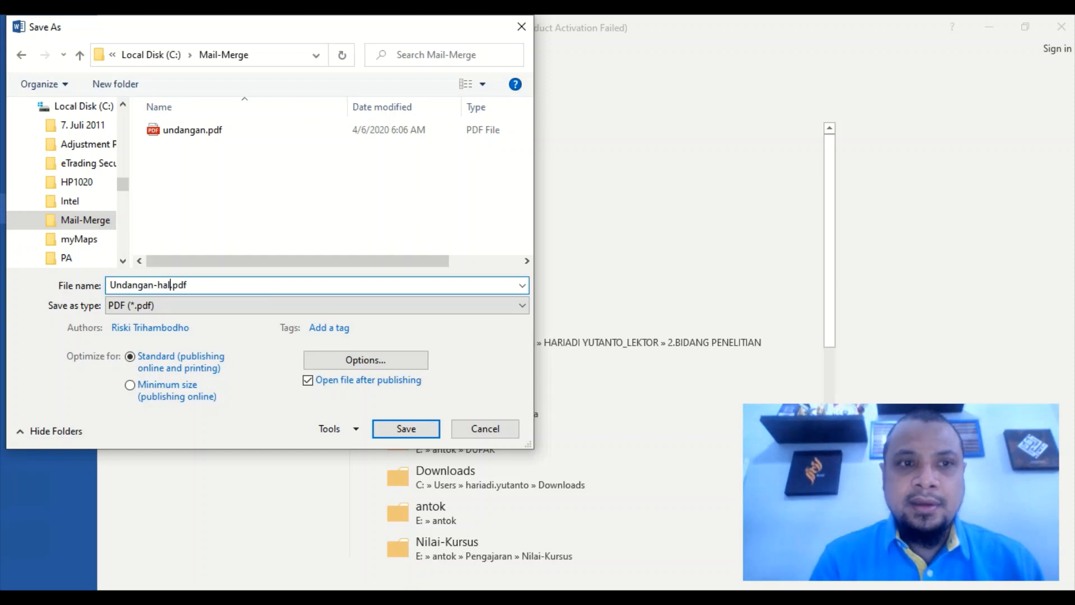
text(1-2)
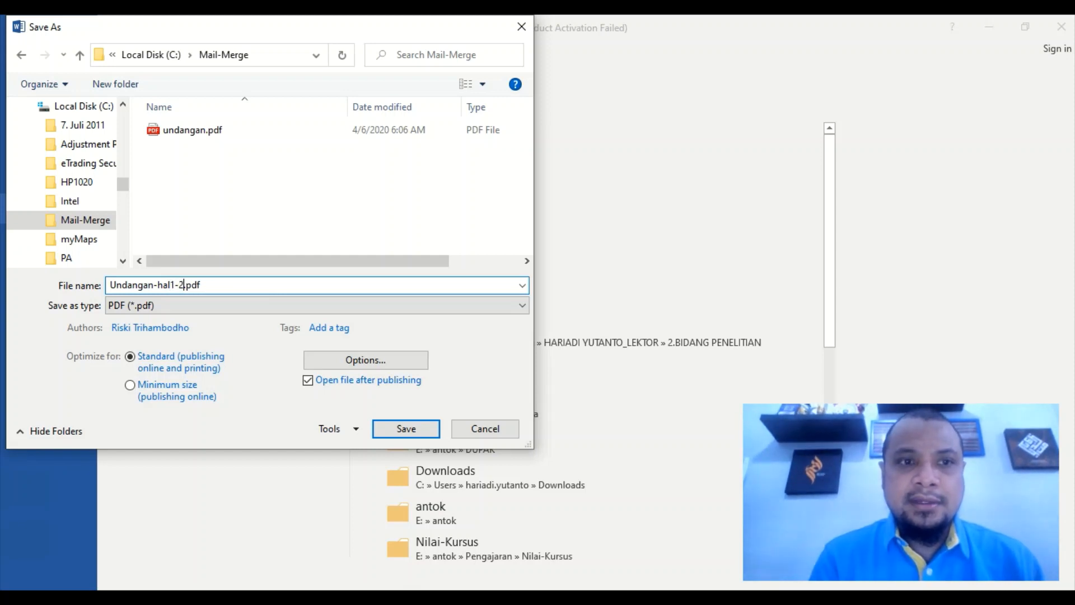
key(BackSpace)
text(3)
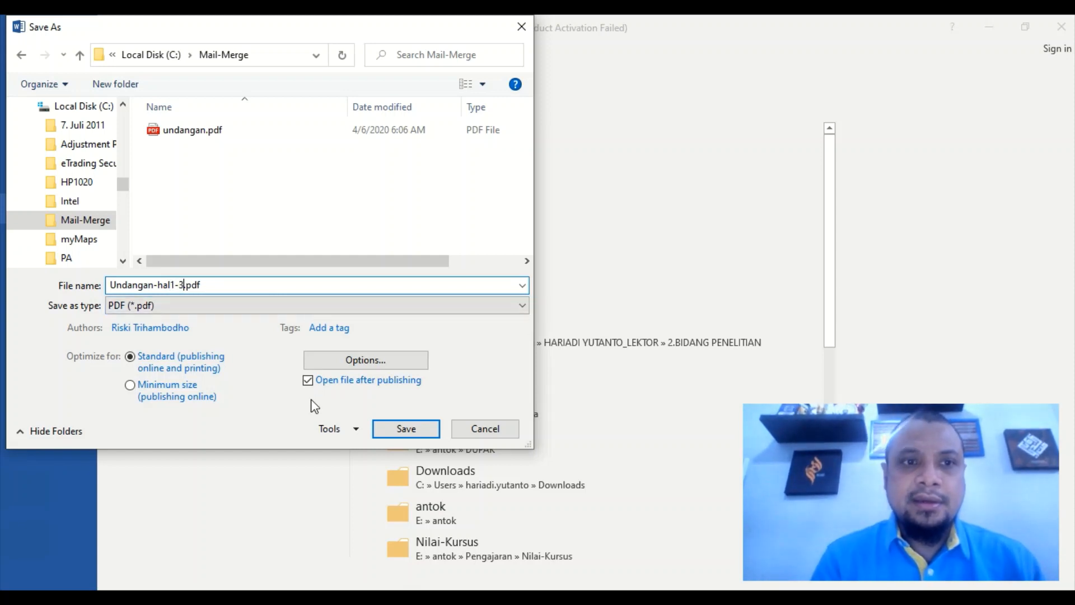
click(398, 432)
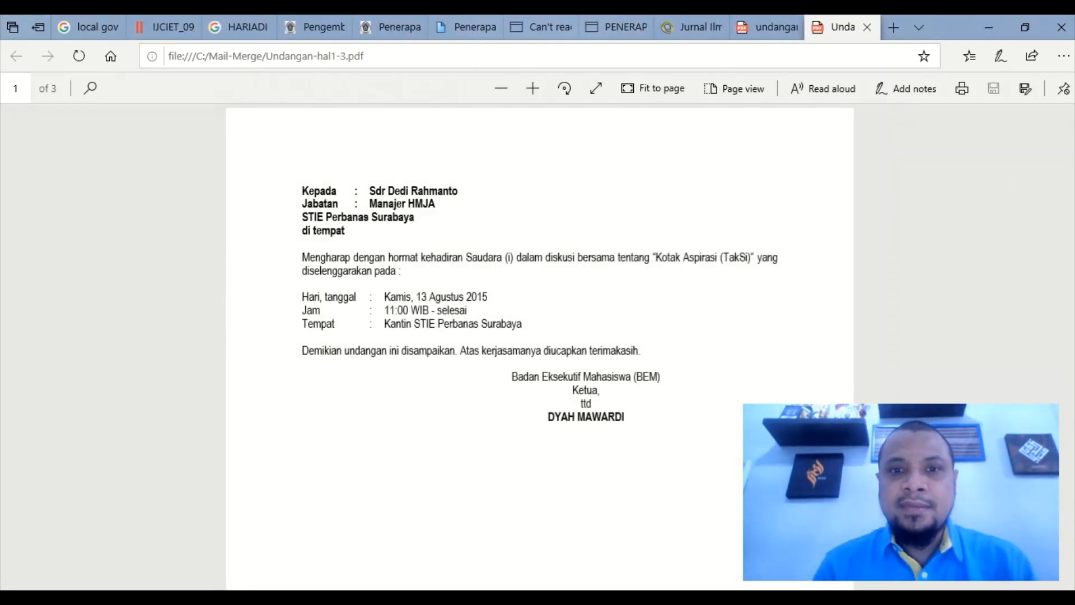
Look through the invitation letters in the saved Undangan-hal1-3.pdf down to its last page.
click(792, 203)
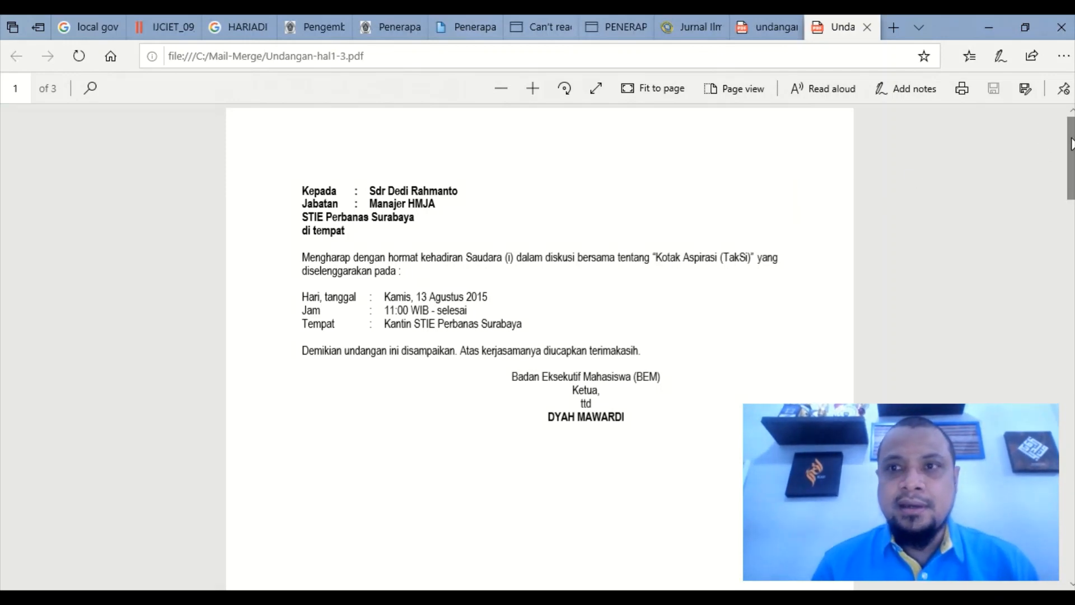
scroll(1069, 168, down, 4)
scroll(540, 347, down, 5)
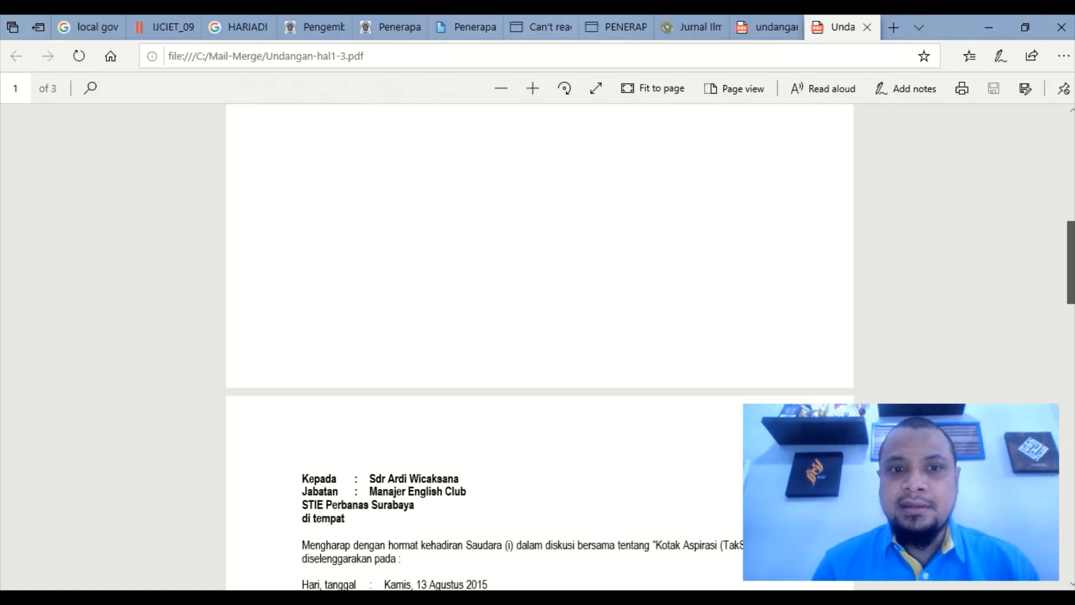
scroll(539, 347, down, 15)
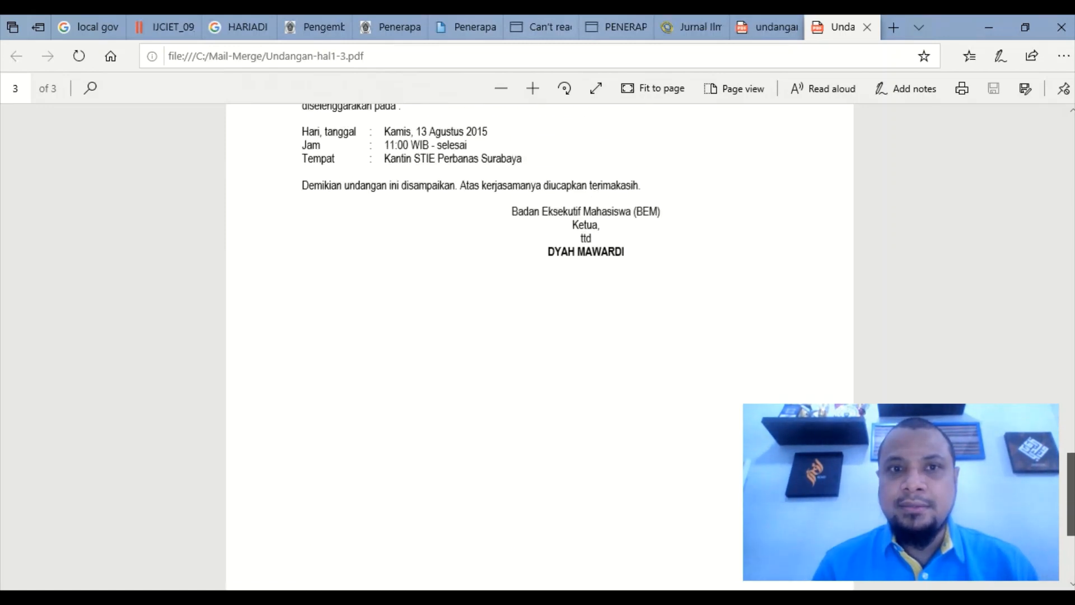
drag(1071, 493, 1071, 536)
Switch to the Letters3 document in Word, look through it to the last page, and minimize the remote desktop session.
click(601, 598)
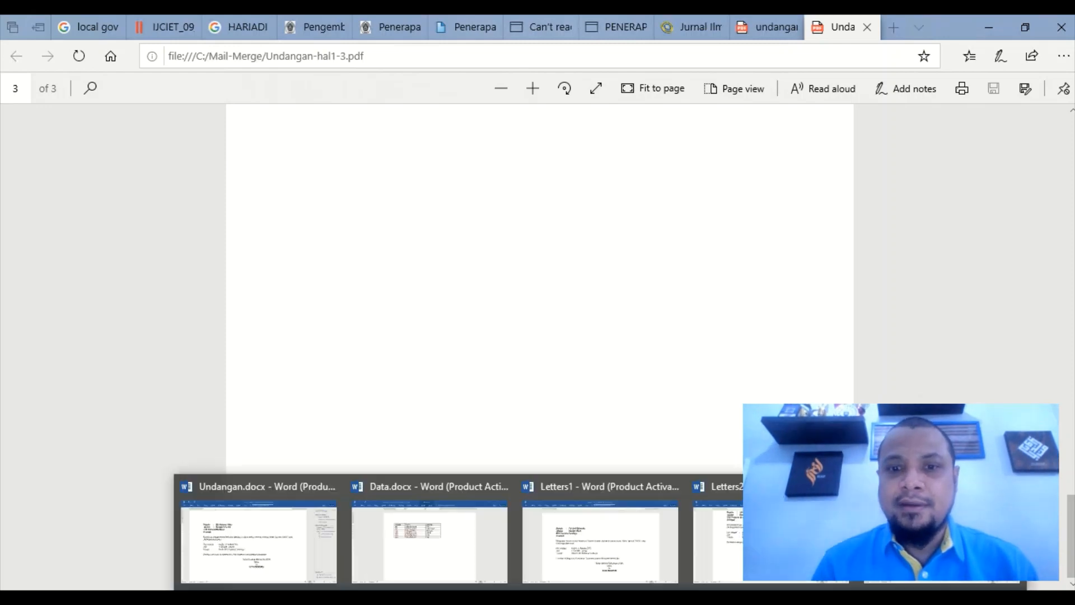
mouse_move(941, 541)
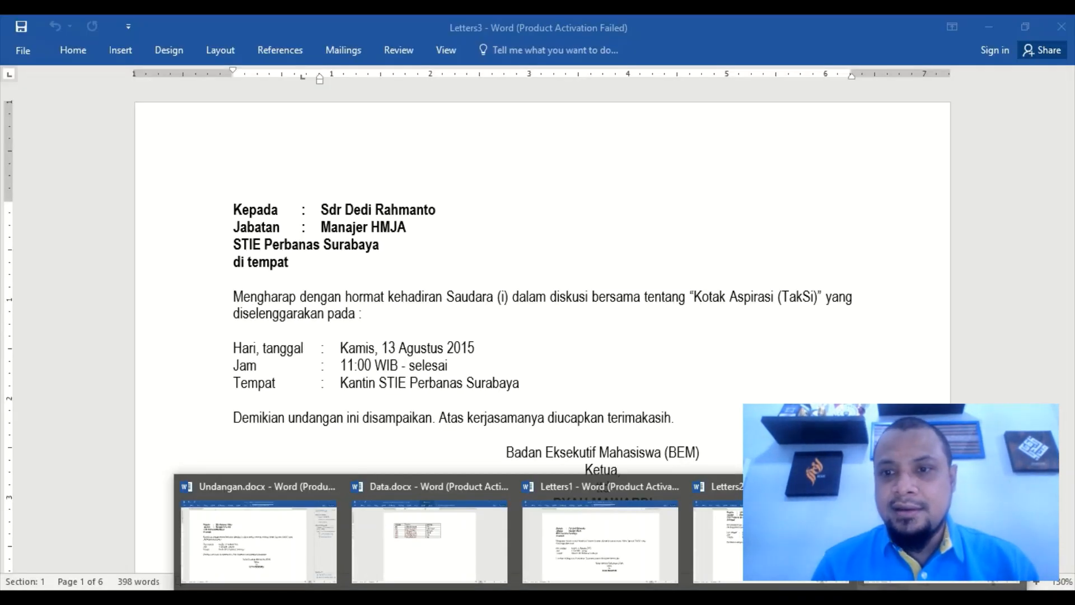
click(941, 541)
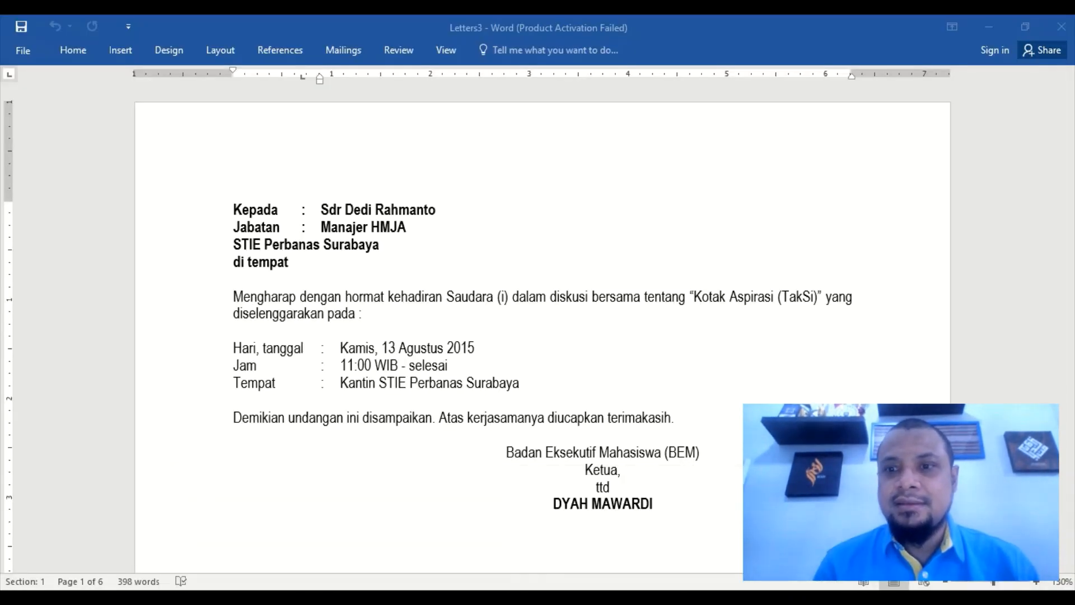
drag(1070, 96, 1070, 559)
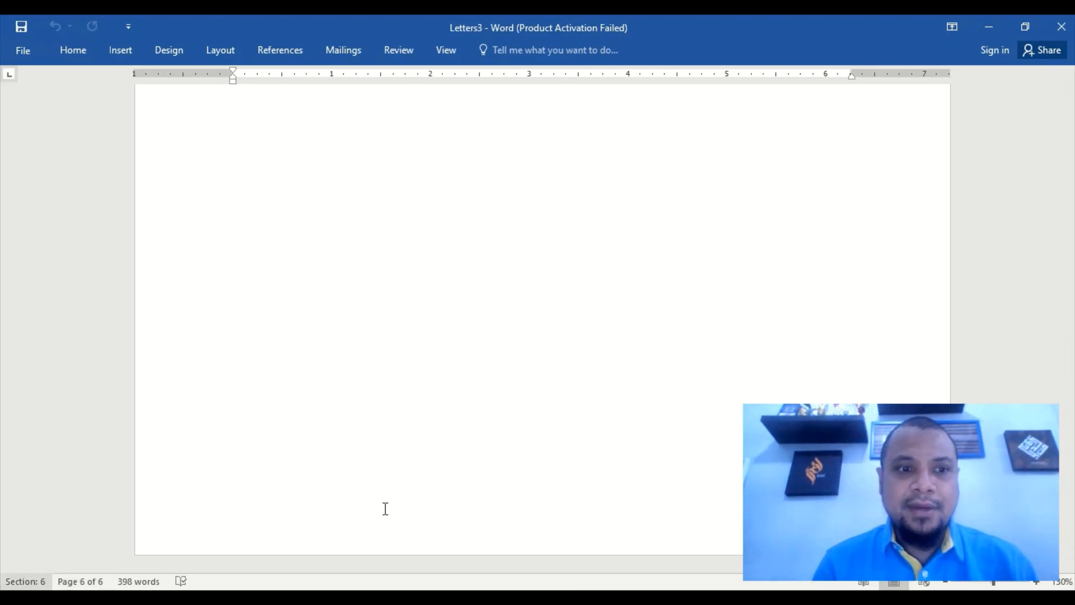
mouse_move(686, 20)
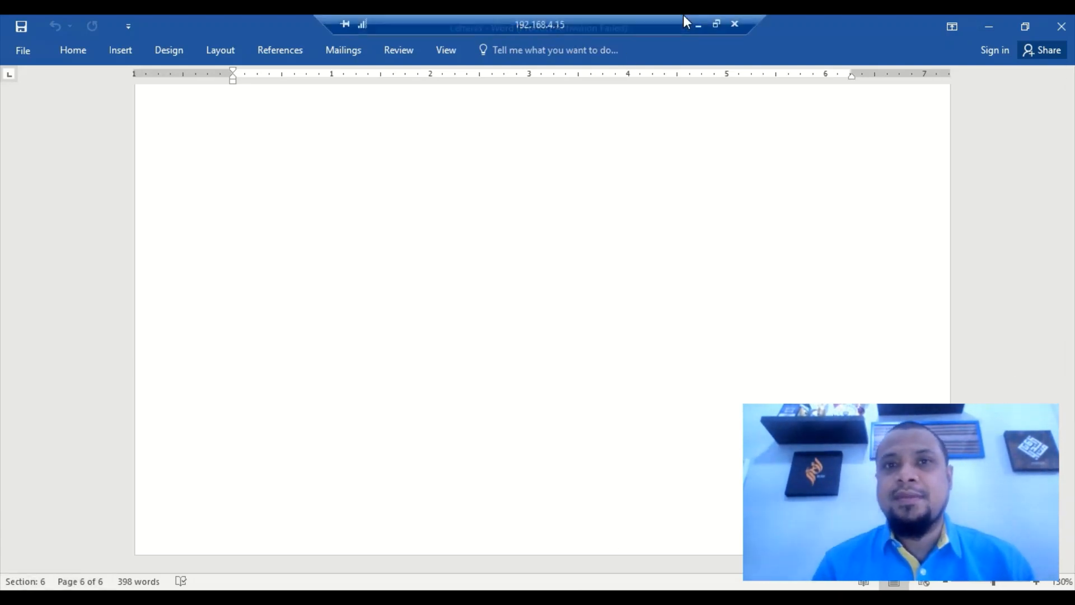
click(699, 25)
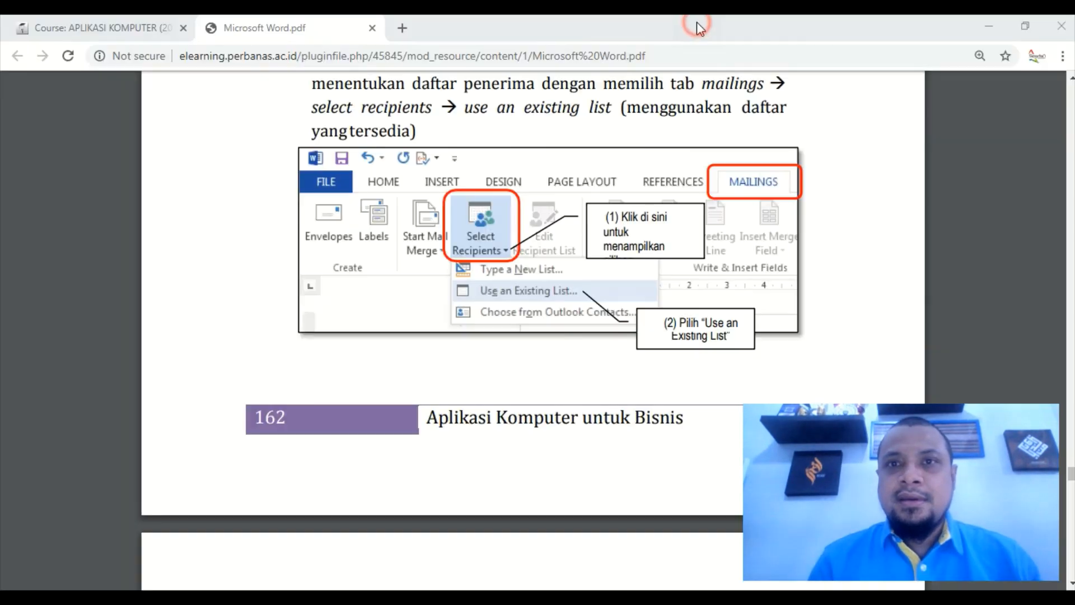